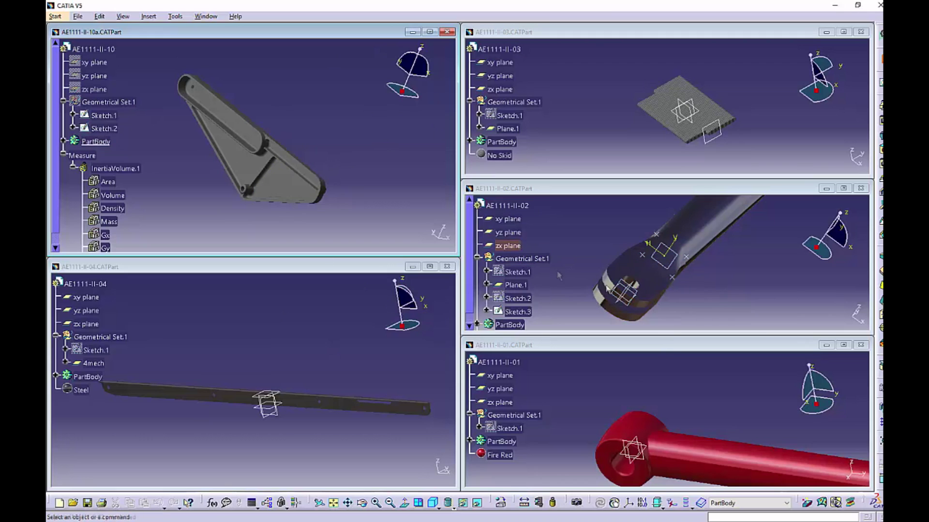
{"action": "left_click", "coordinate": [736, 427]}
{"action": "left_click", "coordinate": [757, 301]}
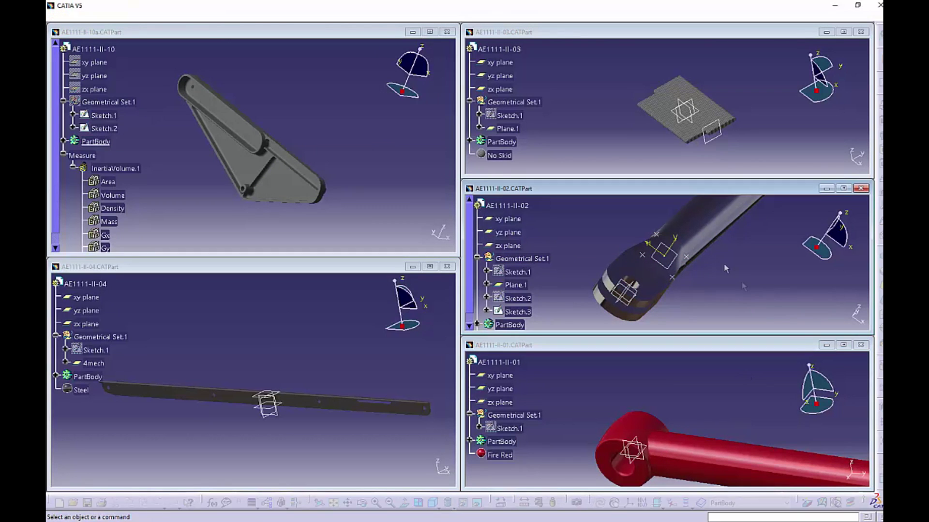
{"action": "left_click", "coordinate": [732, 390]}
{"action": "left_click", "coordinate": [683, 148]}
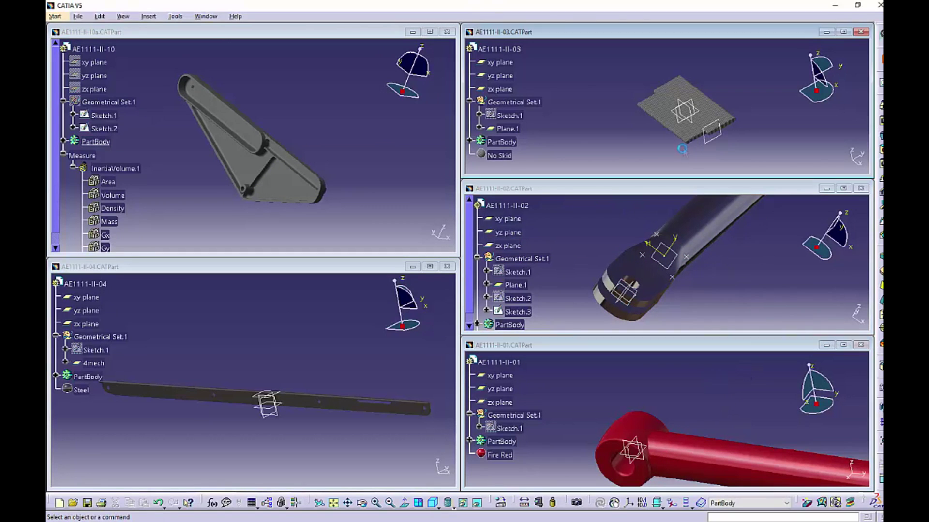
{"action": "left_click", "coordinate": [347, 138]}
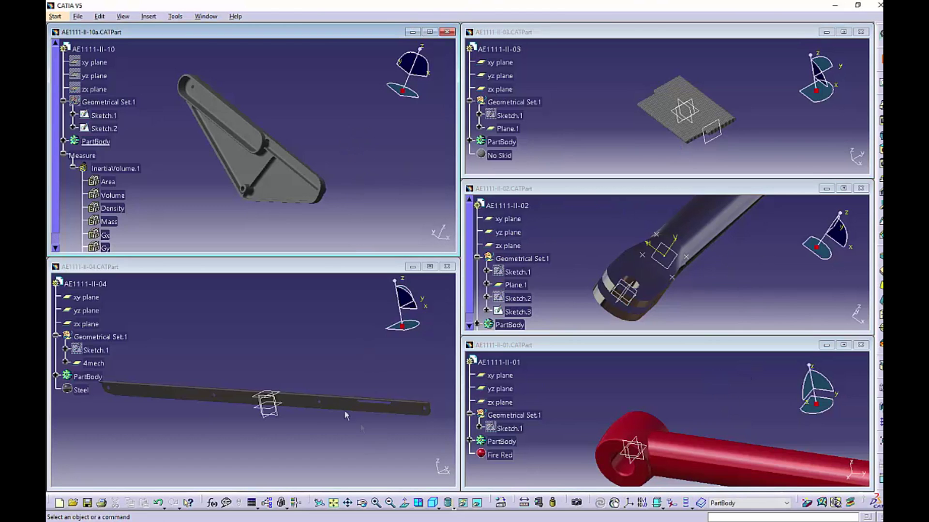
{"action": "left_click", "coordinate": [331, 365]}
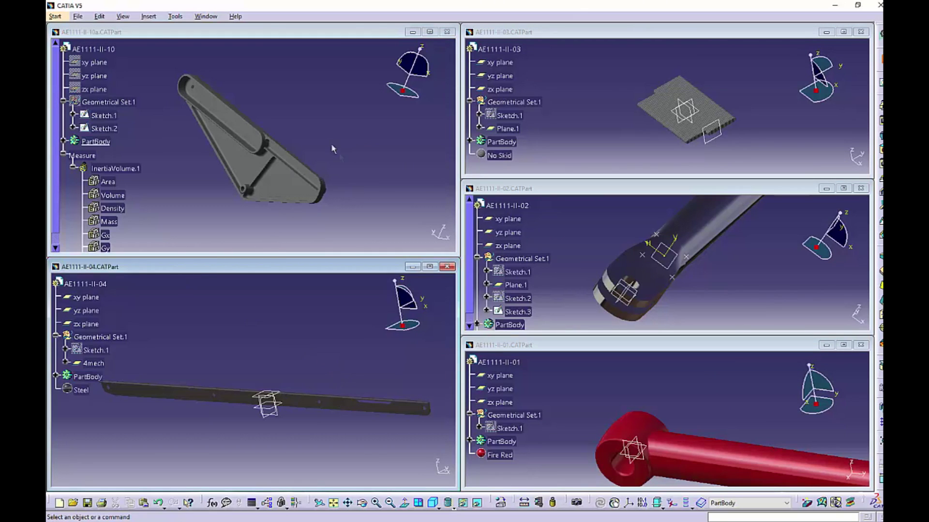
Step: Create a new empty product in the Assembly Design workbench
{"action": "left_click", "coordinate": [58, 16]}
{"action": "mouse_move", "coordinate": [106, 40]}
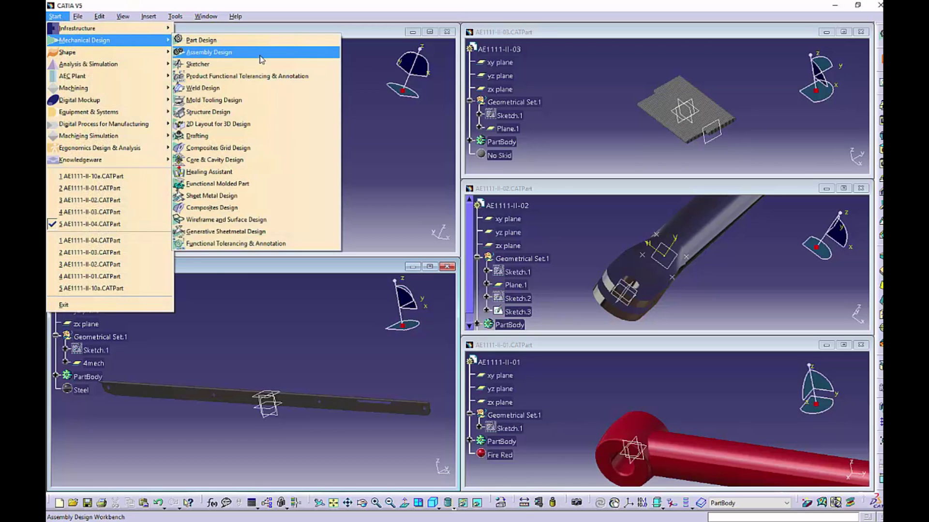
{"action": "left_click", "coordinate": [260, 54]}
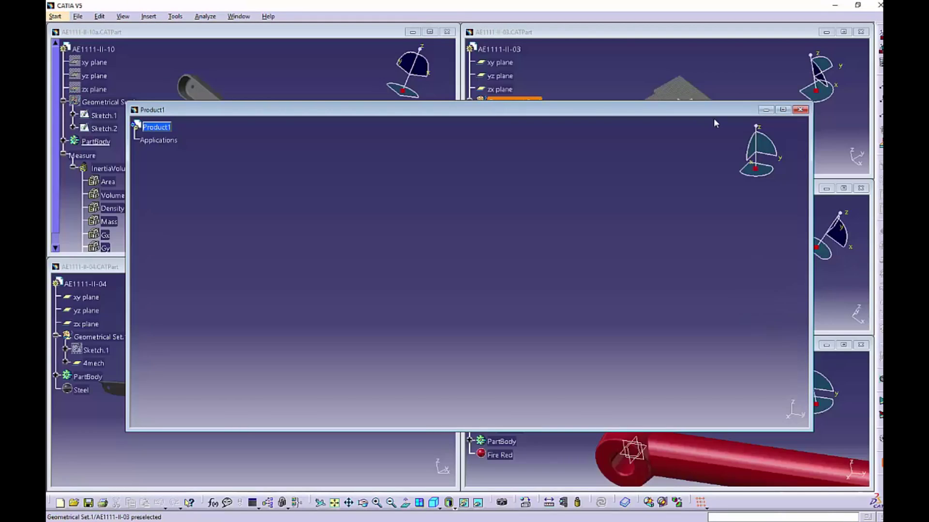
Step: Tile the new product window and all open part windows vertically
{"action": "left_click", "coordinate": [238, 17]}
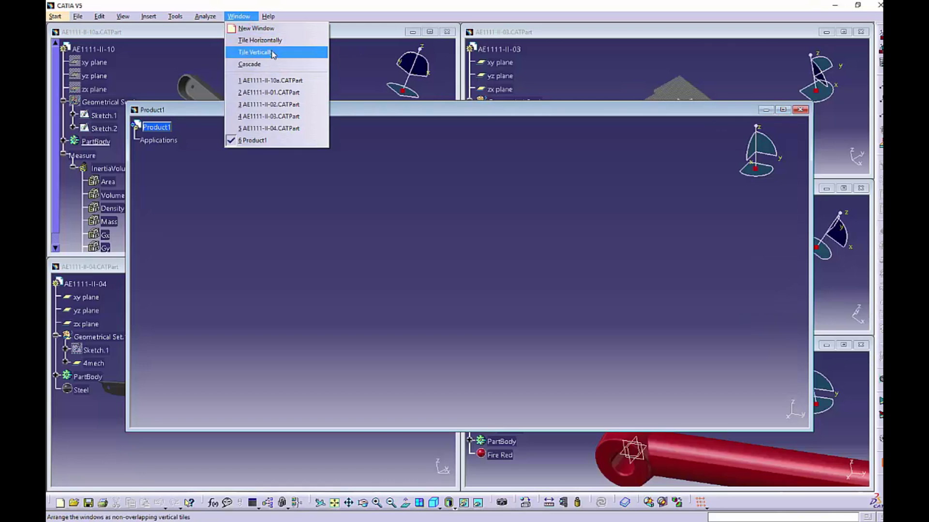
{"action": "left_click", "coordinate": [240, 16]}
{"action": "left_click", "coordinate": [242, 18]}
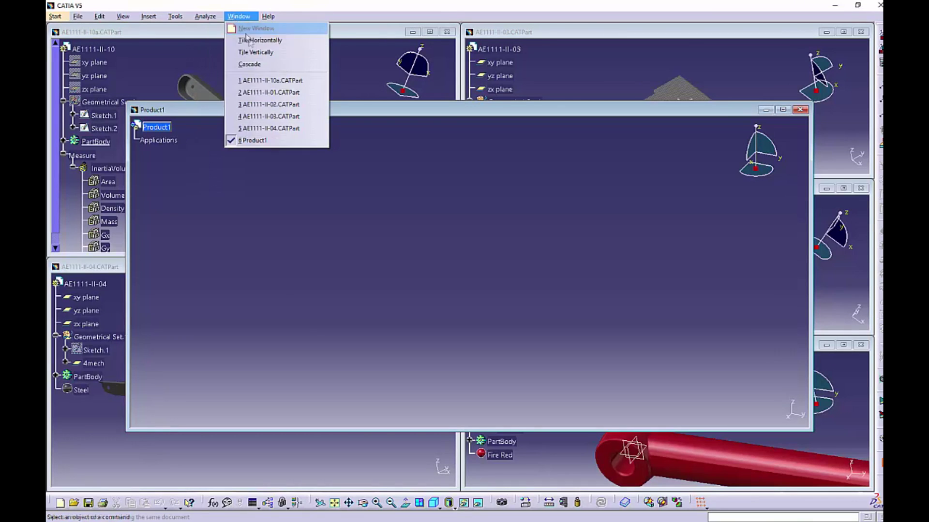
{"action": "left_click", "coordinate": [261, 52]}
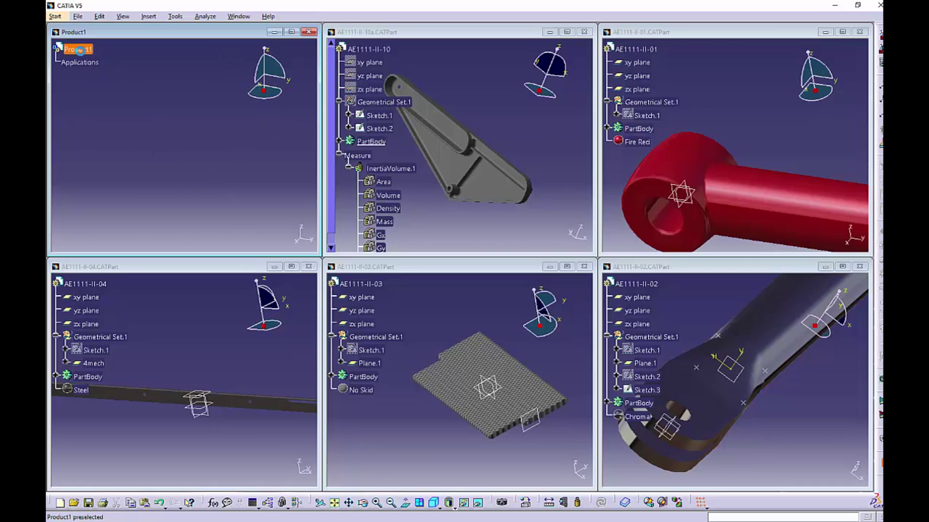
Step: Set the part number of Product1 to AE1111-II-A in its properties
{"action": "right_click", "coordinate": [80, 50]}
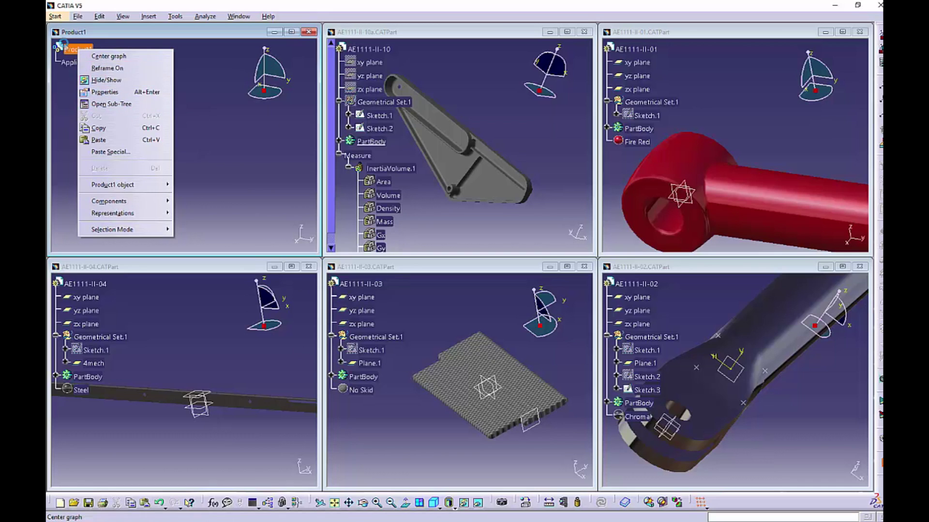
{"action": "left_click", "coordinate": [58, 42]}
{"action": "right_click", "coordinate": [74, 50]}
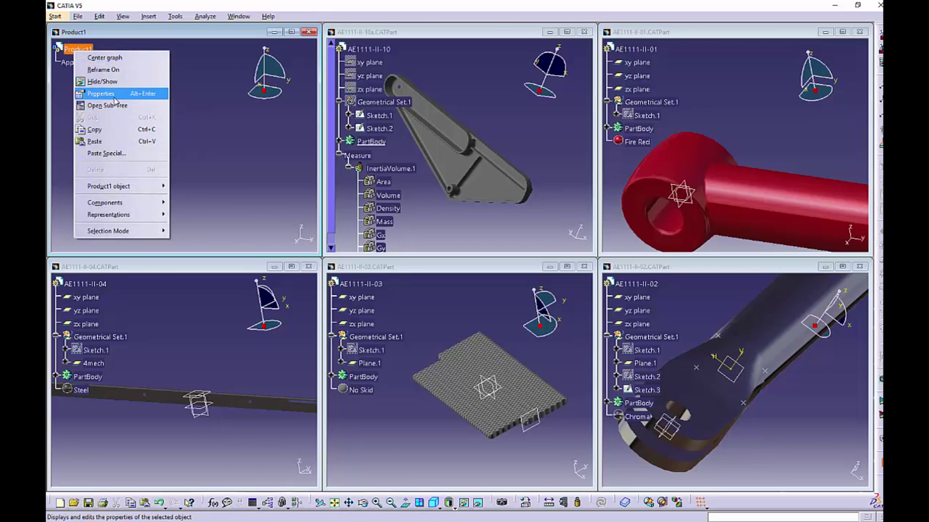
{"action": "left_click", "coordinate": [114, 96]}
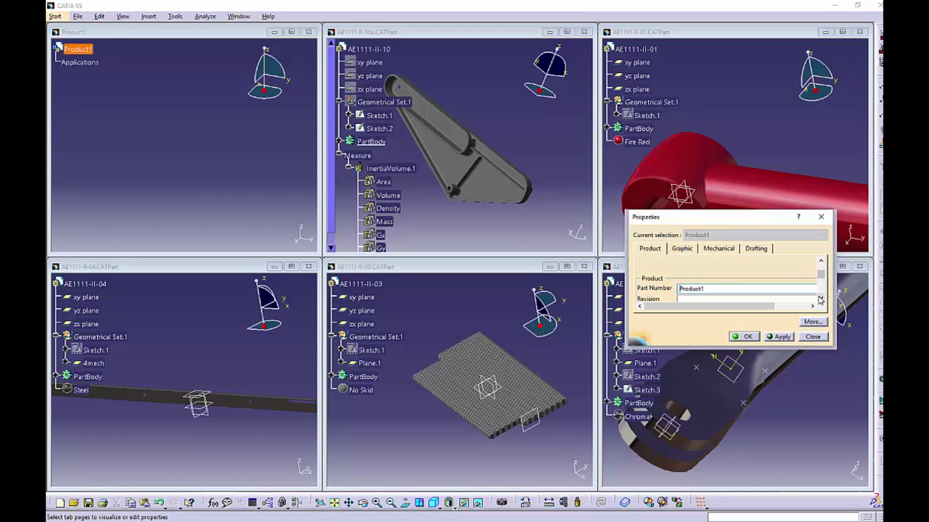
{"action": "double_click", "coordinate": [751, 286]}
{"action": "type", "text": "AE1111-II-A"}
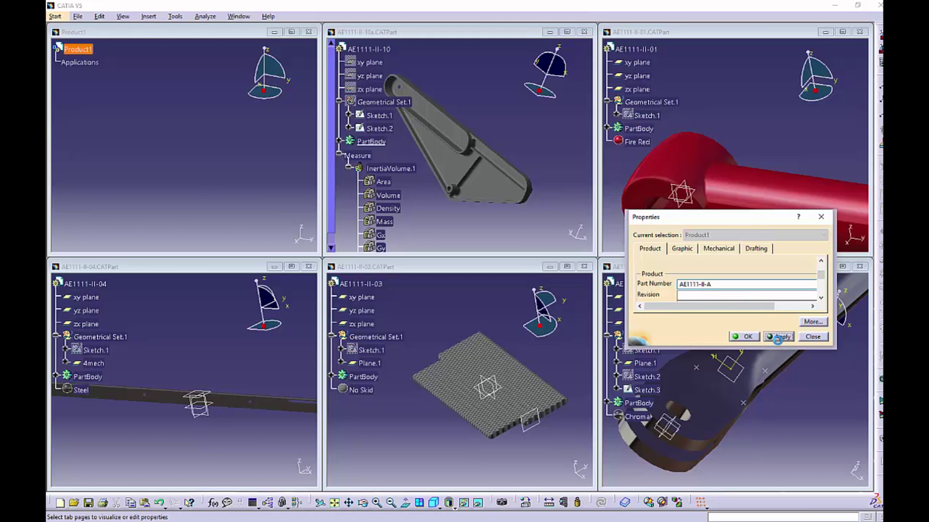
{"action": "left_click", "coordinate": [747, 337]}
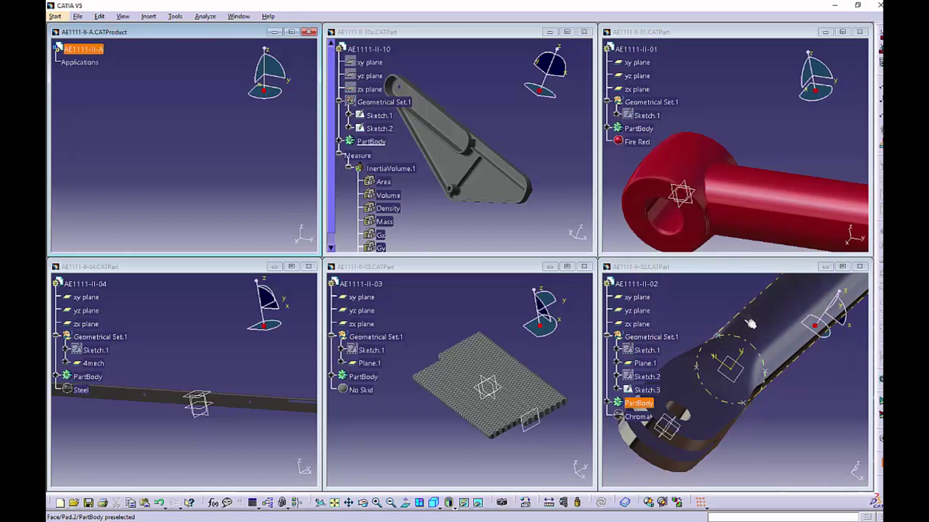
Step: Add part AE1111-II-01 from its own window as a component of product AE1111-II-A
{"action": "left_click", "coordinate": [455, 48]}
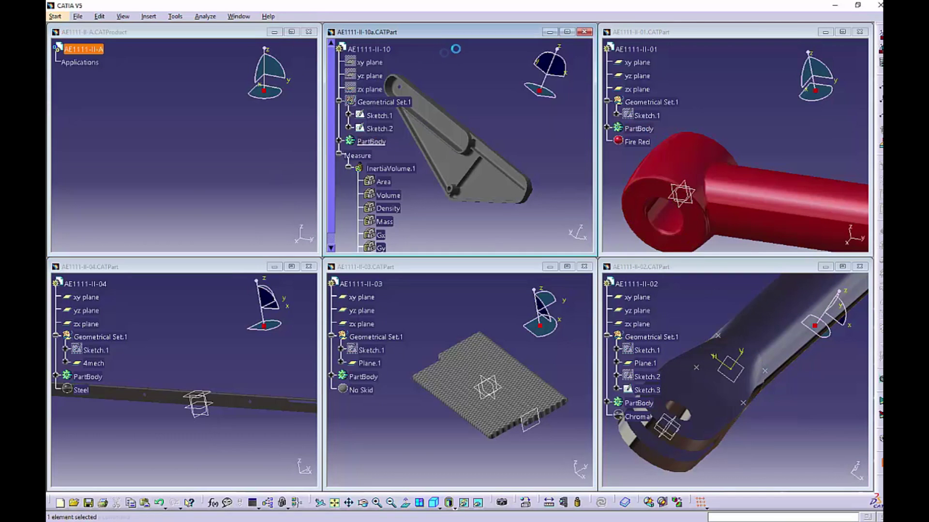
{"action": "left_click", "coordinate": [146, 73]}
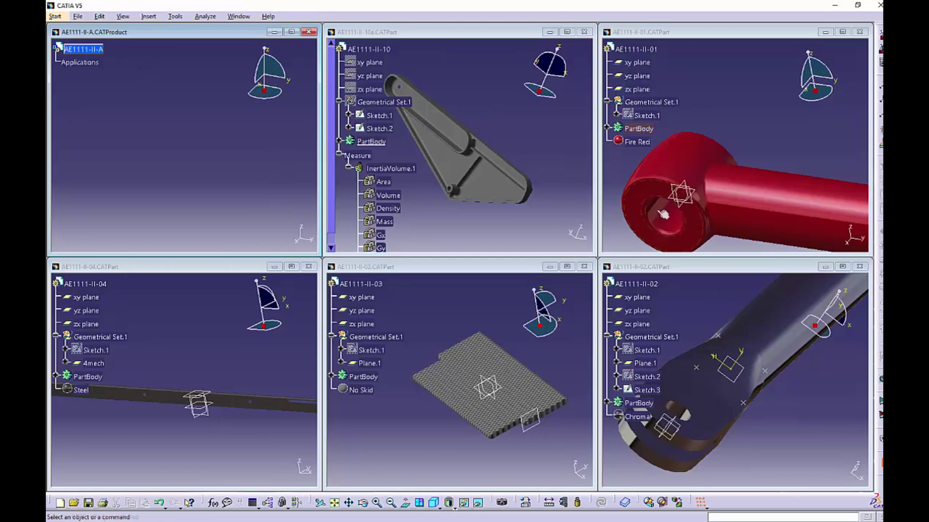
{"action": "left_click", "coordinate": [788, 146]}
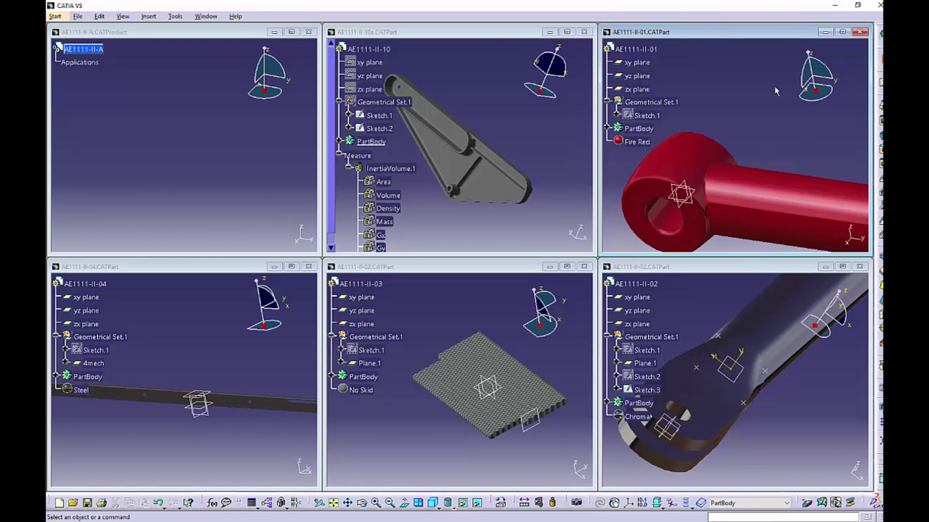
{"action": "left_click", "coordinate": [635, 49]}
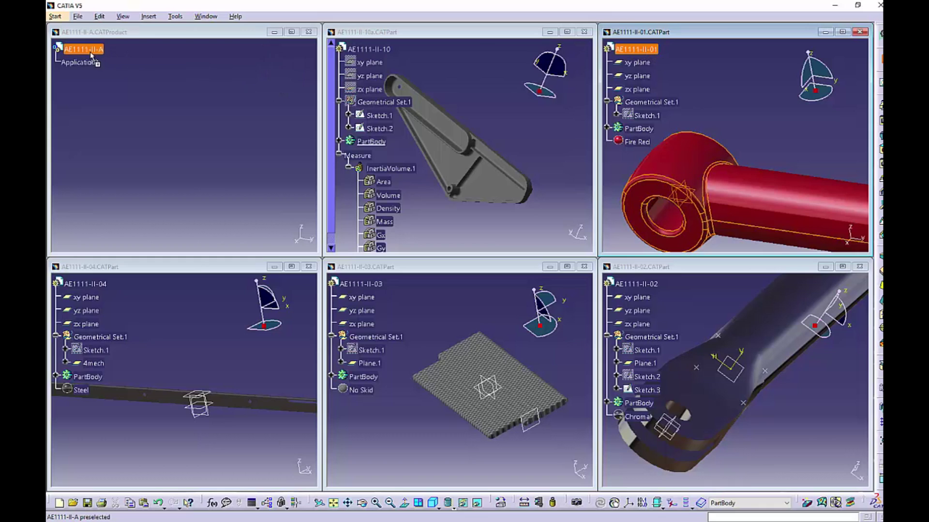
{"action": "left_click_drag", "start_coordinate": [90, 55], "coordinate": [90, 54]}
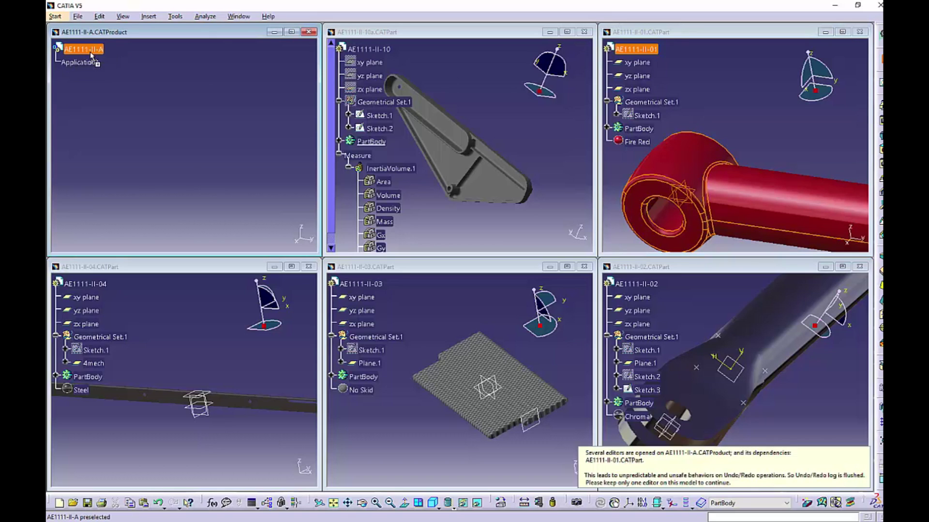
Step: Add part AE1111-II-02 as a component of product AE1111-II-A and maximize the product window
{"action": "left_click", "coordinate": [812, 426]}
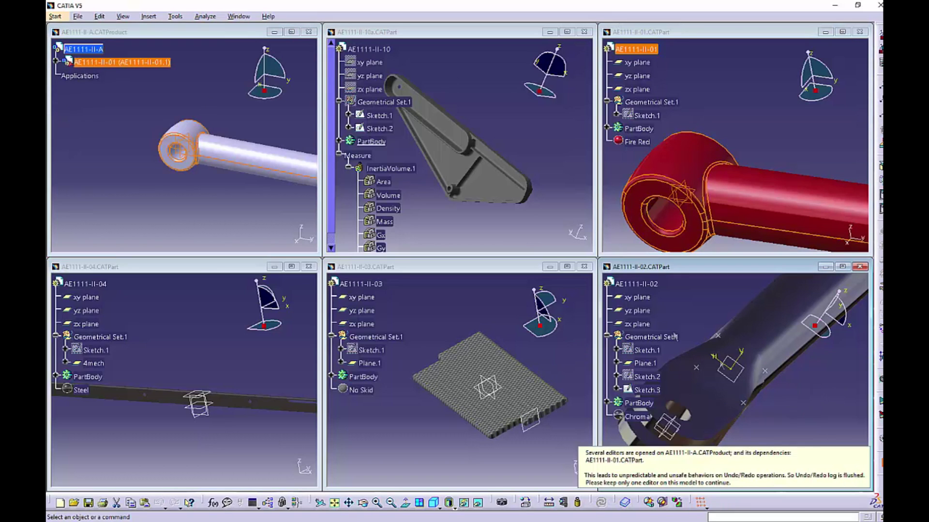
{"action": "left_click_drag", "start_coordinate": [644, 291], "coordinate": [97, 49]}
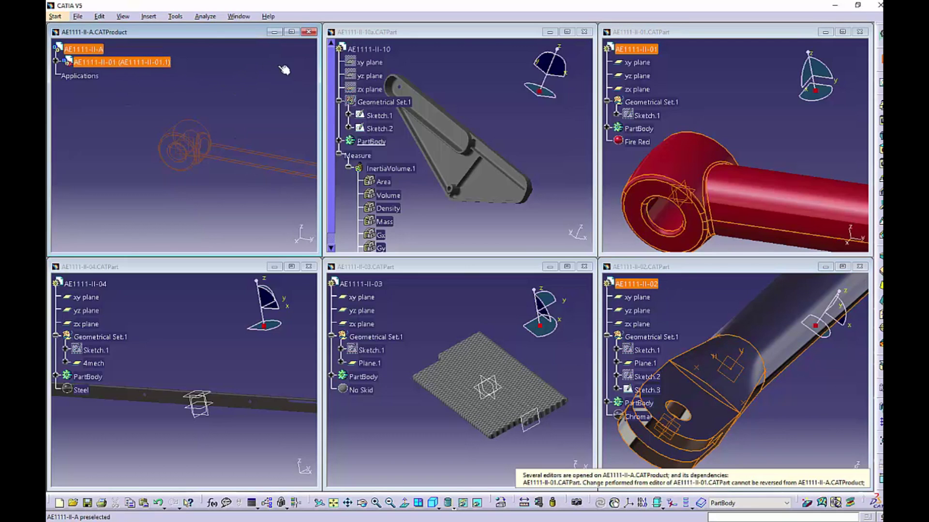
{"action": "left_click", "coordinate": [291, 32]}
{"action": "middle_click_drag", "start_coordinate": [719, 236], "coordinate": [296, 182]}
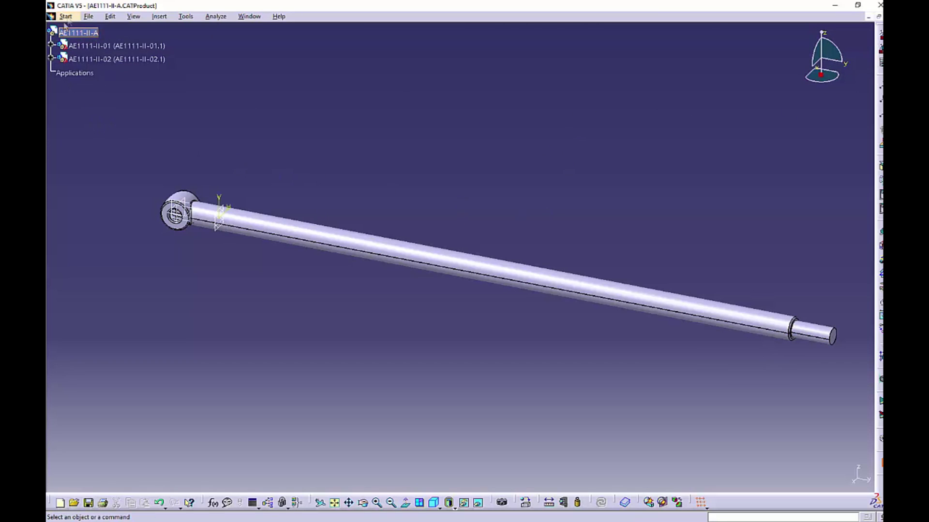
Step: Snap the compass to the end face of AE1111-II-02 and slide that part along its axis out of AE1111-II-01
{"action": "left_click", "coordinate": [90, 34]}
{"action": "left_click", "coordinate": [280, 75]}
{"action": "left_click", "coordinate": [110, 60]}
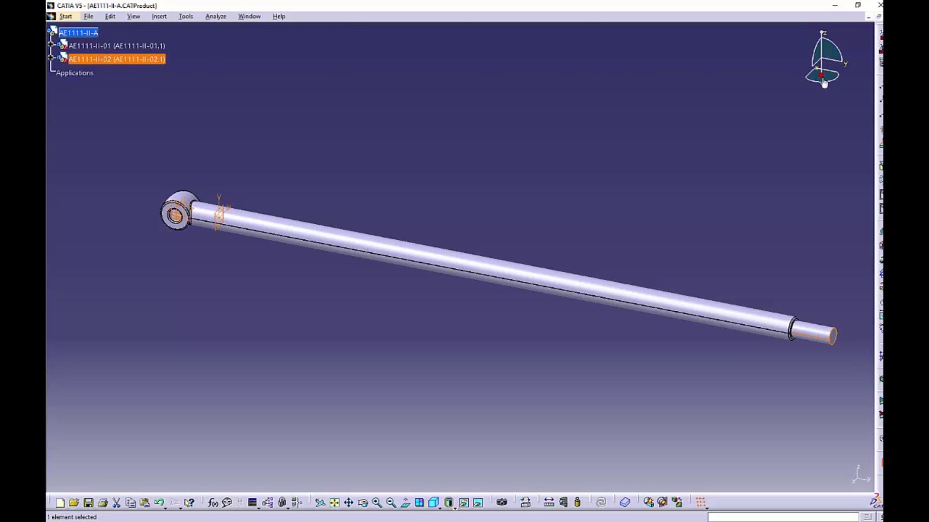
{"action": "left_click_drag", "start_coordinate": [821, 74], "coordinate": [830, 337]}
{"action": "middle_click_drag", "start_coordinate": [798, 360], "coordinate": [648, 387]}
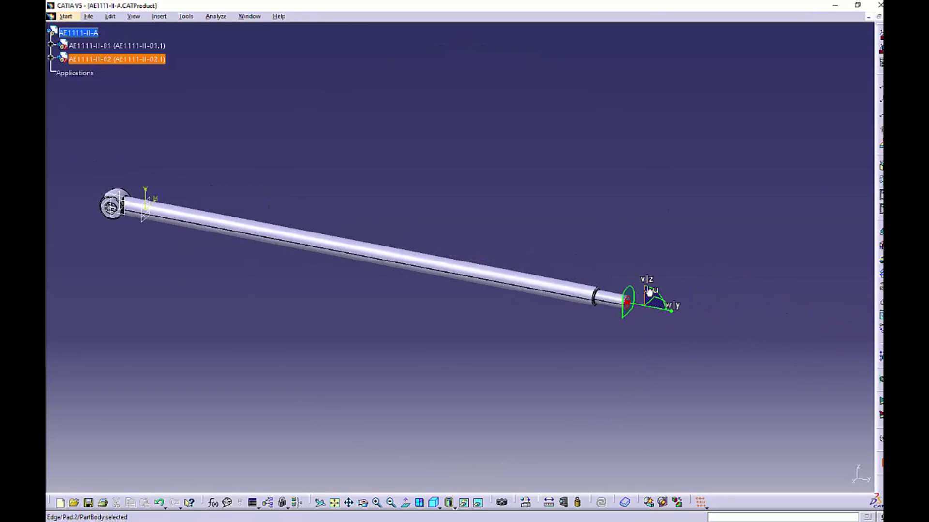
{"action": "left_click_drag", "start_coordinate": [651, 310], "coordinate": [906, 359]}
{"action": "middle_click_drag", "start_coordinate": [715, 335], "coordinate": [366, 273]}
{"action": "left_click_drag", "start_coordinate": [564, 299], "coordinate": [832, 349]}
Step: Examine the two separated components along their full length and from the opposite side
{"action": "middle_click_drag", "start_coordinate": [620, 361], "coordinate": [485, 327]}
{"action": "middle_click_drag", "start_coordinate": [243, 302], "coordinate": [367, 369]}
{"action": "middle_click_drag", "start_coordinate": [251, 240], "coordinate": [295, 257]}
{"action": "middle_click_drag", "start_coordinate": [534, 264], "coordinate": [624, 257]}
{"action": "middle_click_drag", "start_coordinate": [405, 291], "coordinate": [351, 276]}
{"action": "middle_click_drag", "start_coordinate": [808, 312], "coordinate": [785, 307]}
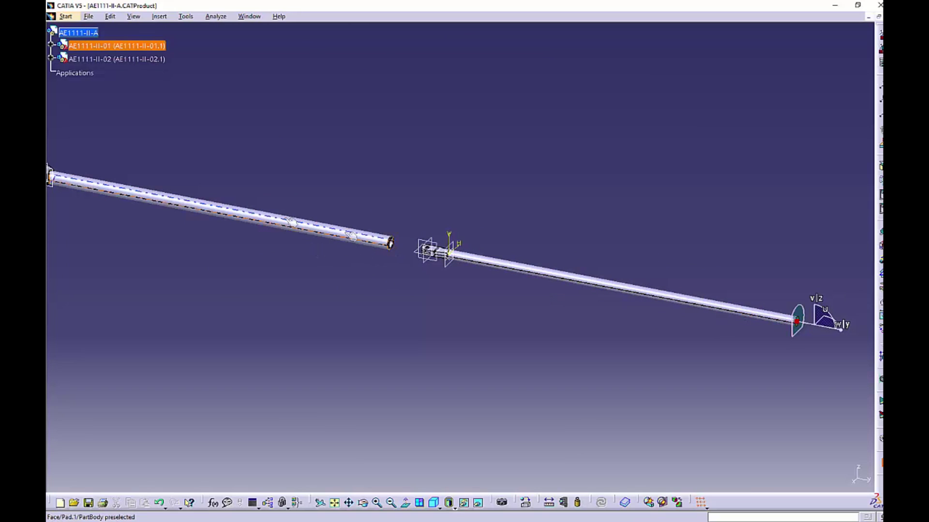
{"action": "middle_click_drag", "start_coordinate": [237, 219], "coordinate": [301, 254]}
{"action": "mouse_move", "coordinate": [400, 265]}
{"action": "middle_mouse_down"}
{"action": "mouse_move", "coordinate": [324, 247]}
{"action": "mouse_move", "coordinate": [398, 256]}
{"action": "middle_mouse_up"}
{"action": "middle_click_drag", "start_coordinate": [645, 314], "coordinate": [599, 280]}
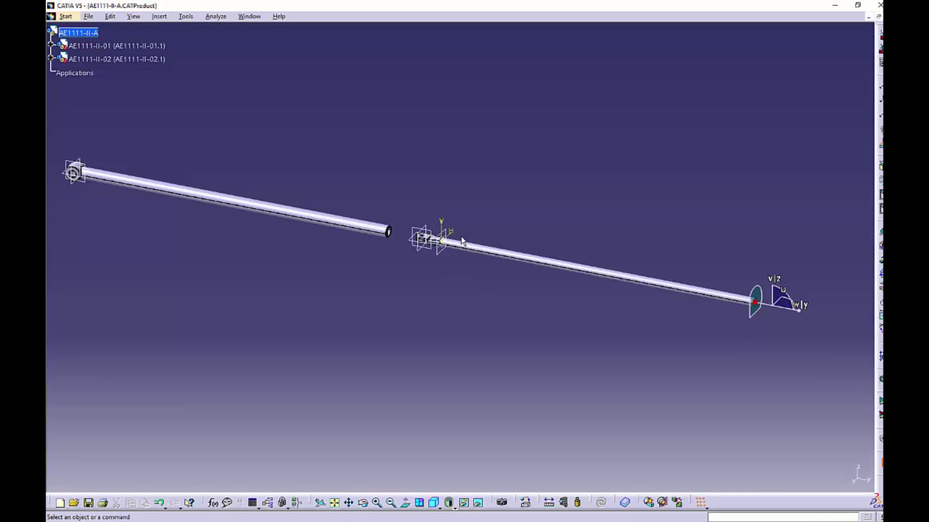
{"action": "middle_click_drag", "start_coordinate": [539, 296], "coordinate": [160, 383]}
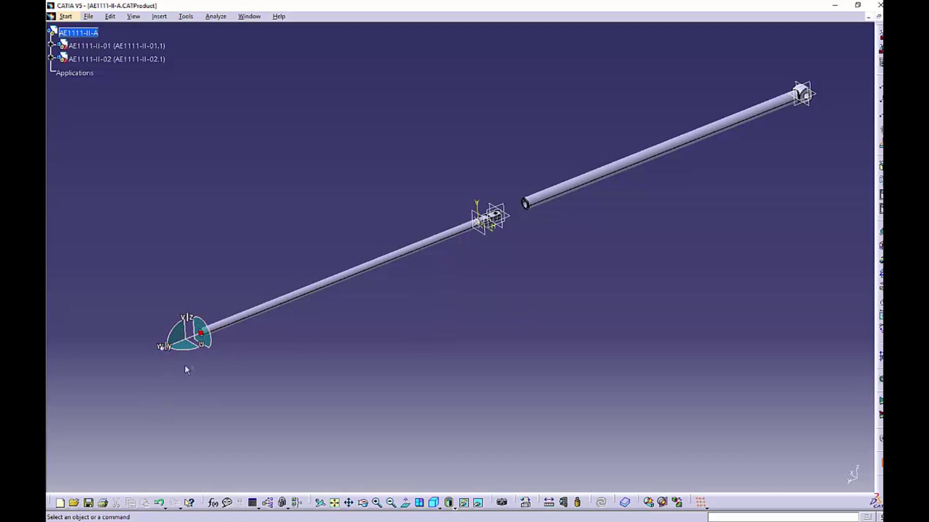
Step: Try to rotate AE1111-II-02 freely with the compass on its end face, and undo the manipulation
{"action": "left_click_drag", "start_coordinate": [181, 356], "coordinate": [258, 312]}
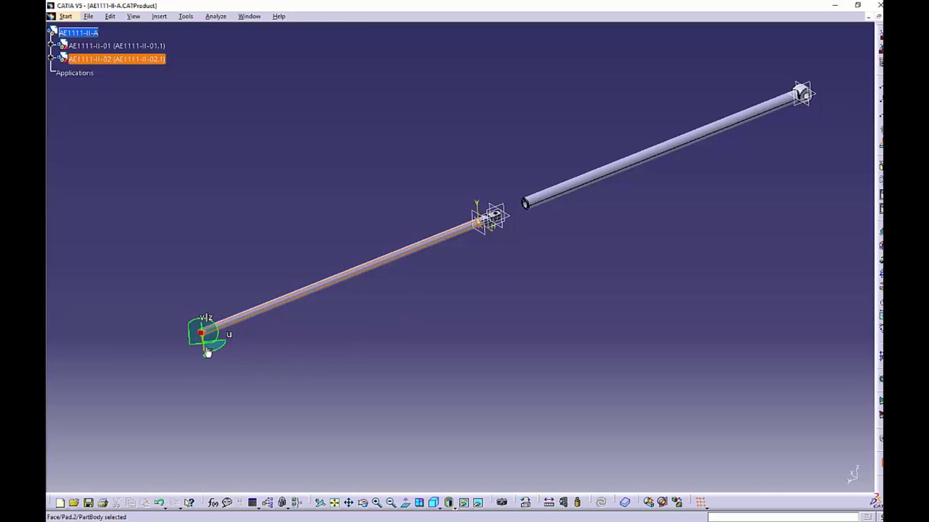
{"action": "left_click_drag", "start_coordinate": [201, 333], "coordinate": [132, 404]}
{"action": "left_click", "coordinate": [111, 15]}
{"action": "left_click", "coordinate": [131, 27]}
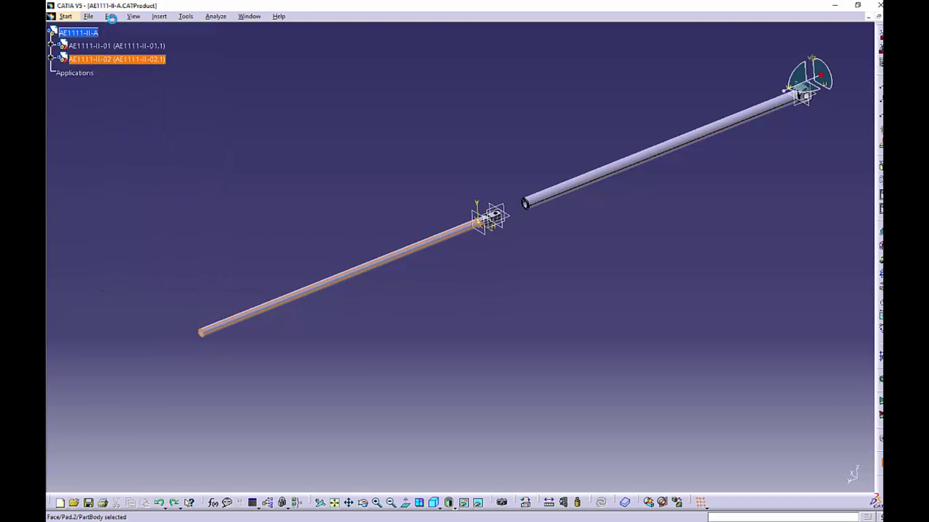
{"action": "left_click", "coordinate": [442, 143]}
Step: Snap the compass back onto the end of AE1111-II-02 and flip the part by applying an angle along X of -90 deg
{"action": "left_click_drag", "start_coordinate": [821, 74], "coordinate": [201, 329]}
{"action": "right_click", "coordinate": [186, 354]}
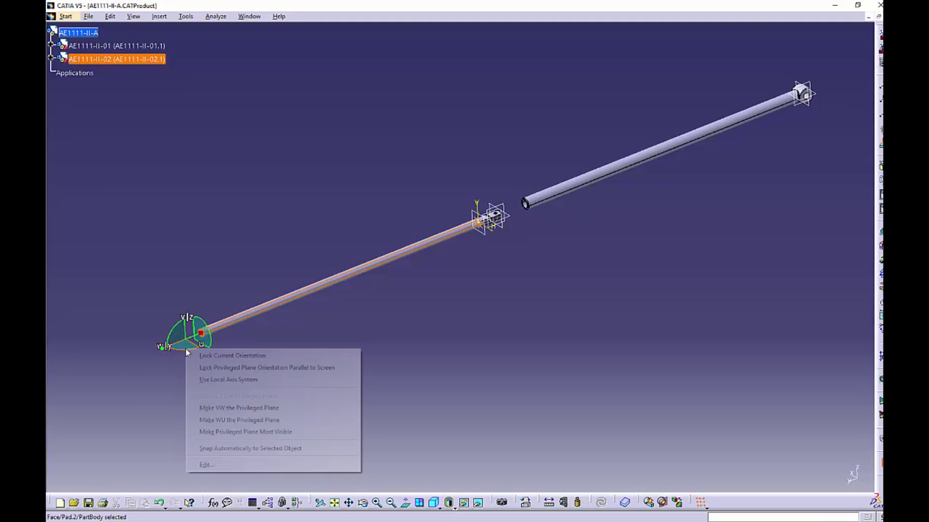
{"action": "left_click", "coordinate": [245, 464]}
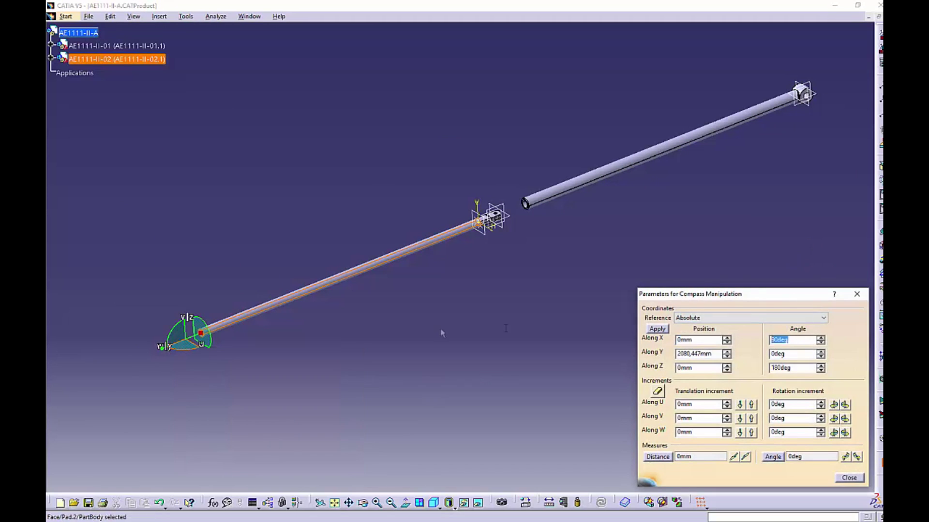
{"action": "type", "text": "-90"}
{"action": "left_click", "coordinate": [662, 329]}
{"action": "middle_click_drag", "start_coordinate": [145, 404], "coordinate": [271, 372]}
{"action": "left_click", "coordinate": [848, 296]}
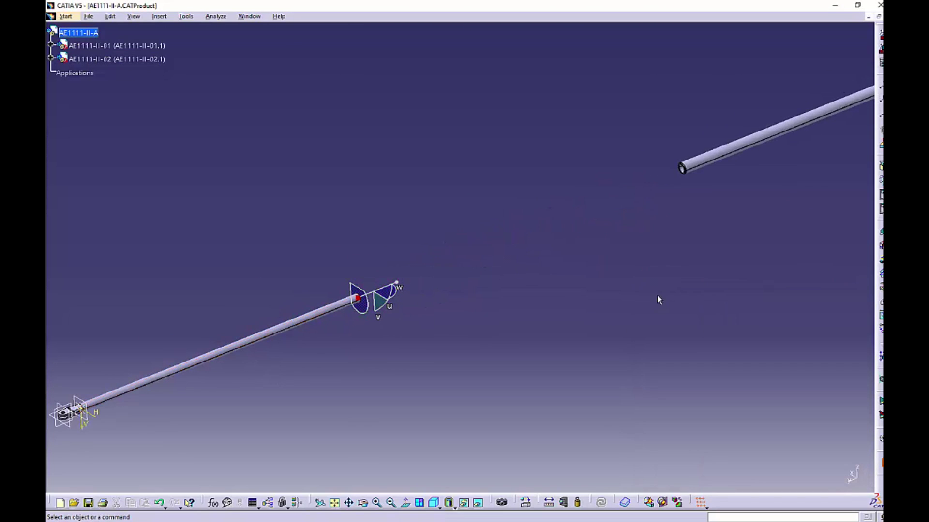
Step: Move AE1111-II-02 with the compass so that it is out of line with AE1111-II-01
{"action": "left_click", "coordinate": [321, 311]}
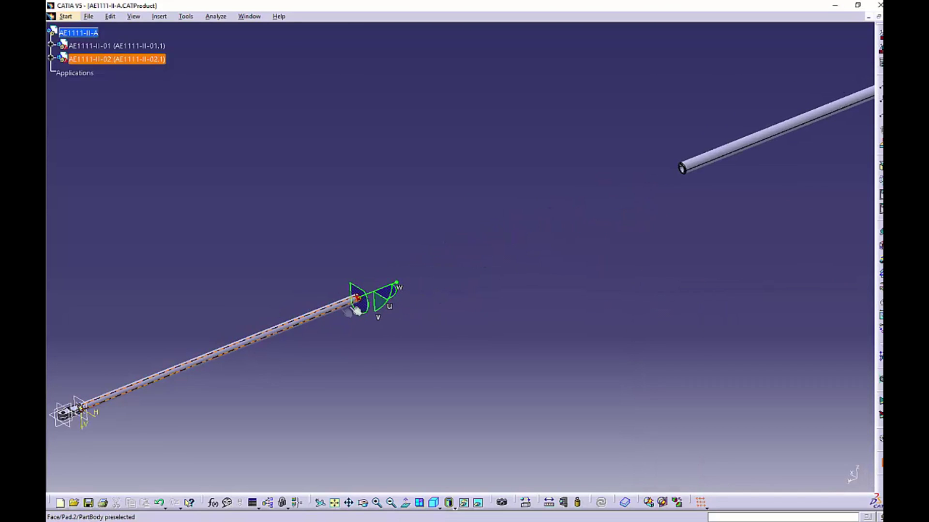
{"action": "left_click_drag", "start_coordinate": [362, 292], "coordinate": [227, 209]}
{"action": "middle_click_drag", "start_coordinate": [334, 274], "coordinate": [319, 322]}
{"action": "left_click", "coordinate": [472, 257]}
{"action": "middle_click_drag", "start_coordinate": [338, 290], "coordinate": [345, 271]}
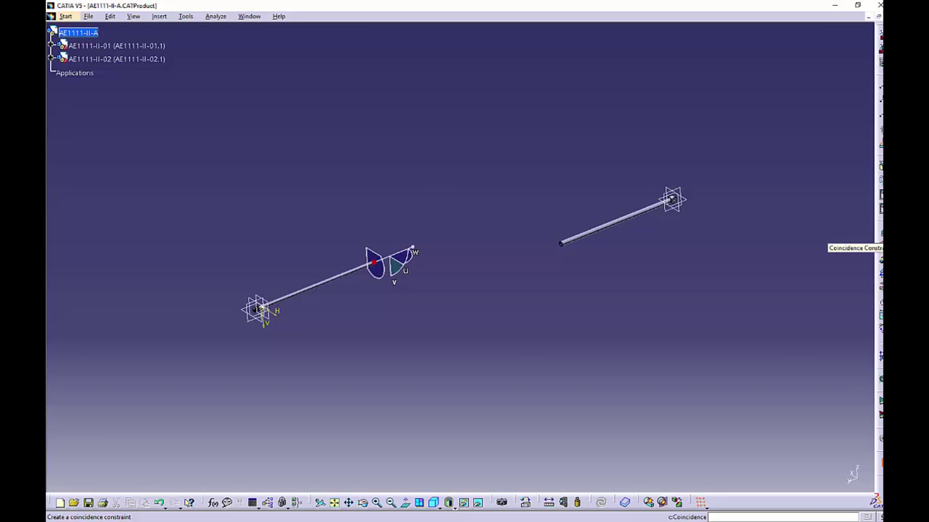
Step: Create a coincidence constraint between the cylinder axis of AE1111-II-01 and the rod axis of AE1111-II-02
{"action": "left_click", "coordinate": [880, 242]}
{"action": "middle_click_drag", "start_coordinate": [711, 297], "coordinate": [720, 329]}
{"action": "middle_click_drag", "start_coordinate": [636, 290], "coordinate": [625, 247], "text": "ctrl"}
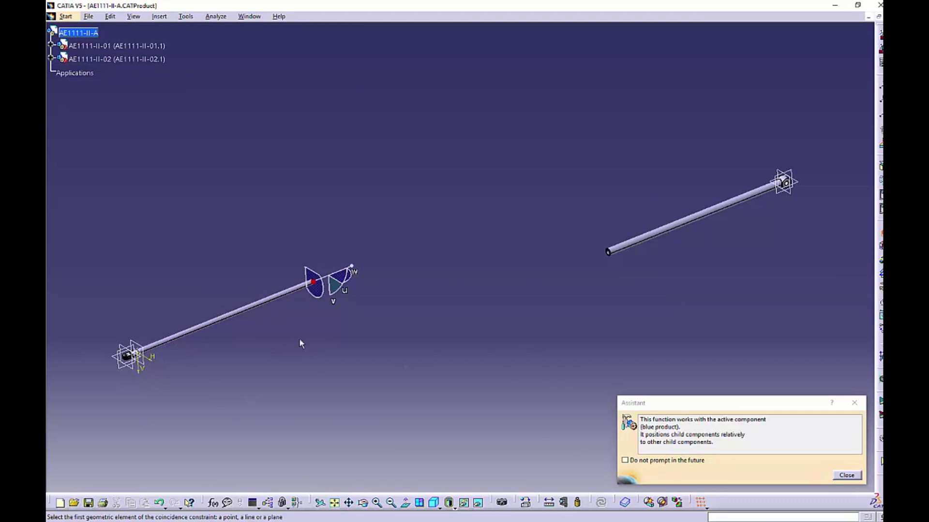
{"action": "middle_click_drag", "start_coordinate": [697, 254], "coordinate": [408, 333]}
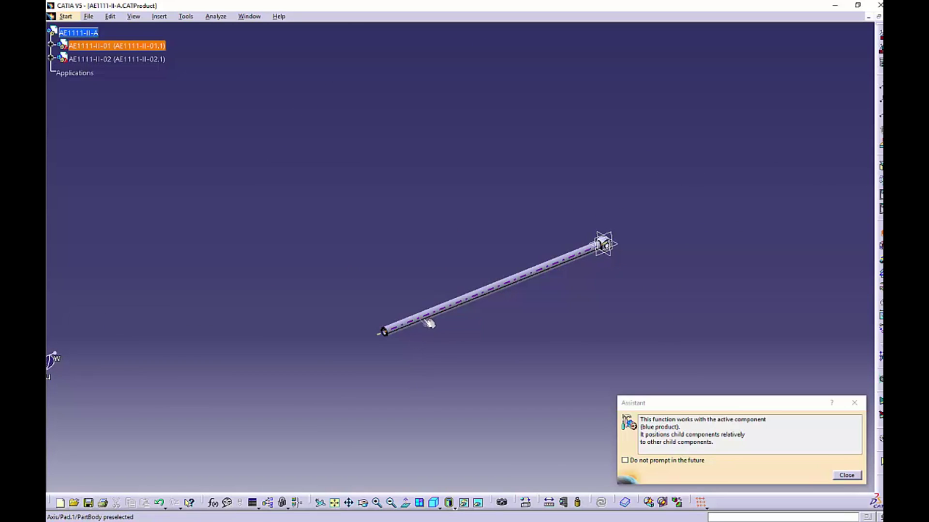
{"action": "left_click", "coordinate": [416, 323]}
{"action": "middle_click_drag", "start_coordinate": [245, 386], "coordinate": [633, 295]}
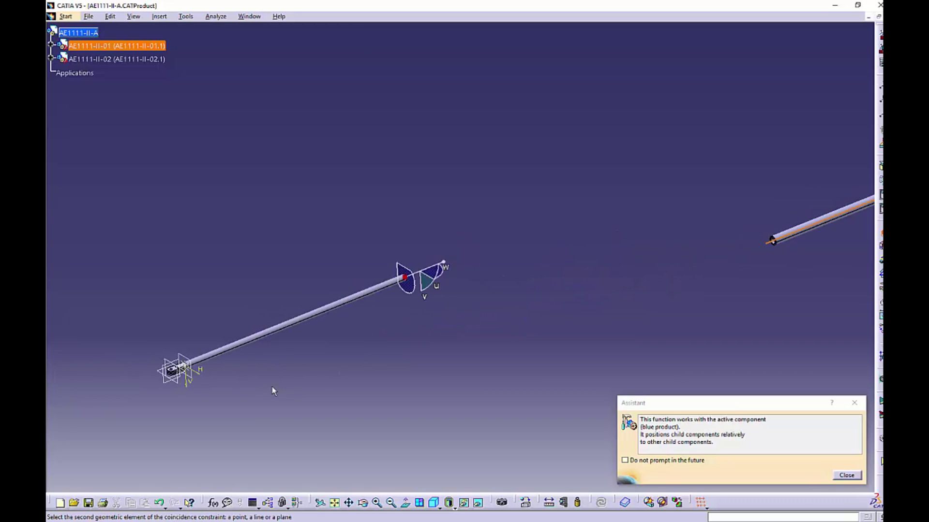
{"action": "left_click", "coordinate": [252, 341]}
{"action": "middle_click_drag", "start_coordinate": [551, 402], "coordinate": [433, 432]}
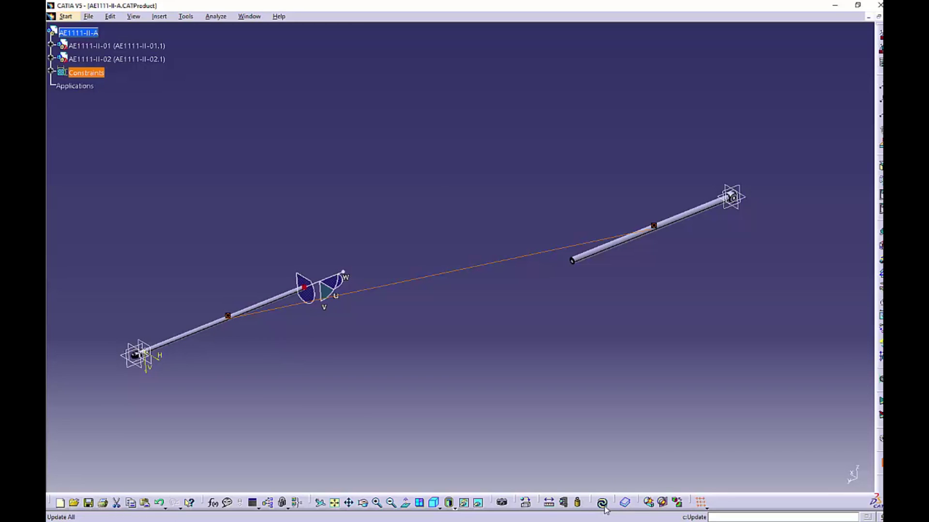
Step: Update the whole assembly so that the coincidence constraint between the two parts takes effect
{"action": "type", "text": "c"}
{"action": "key", "text": "Return"}
{"action": "left_click", "coordinate": [480, 288]}
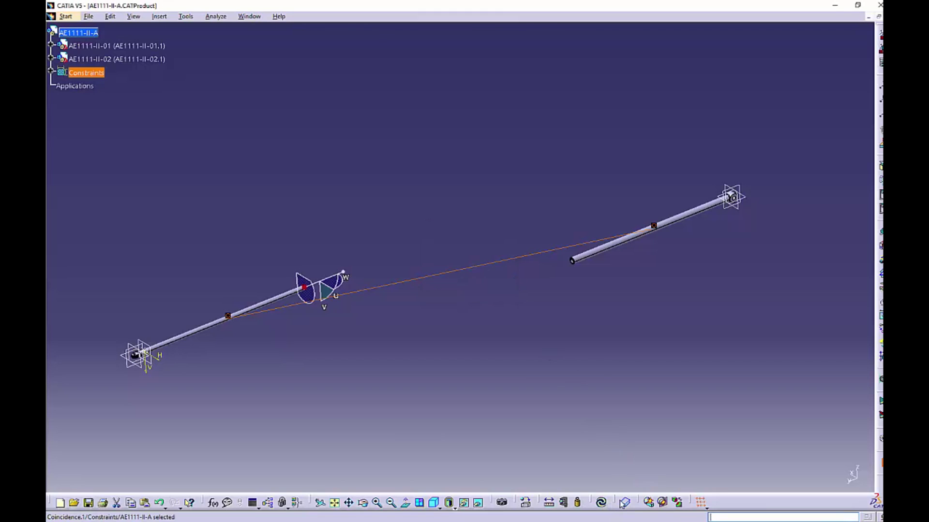
{"action": "left_click", "coordinate": [601, 502]}
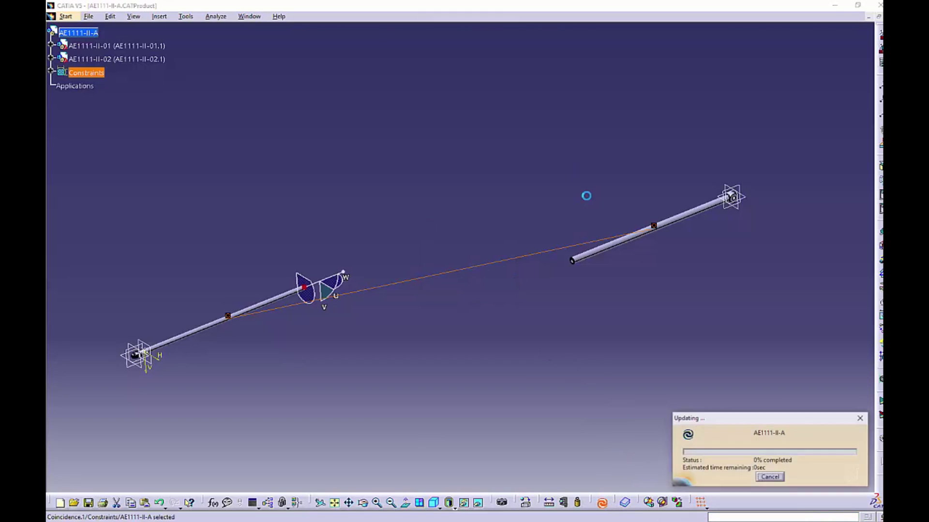
{"action": "left_click", "coordinate": [510, 272]}
{"action": "middle_click_drag", "start_coordinate": [484, 319], "coordinate": [558, 338]}
{"action": "middle_click_drag", "start_coordinate": [389, 334], "coordinate": [436, 353]}
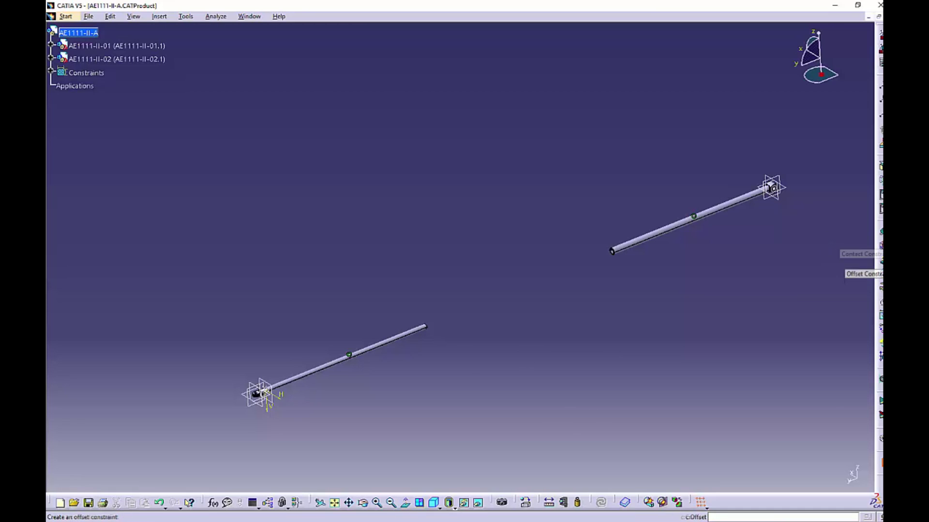
Step: Create an offset constraint of 1020 mm between the zx planes of AE1111-II-01 and AE1111-II-02, with opposite orientation
{"action": "left_click", "coordinate": [881, 273]}
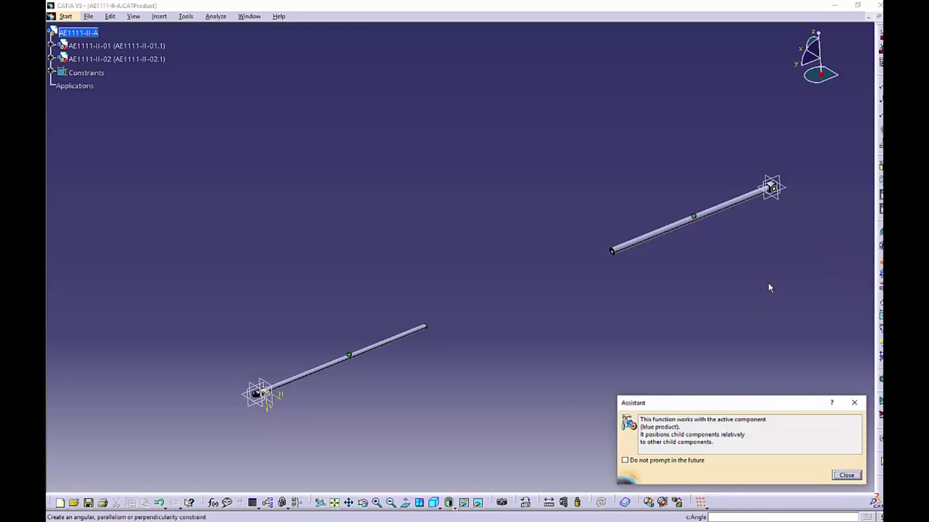
{"action": "left_click", "coordinate": [51, 45]}
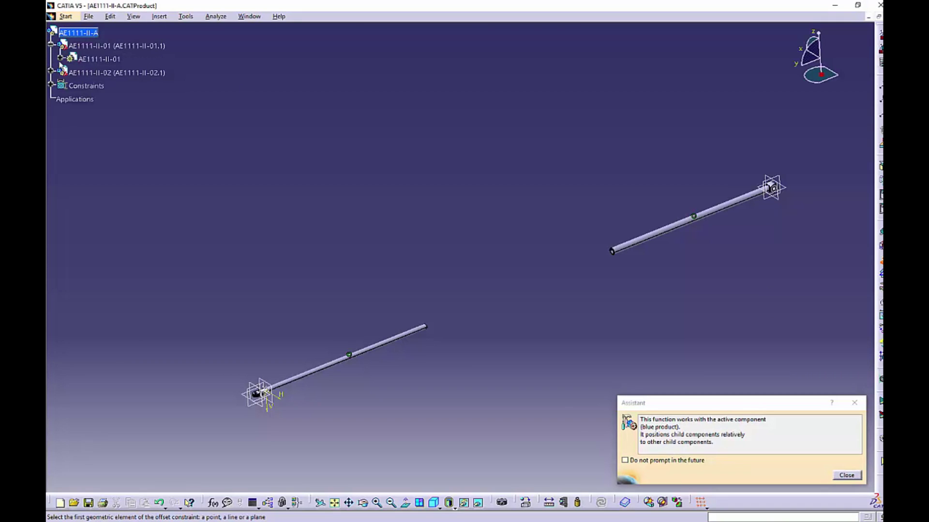
{"action": "left_click", "coordinate": [59, 58]}
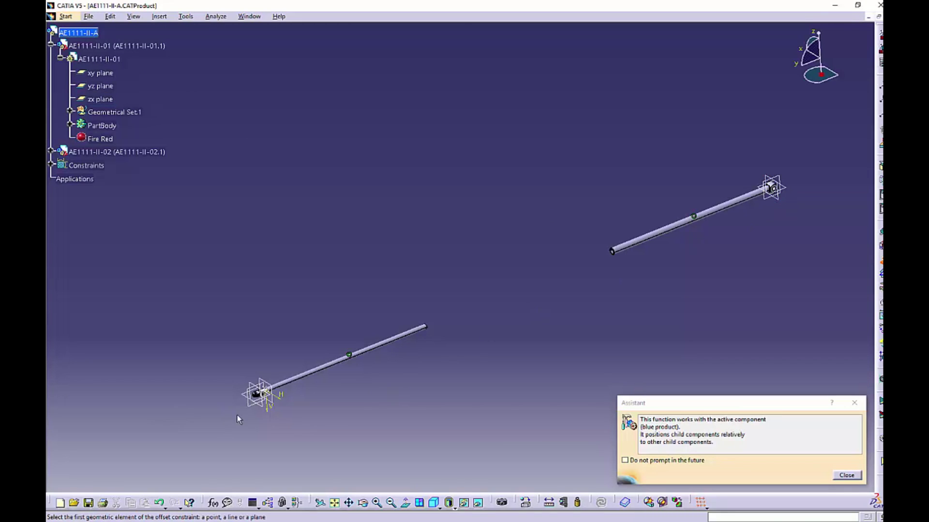
{"action": "left_click", "coordinate": [775, 192]}
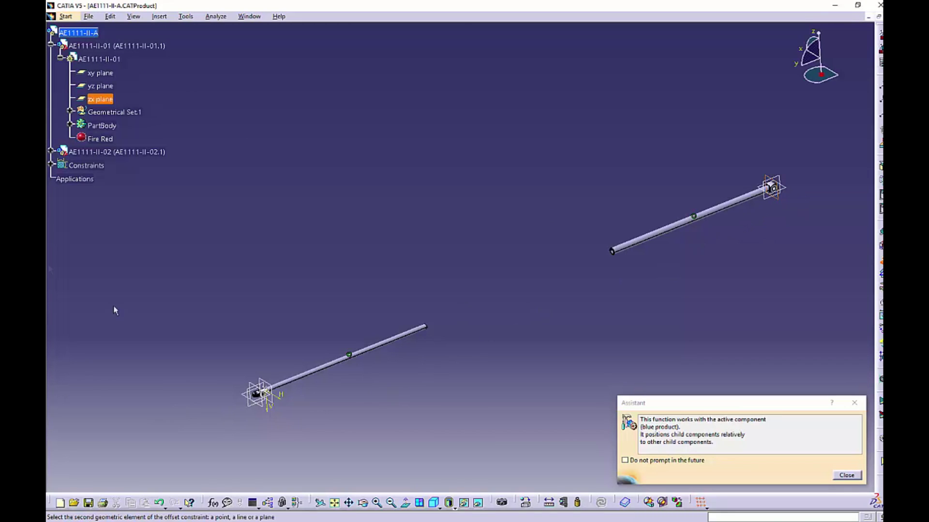
{"action": "left_click", "coordinate": [51, 152]}
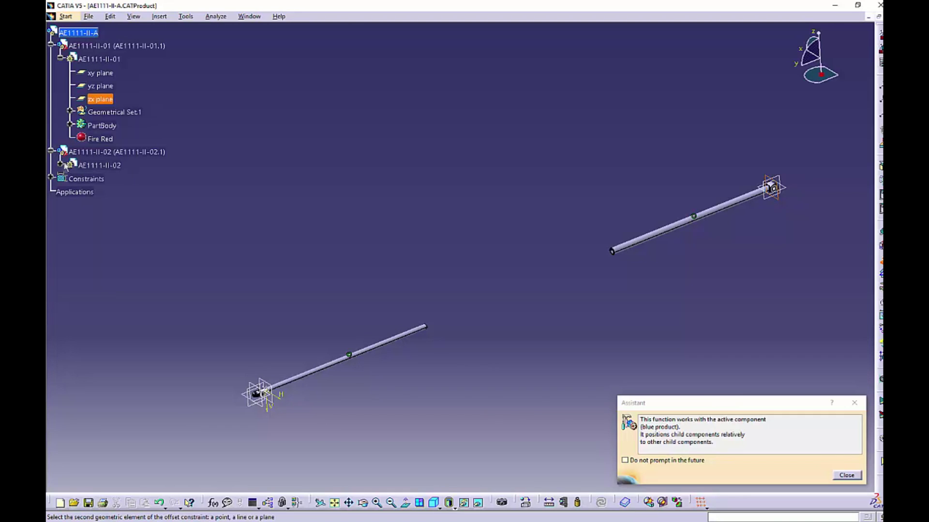
{"action": "left_click", "coordinate": [61, 165]}
{"action": "left_click", "coordinate": [107, 207]}
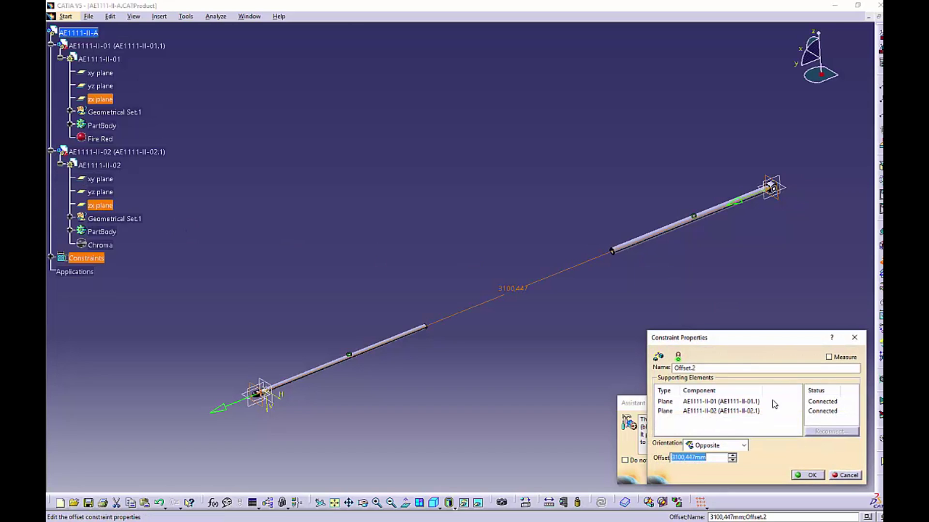
{"action": "type", "text": "1020"}
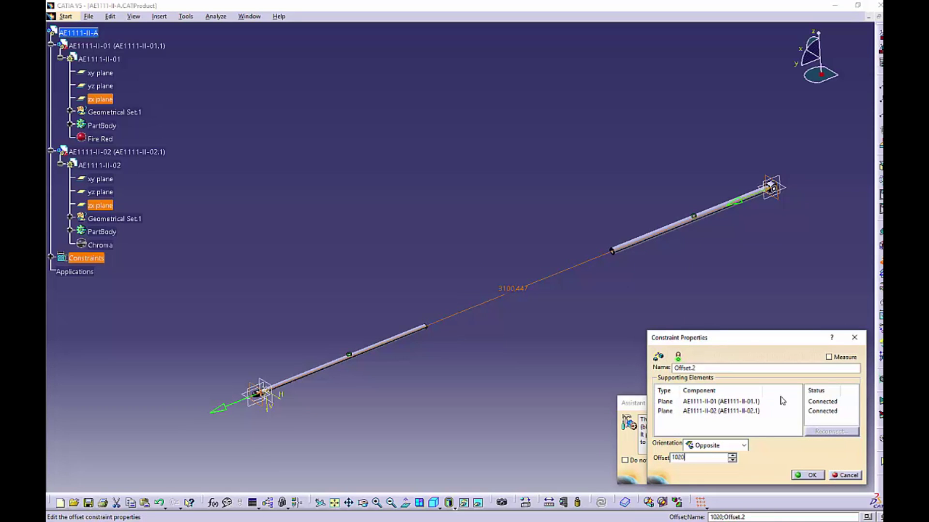
{"action": "left_click", "coordinate": [819, 475]}
Step: Update the assembly to apply the offset, and switch the display style to shading with material
{"action": "left_click", "coordinate": [601, 502]}
{"action": "middle_click_drag", "start_coordinate": [118, 340], "coordinate": [222, 237]}
{"action": "middle_click_drag", "start_coordinate": [257, 324], "coordinate": [424, 224], "text": "ctrl"}
{"action": "middle_click_drag", "start_coordinate": [423, 220], "coordinate": [423, 167], "text": "ctrl"}
{"action": "middle_click_drag", "start_coordinate": [425, 180], "coordinate": [410, 292]}
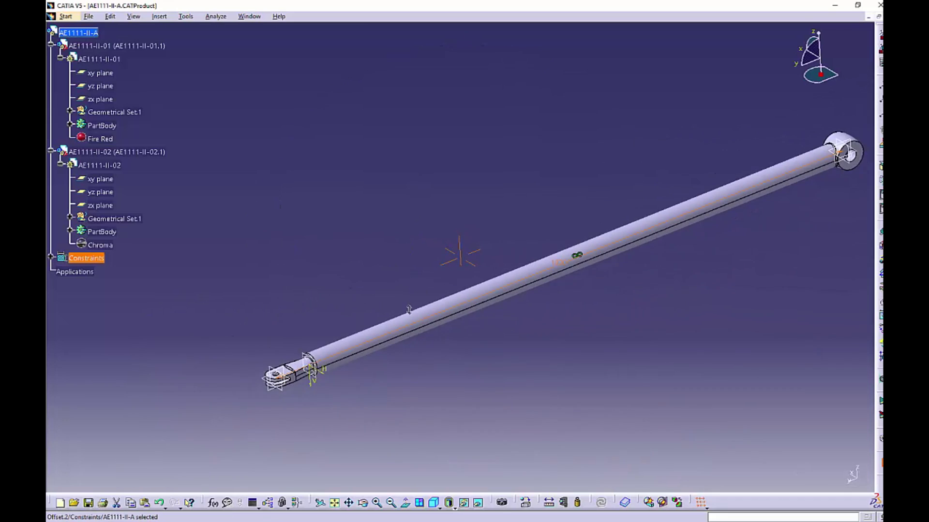
{"action": "left_click", "coordinate": [450, 503]}
{"action": "left_click", "coordinate": [462, 486]}
{"action": "middle_click_drag", "start_coordinate": [651, 321], "coordinate": [536, 326]}
{"action": "left_click", "coordinate": [600, 374]}
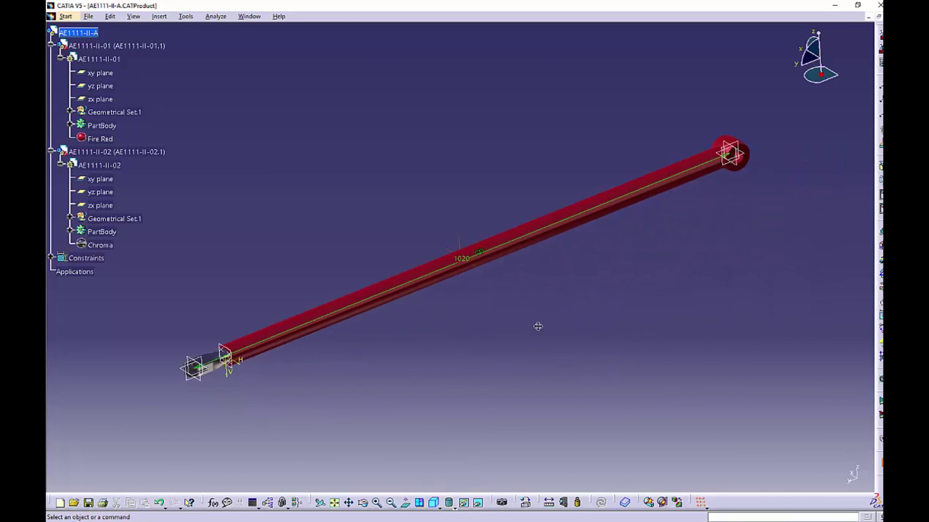
Step: Change the offset constraint between the two zx planes to 1950 mm and update the assembly
{"action": "double_click", "coordinate": [463, 261]}
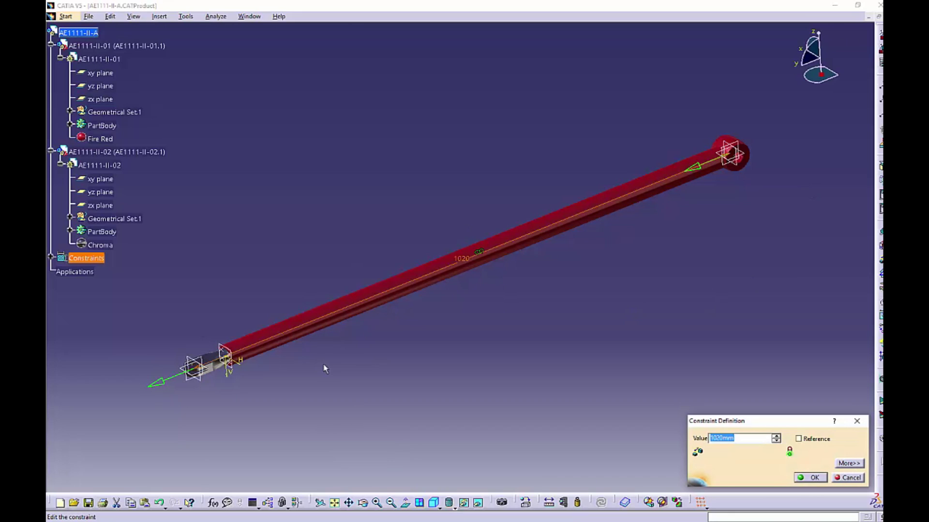
{"action": "type", "text": "1950"}
{"action": "key", "text": "Return"}
{"action": "left_click", "coordinate": [601, 503]}
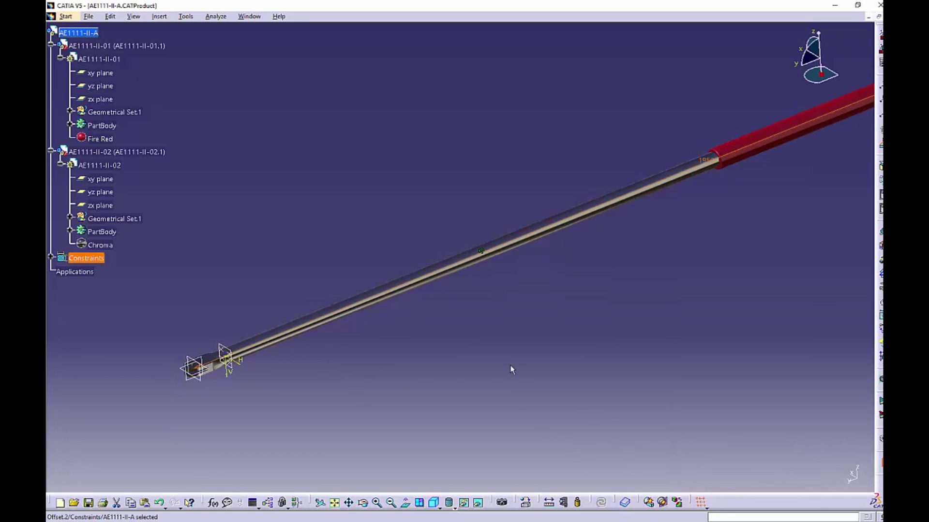
{"action": "middle_click_drag", "start_coordinate": [513, 370], "coordinate": [325, 424]}
{"action": "middle_click_drag", "start_coordinate": [571, 312], "coordinate": [567, 376]}
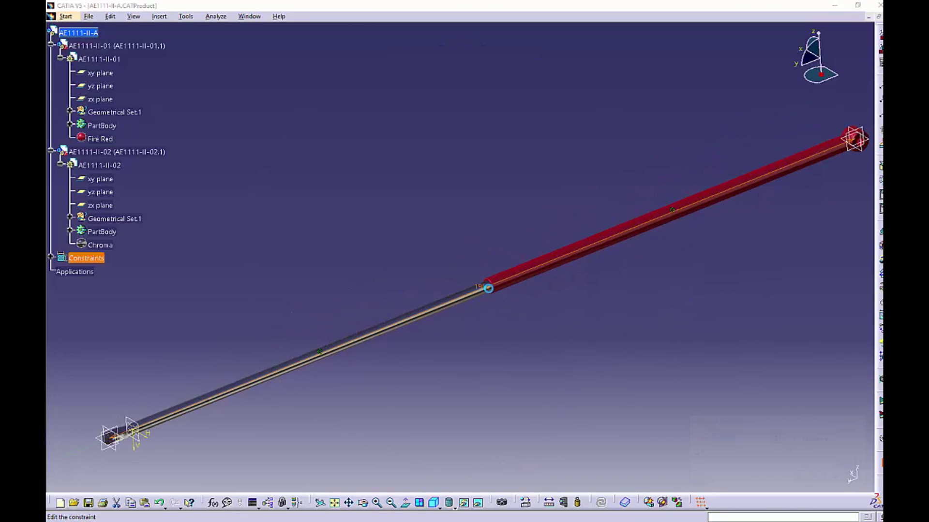
Step: Set the offset constraint between the two parts to 2100 mm and apply it to the assembly
{"action": "double_click", "coordinate": [486, 288]}
{"action": "type", "text": "2100"}
{"action": "key", "text": "Return"}
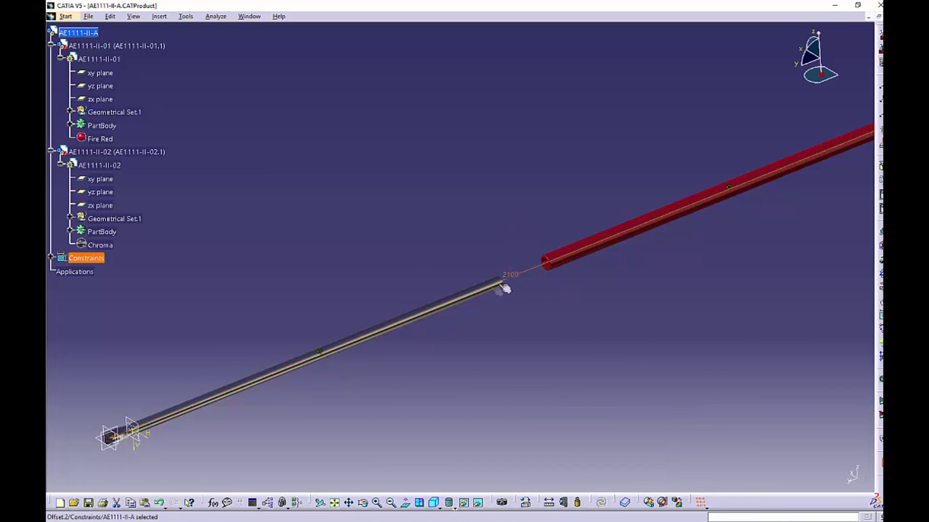
Step: Restore the offset constraint between the two zx planes to 1020 mm and update the assembly
{"action": "double_click", "coordinate": [514, 275]}
{"action": "type", "text": "1020"}
{"action": "key", "text": "Return"}
{"action": "left_click", "coordinate": [601, 503]}
{"action": "middle_click_drag", "start_coordinate": [430, 425], "coordinate": [660, 323]}
{"action": "left_click", "coordinate": [425, 365]}
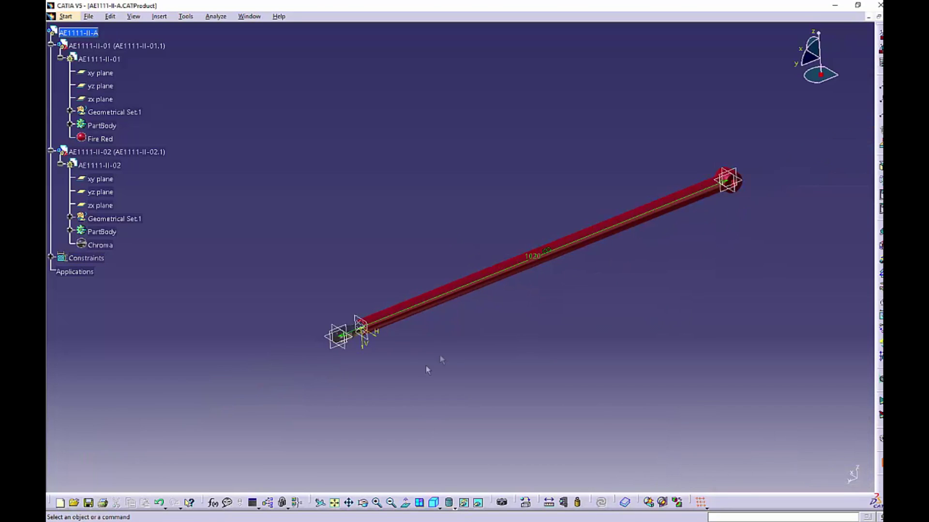
{"action": "middle_click_drag", "start_coordinate": [510, 255], "coordinate": [465, 275]}
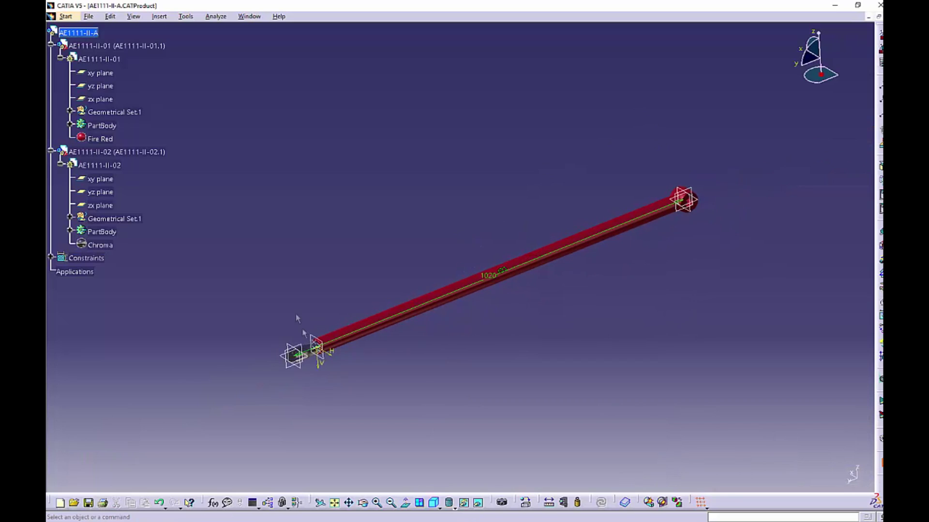
{"action": "left_click", "coordinate": [89, 16]}
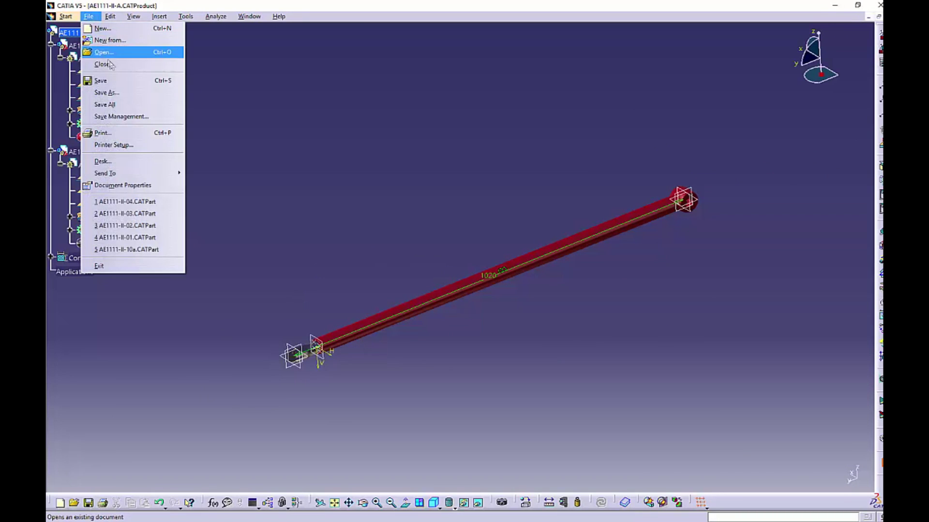
{"action": "left_click", "coordinate": [125, 92]}
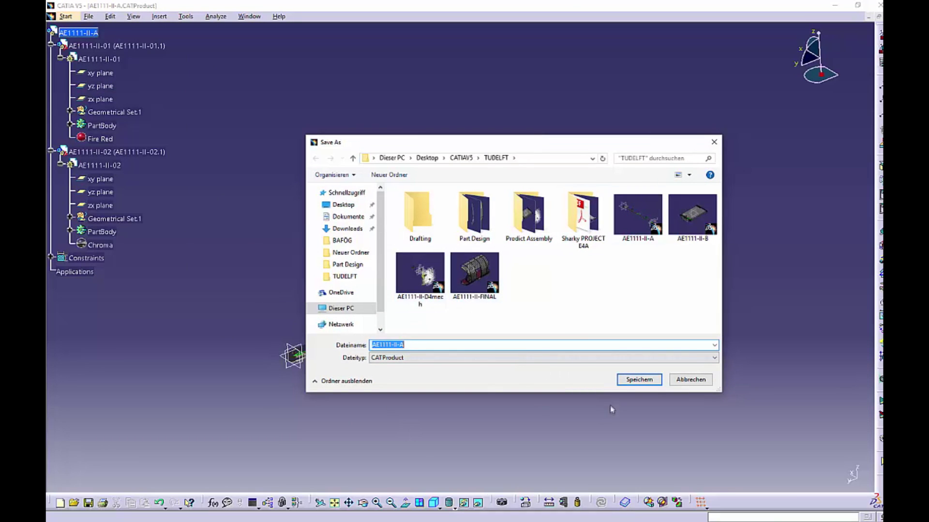
{"action": "left_click", "coordinate": [701, 377]}
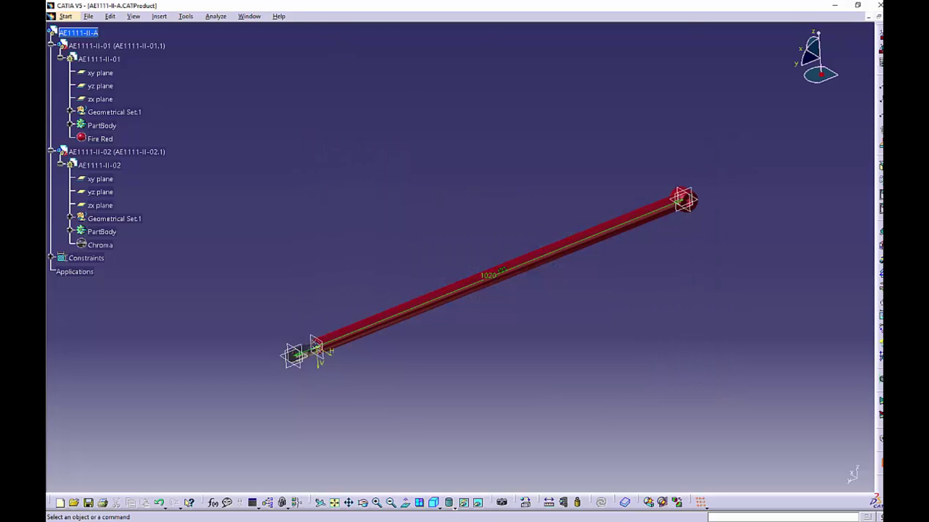
Step: Minimize the AE1111-II-A assembly window, tile the open part windows vertically and clear the selection in AE1111-II-02
{"action": "left_click", "coordinate": [878, 16]}
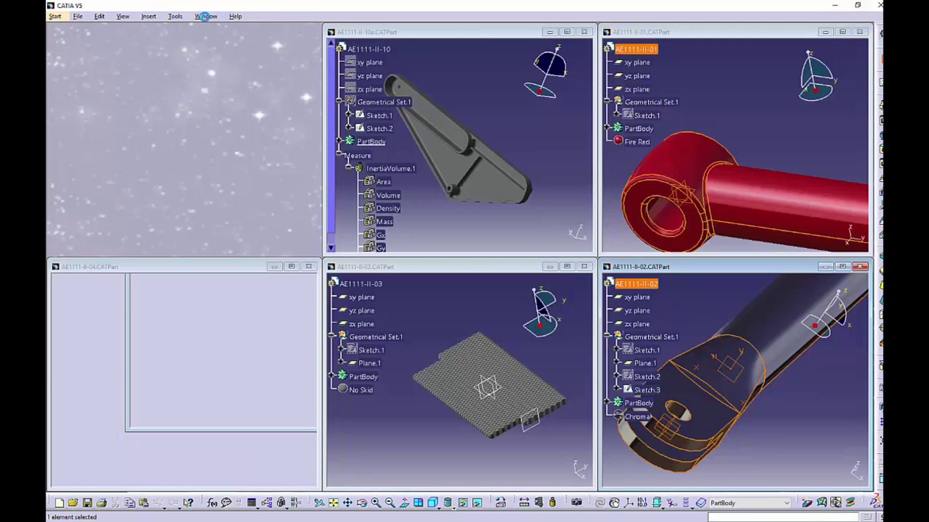
{"action": "left_click", "coordinate": [206, 16]}
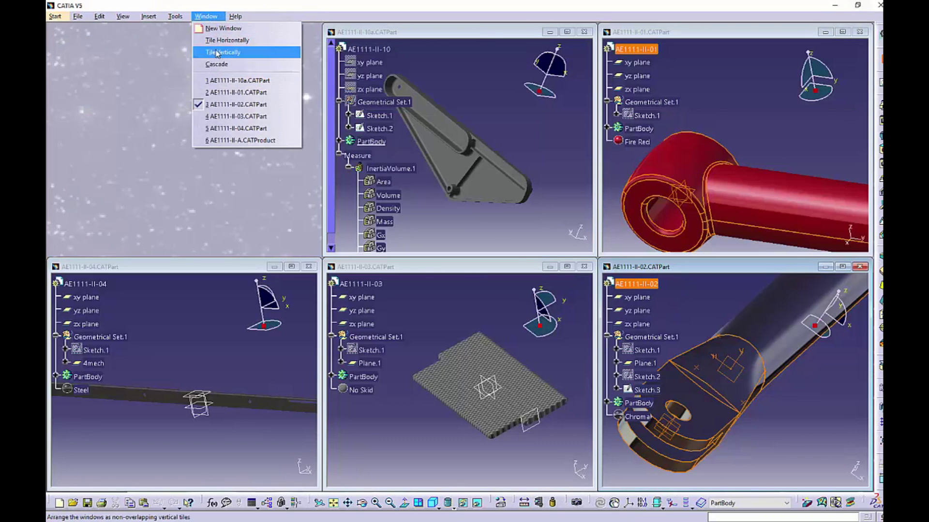
{"action": "left_click", "coordinate": [225, 52]}
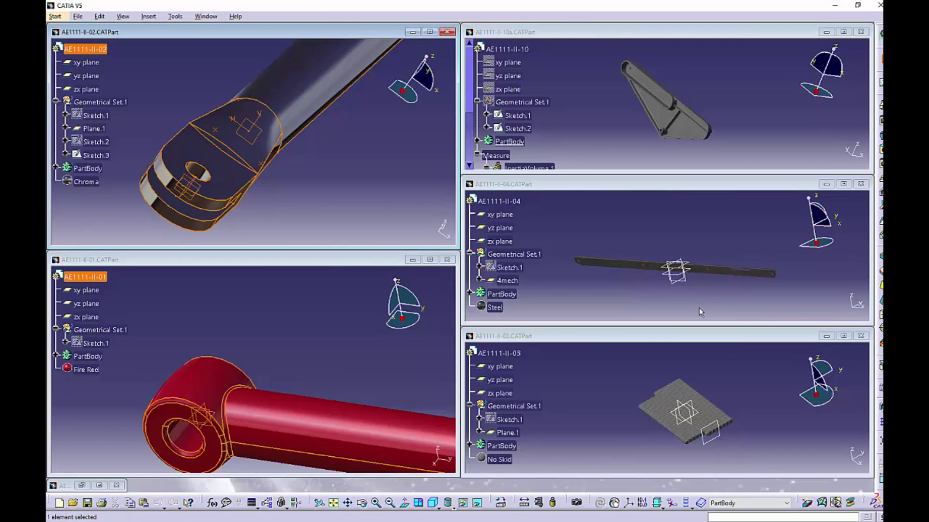
{"action": "left_click", "coordinate": [289, 186]}
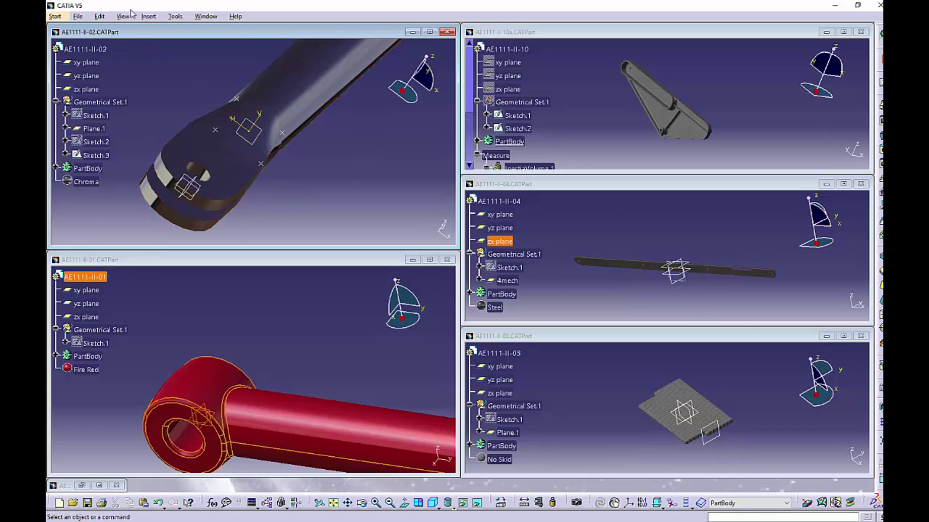
{"action": "left_click", "coordinate": [642, 223]}
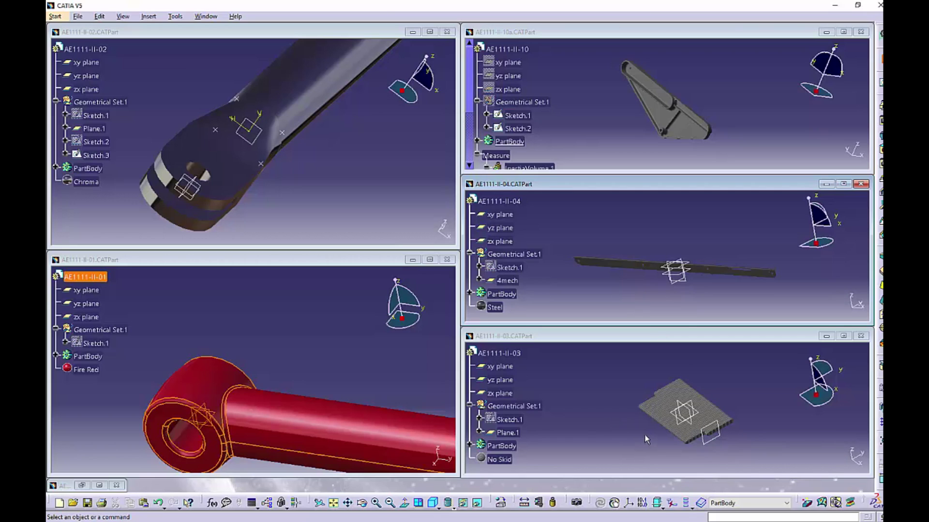
Step: Create a new product in the Assembly Design workbench and tile all open windows vertically
{"action": "left_click", "coordinate": [56, 17]}
{"action": "mouse_move", "coordinate": [111, 40]}
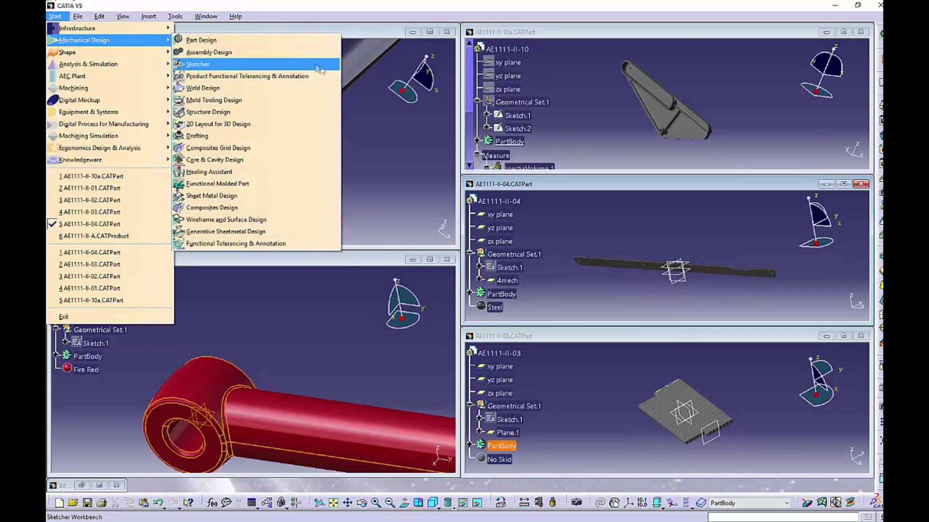
{"action": "left_click", "coordinate": [300, 52]}
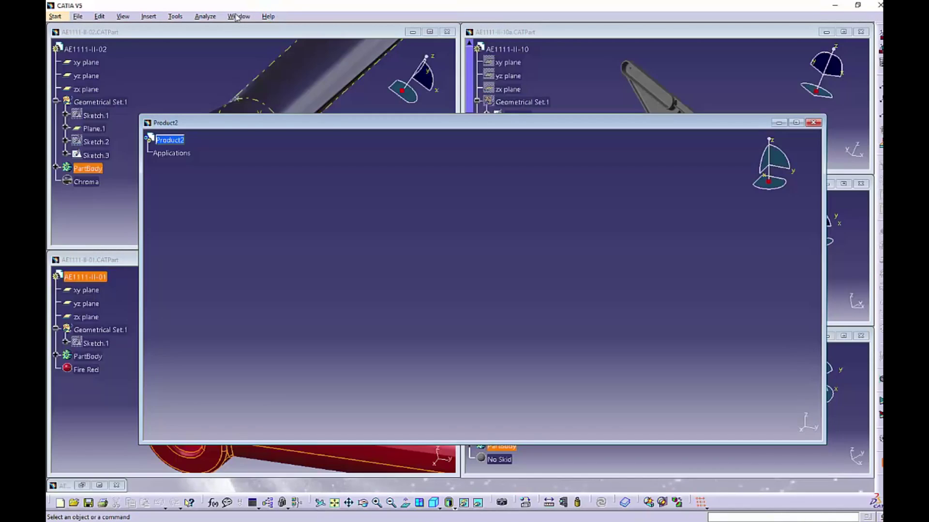
{"action": "left_click", "coordinate": [236, 16]}
{"action": "left_click", "coordinate": [261, 52]}
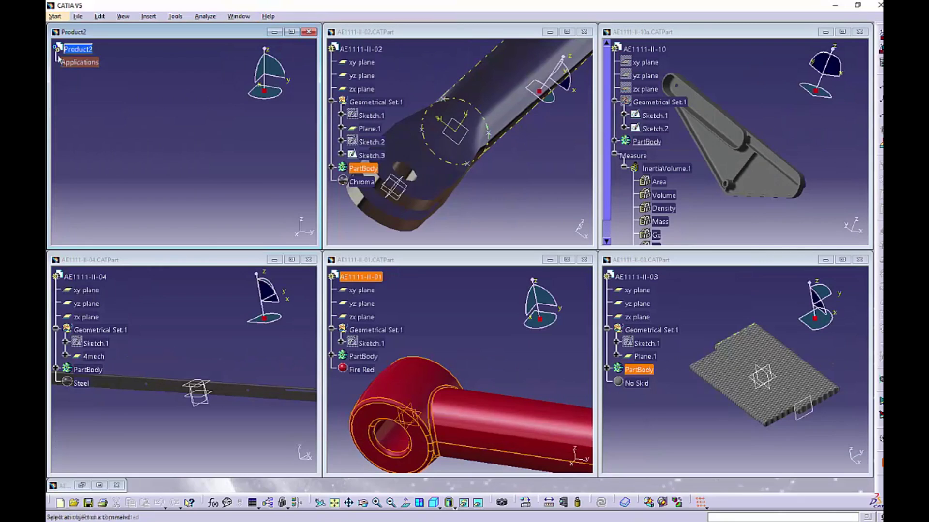
Step: Set the new product's part number to AE1111-II-B in its properties
{"action": "right_click", "coordinate": [69, 48]}
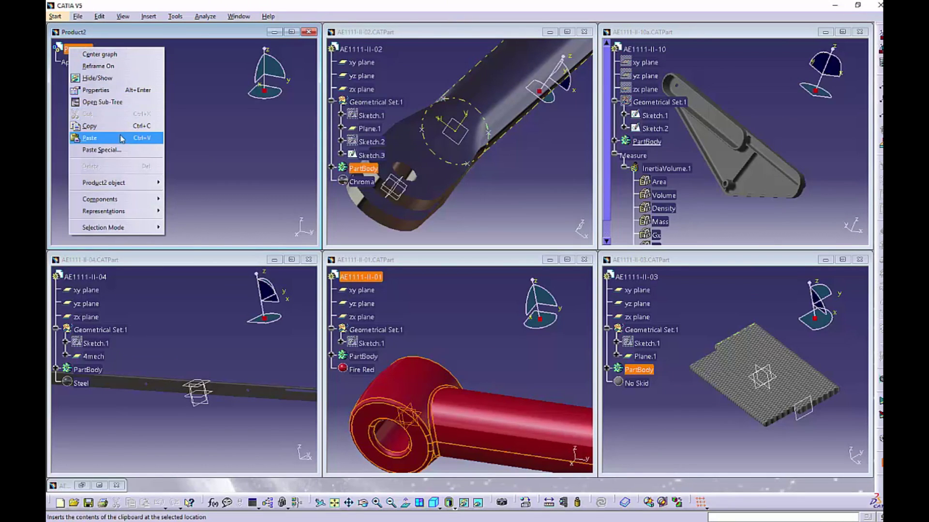
{"action": "left_click", "coordinate": [111, 90]}
{"action": "left_click", "coordinate": [659, 252]}
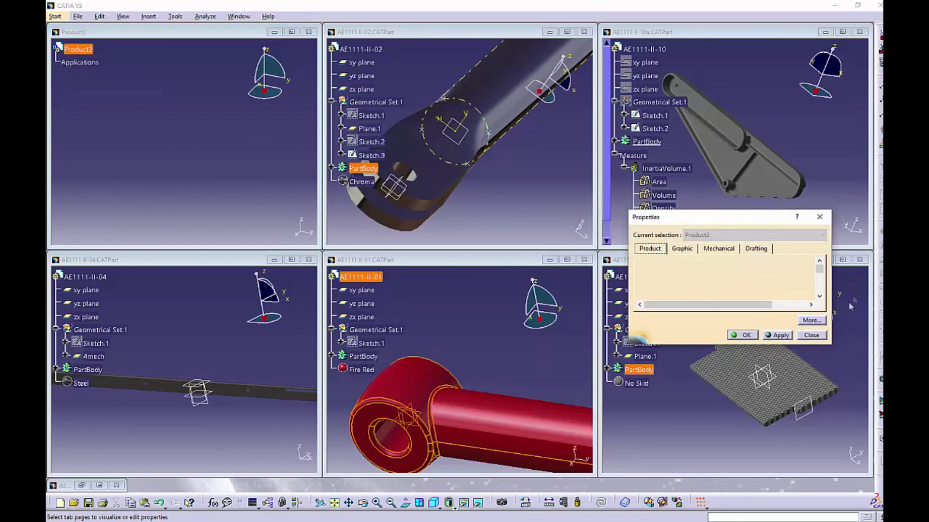
{"action": "left_click", "coordinate": [820, 296]}
{"action": "left_click", "coordinate": [725, 289]}
{"action": "left_click_drag", "start_coordinate": [711, 287], "coordinate": [629, 276]}
{"action": "type", "text": "AE1111-II-B"}
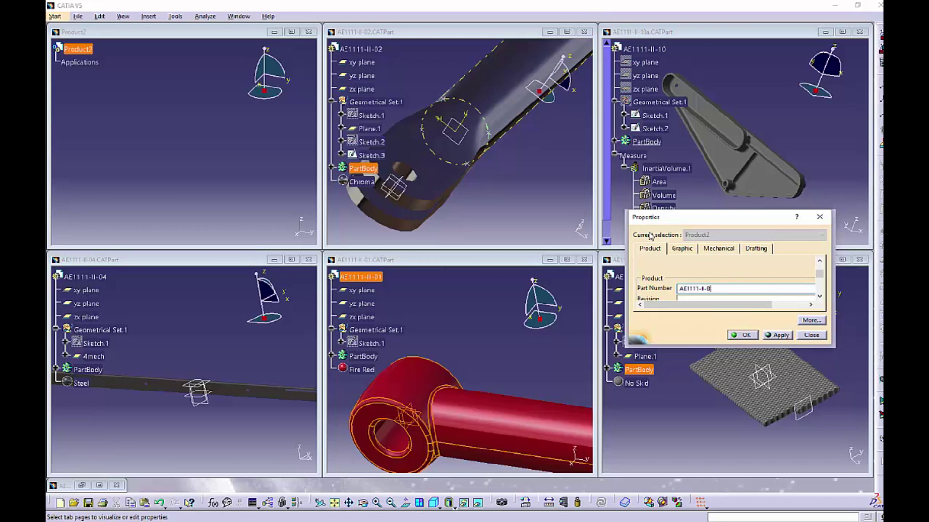
{"action": "left_click", "coordinate": [776, 333]}
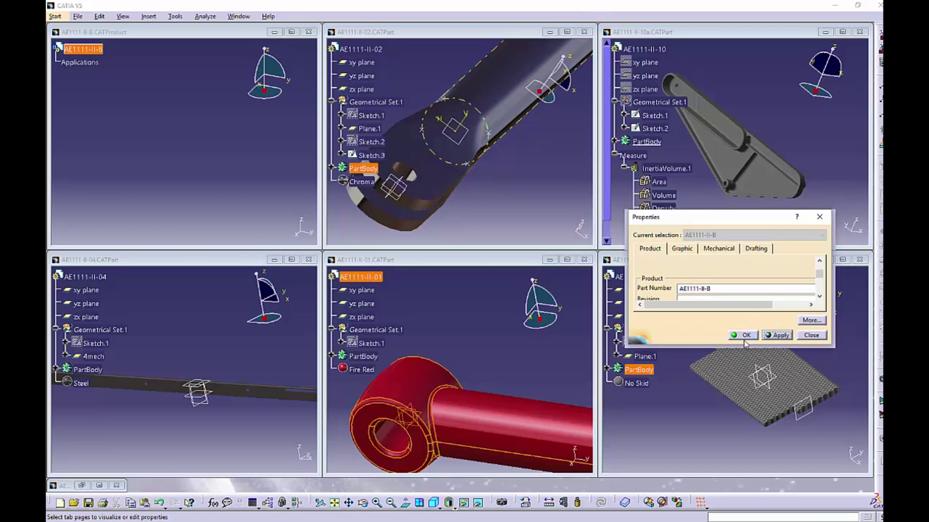
{"action": "left_click", "coordinate": [741, 335]}
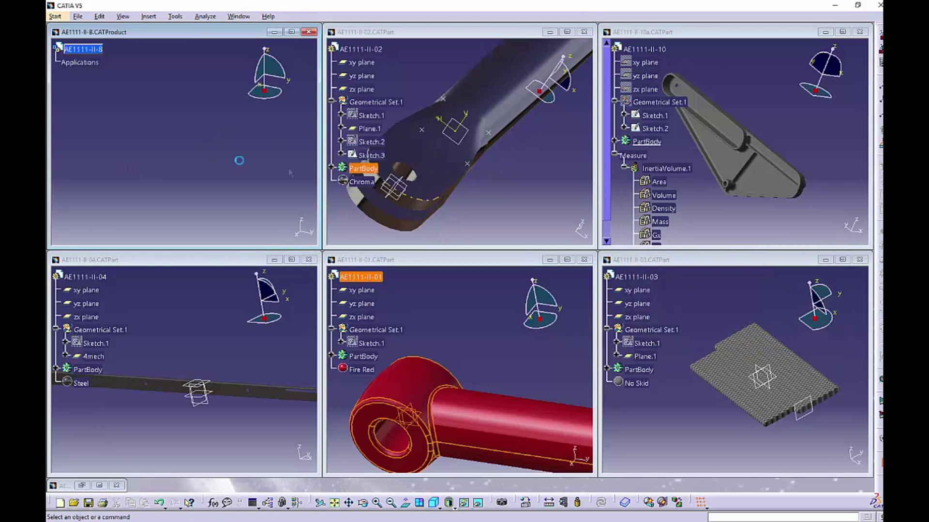
Step: Copy parts AE1111-II-03 and AE1111-II-10 from their open windows into assembly AE1111-II-B
{"action": "left_click", "coordinate": [651, 282]}
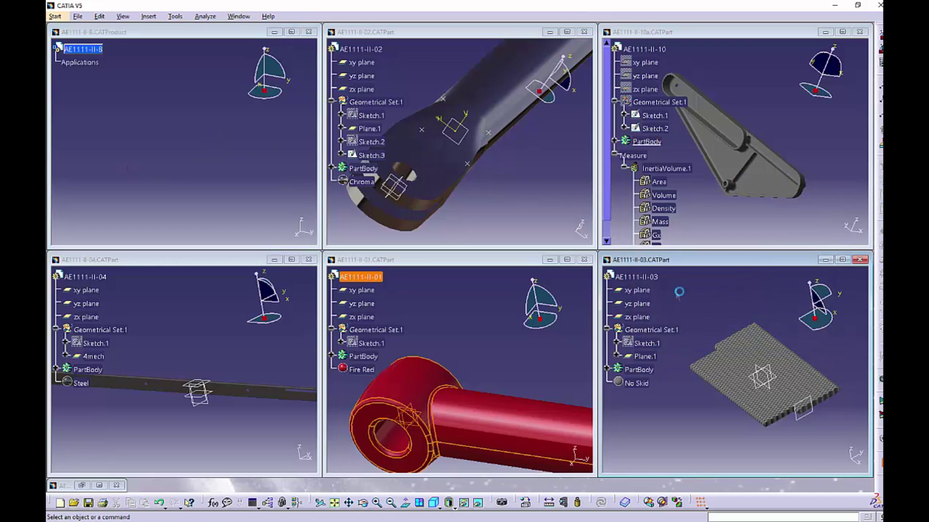
{"action": "left_click", "coordinate": [740, 358]}
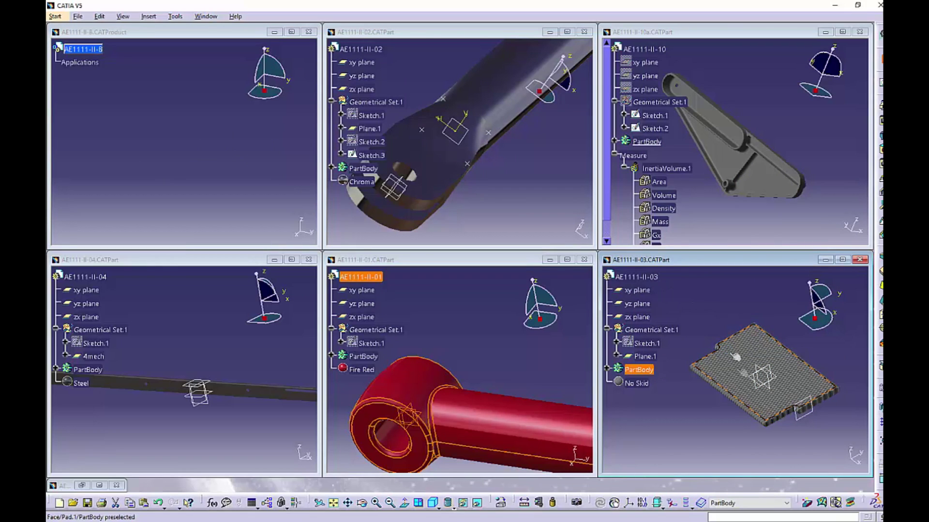
{"action": "left_click", "coordinate": [643, 278]}
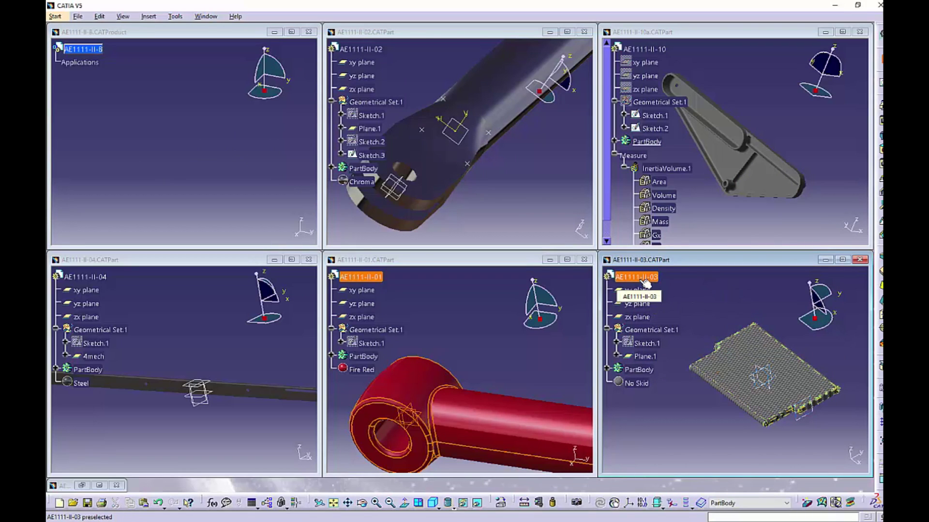
{"action": "left_click", "coordinate": [85, 49]}
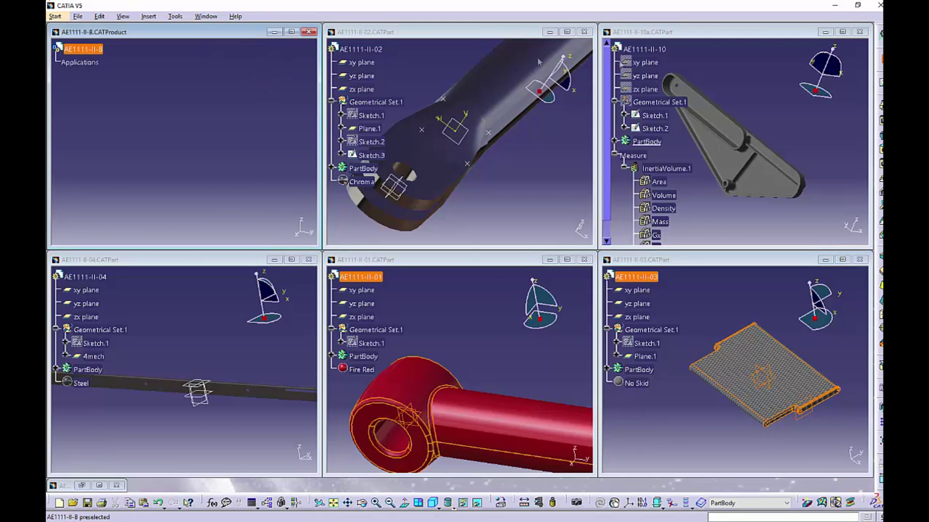
{"action": "left_click", "coordinate": [770, 76]}
{"action": "mouse_move", "coordinate": [658, 49]}
{"action": "left_mouse_down"}
{"action": "mouse_move", "coordinate": [286, 58]}
{"action": "mouse_move", "coordinate": [102, 50]}
{"action": "left_mouse_up"}
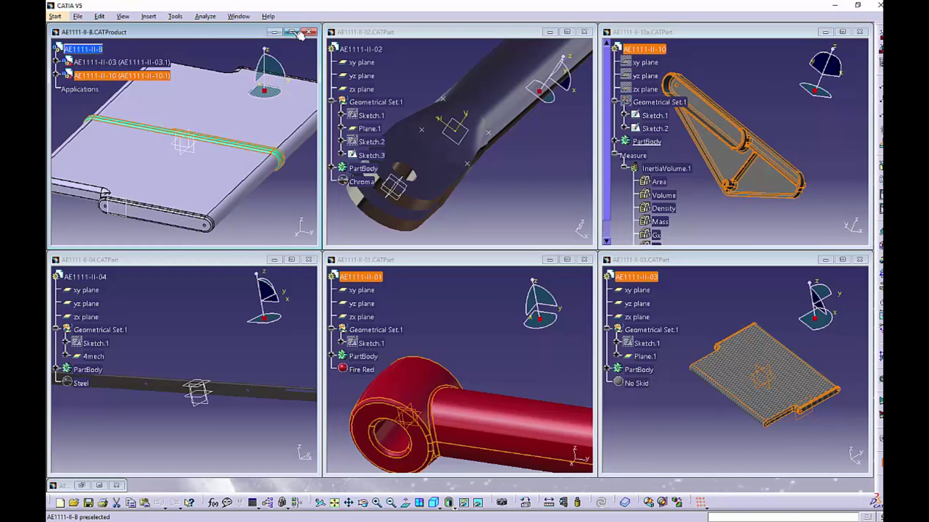
Step: Maximize the AE1111-II-B window and use the compass to move AE1111-II-10 out of the plate, beyond its notched side edge
{"action": "middle_click_drag", "start_coordinate": [850, 235], "coordinate": [510, 301]}
{"action": "middle_click_drag", "start_coordinate": [458, 212], "coordinate": [416, 278]}
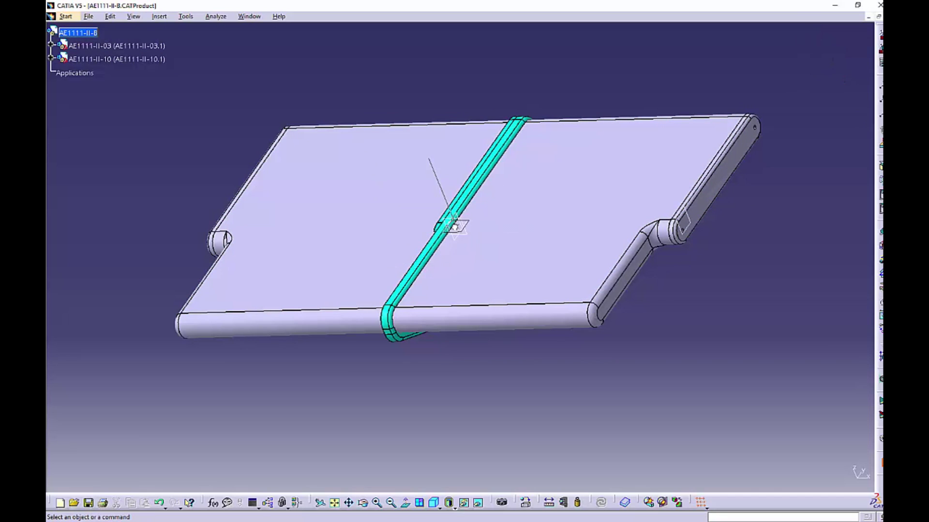
{"action": "left_click", "coordinate": [454, 227]}
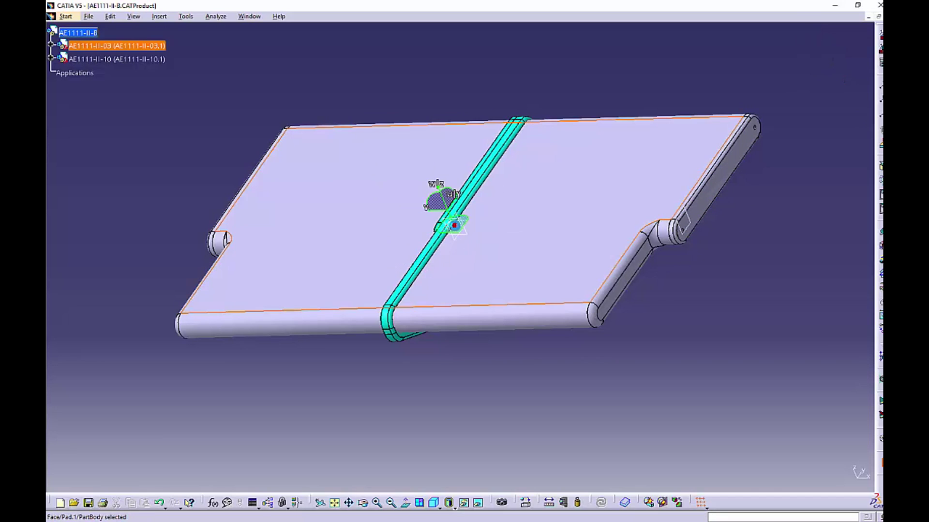
{"action": "left_click", "coordinate": [131, 60]}
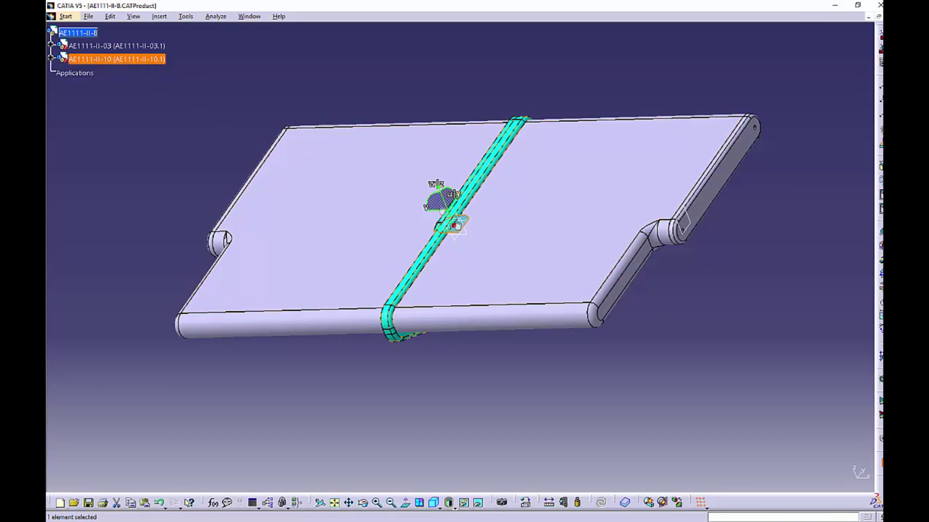
{"action": "left_click_drag", "start_coordinate": [437, 215], "coordinate": [726, 208]}
{"action": "left_click", "coordinate": [661, 320]}
{"action": "middle_click_drag", "start_coordinate": [661, 319], "coordinate": [640, 310]}
{"action": "middle_click_drag", "start_coordinate": [728, 365], "coordinate": [676, 304]}
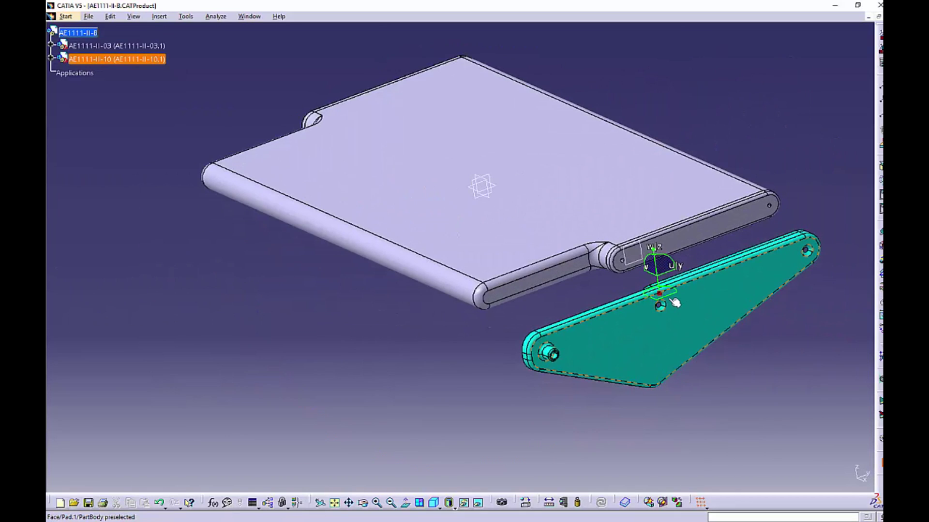
{"action": "left_click_drag", "start_coordinate": [716, 286], "coordinate": [841, 226]}
Step: Add a coincidence constraint between the plate's end-face hole beside the notch and the middle hole of AE1111-II-10
{"action": "middle_click_drag", "start_coordinate": [693, 373], "coordinate": [497, 222]}
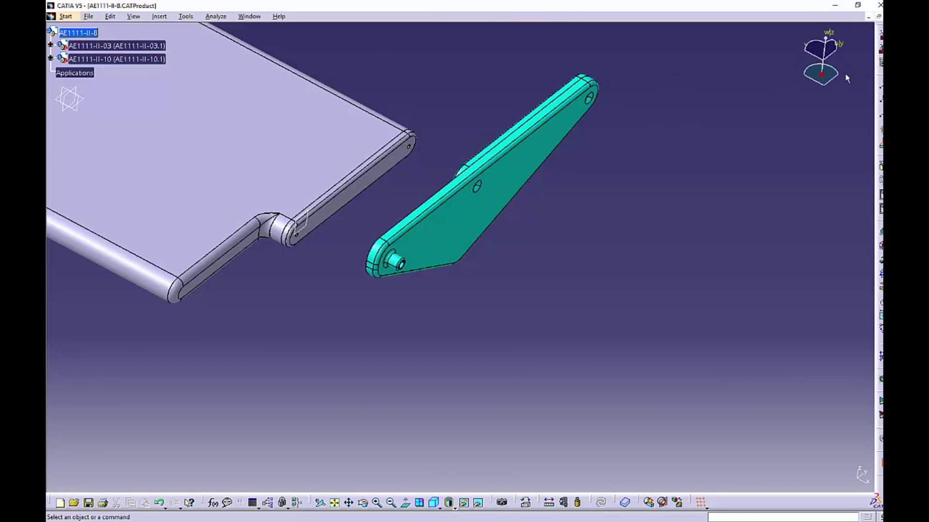
{"action": "middle_click_drag", "start_coordinate": [441, 341], "coordinate": [619, 326]}
{"action": "middle_click_drag", "start_coordinate": [619, 326], "coordinate": [556, 376]}
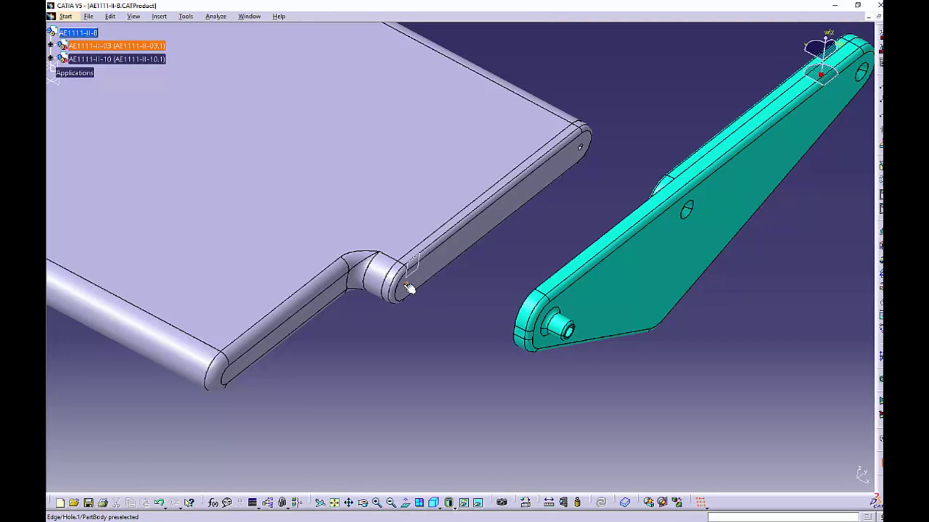
{"action": "middle_click_drag", "start_coordinate": [692, 223], "coordinate": [462, 303]}
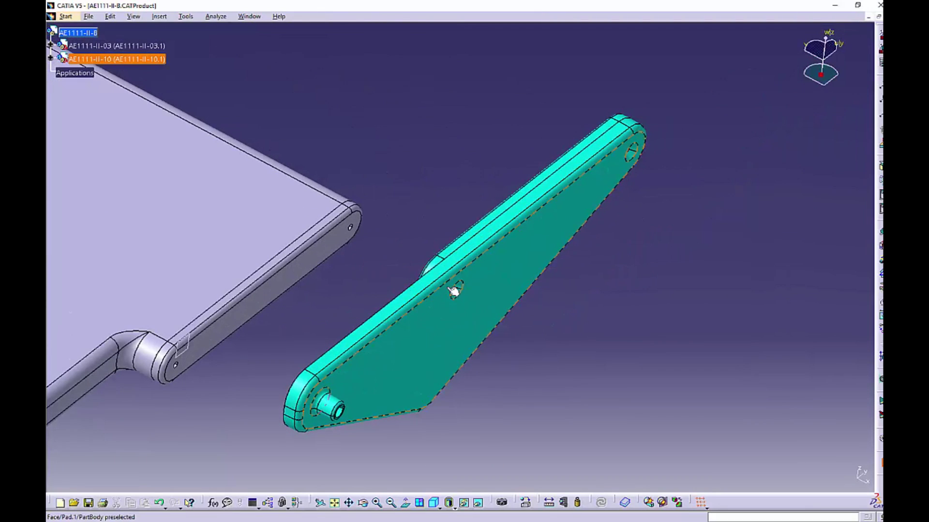
{"action": "middle_click_drag", "start_coordinate": [183, 374], "coordinate": [284, 289]}
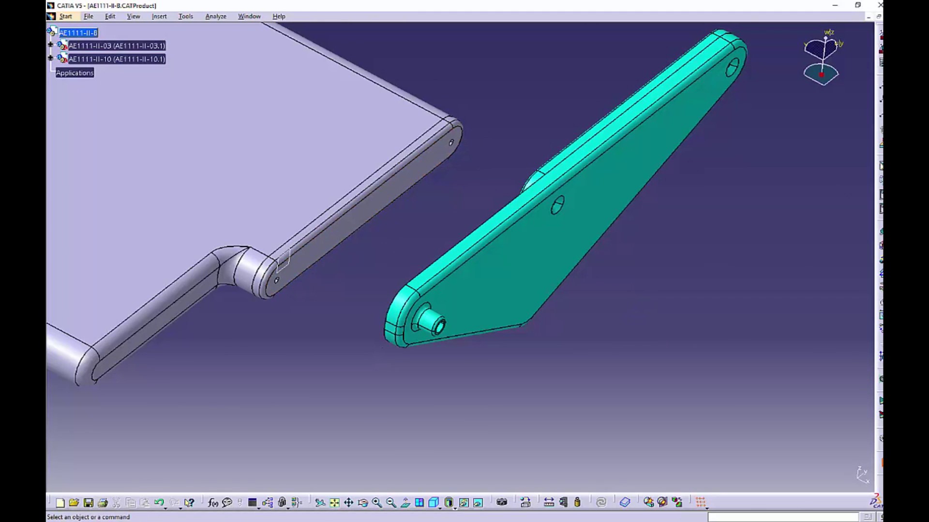
{"action": "middle_click_drag", "start_coordinate": [294, 322], "coordinate": [440, 325]}
{"action": "left_click", "coordinate": [424, 303]}
{"action": "middle_click_drag", "start_coordinate": [608, 288], "coordinate": [467, 212]}
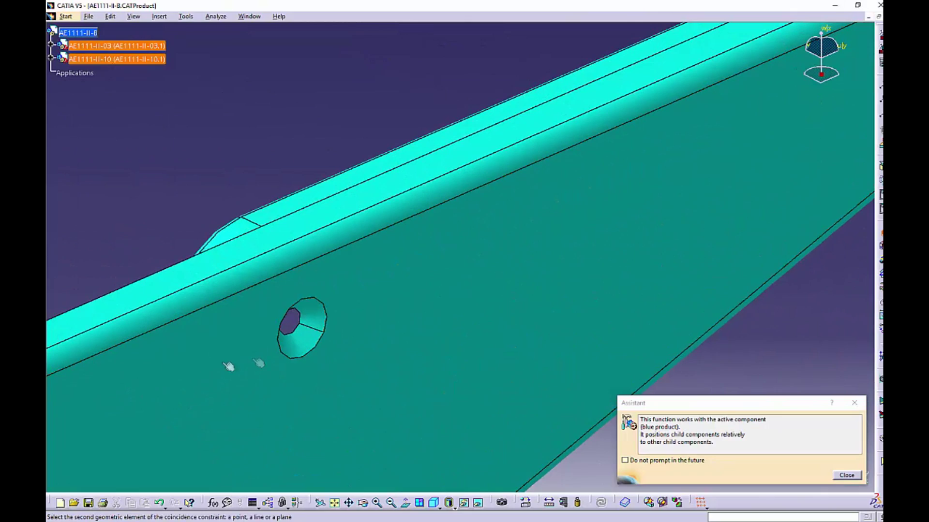
{"action": "left_click", "coordinate": [296, 334]}
Step: Add a coincidence constraint between the plate's far end-face hole and the end hole of AE1111-II-10, and update the assembly
{"action": "middle_click_drag", "start_coordinate": [87, 304], "coordinate": [65, 305]}
{"action": "middle_click_drag", "start_coordinate": [341, 312], "coordinate": [377, 382]}
{"action": "middle_click_drag", "start_coordinate": [377, 382], "coordinate": [469, 390]}
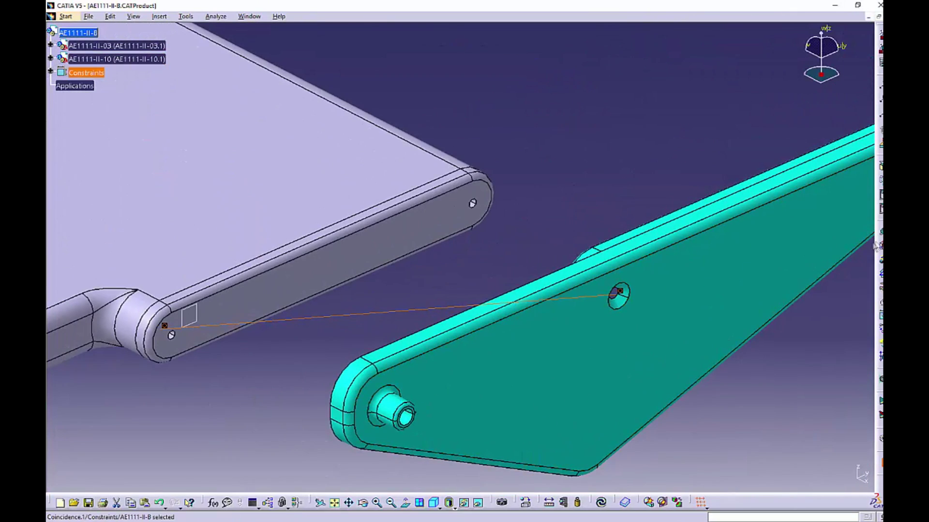
{"action": "middle_click_drag", "start_coordinate": [501, 226], "coordinate": [526, 199]}
{"action": "middle_click_drag", "start_coordinate": [294, 433], "coordinate": [448, 286]}
{"action": "left_click", "coordinate": [422, 253]}
{"action": "scroll", "coordinate": [447, 249], "scroll_direction": "up", "scroll_amount": 1}
{"action": "middle_click_drag", "start_coordinate": [601, 259], "coordinate": [435, 251]}
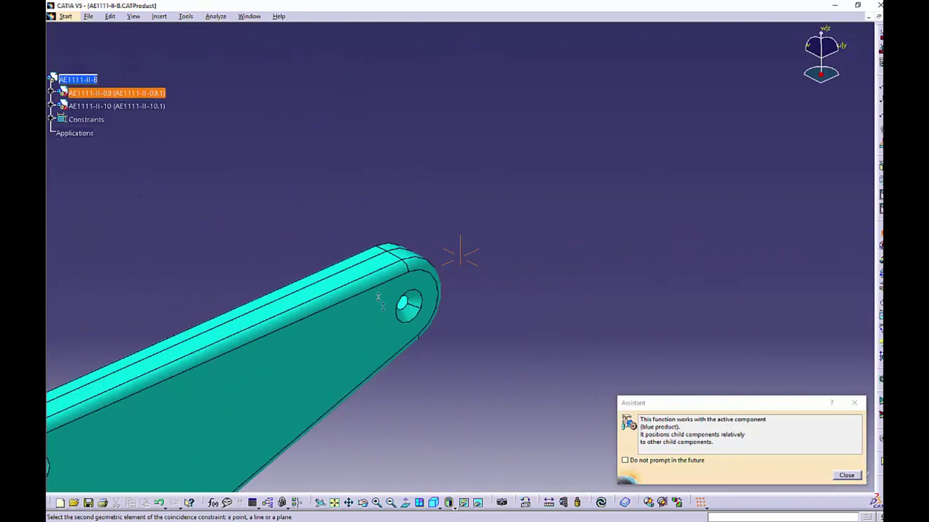
{"action": "middle_click_drag", "start_coordinate": [408, 306], "coordinate": [455, 263]}
{"action": "left_click", "coordinate": [461, 285]}
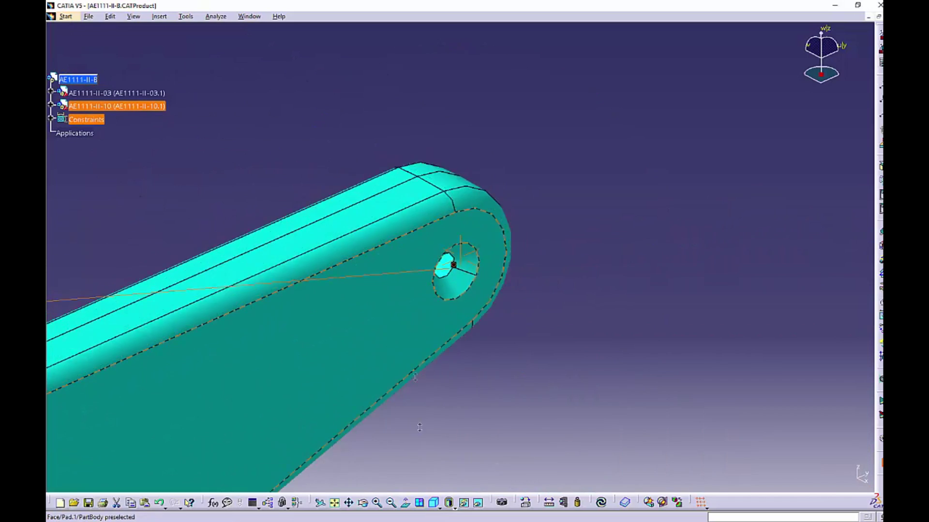
{"action": "middle_click_drag", "start_coordinate": [479, 295], "coordinate": [723, 347]}
{"action": "left_click", "coordinate": [601, 503]}
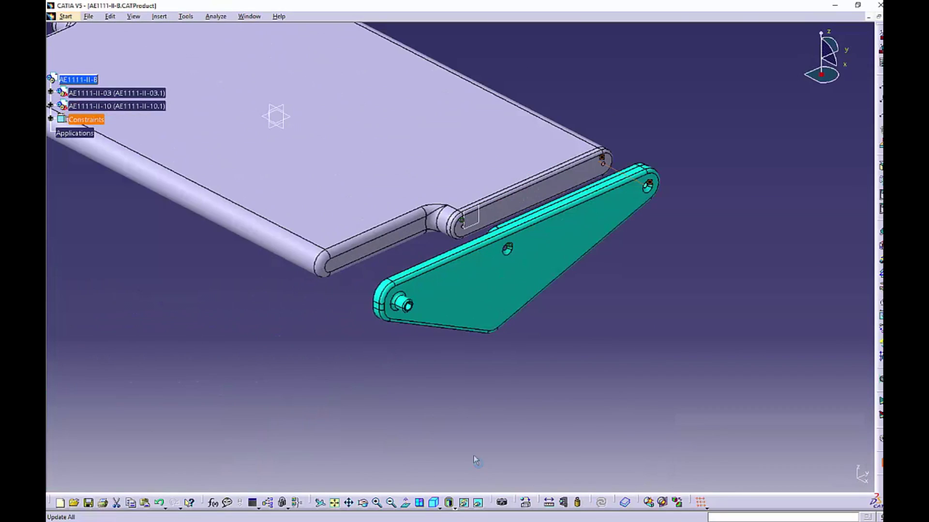
Step: Add a contact constraint between the pocket face of AE1111-II-10 and the adjoining end face of AE1111-II-03, and update the assembly
{"action": "middle_click_drag", "start_coordinate": [479, 386], "coordinate": [311, 219]}
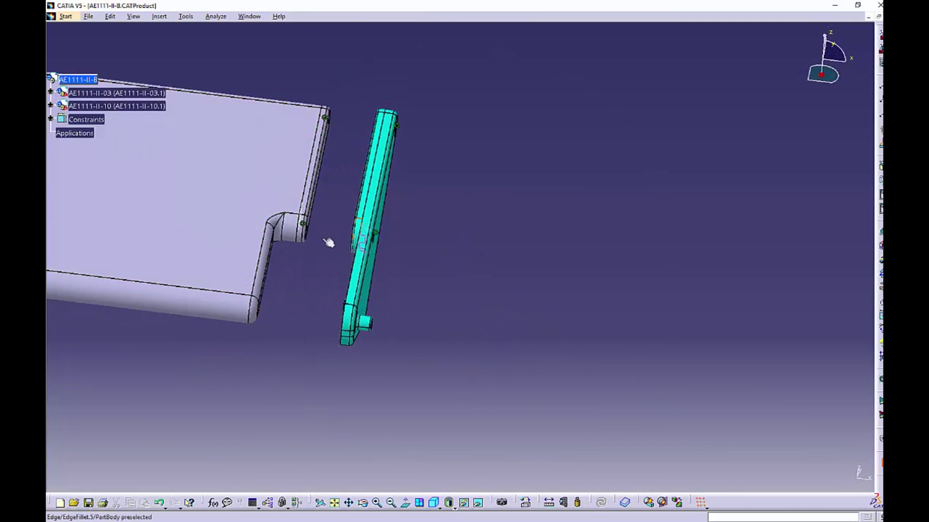
{"action": "middle_click", "coordinate": [316, 163]}
{"action": "middle_click_drag", "start_coordinate": [377, 314], "coordinate": [641, 369]}
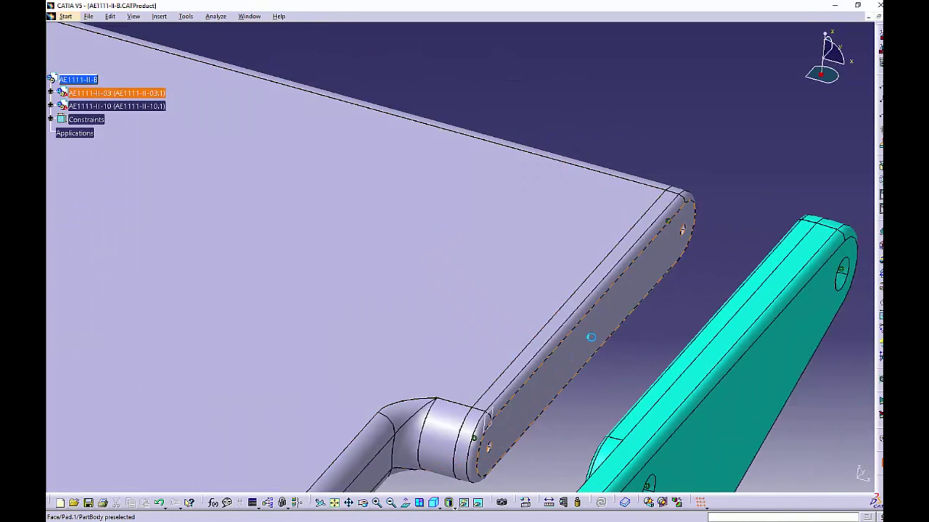
{"action": "middle_click_drag", "start_coordinate": [551, 376], "coordinate": [498, 316]}
{"action": "middle_click_drag", "start_coordinate": [356, 310], "coordinate": [522, 271]}
{"action": "middle_click_drag", "start_coordinate": [307, 312], "coordinate": [810, 325]}
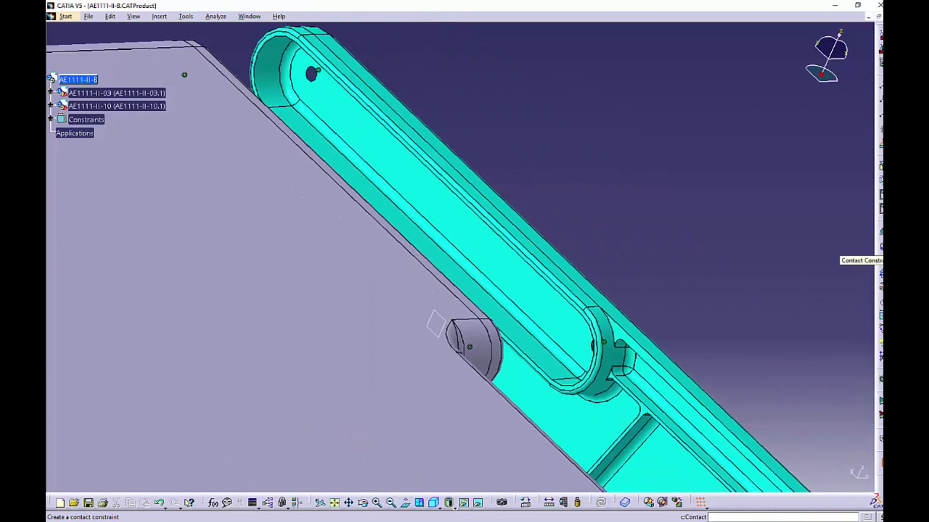
{"action": "left_click", "coordinate": [881, 247]}
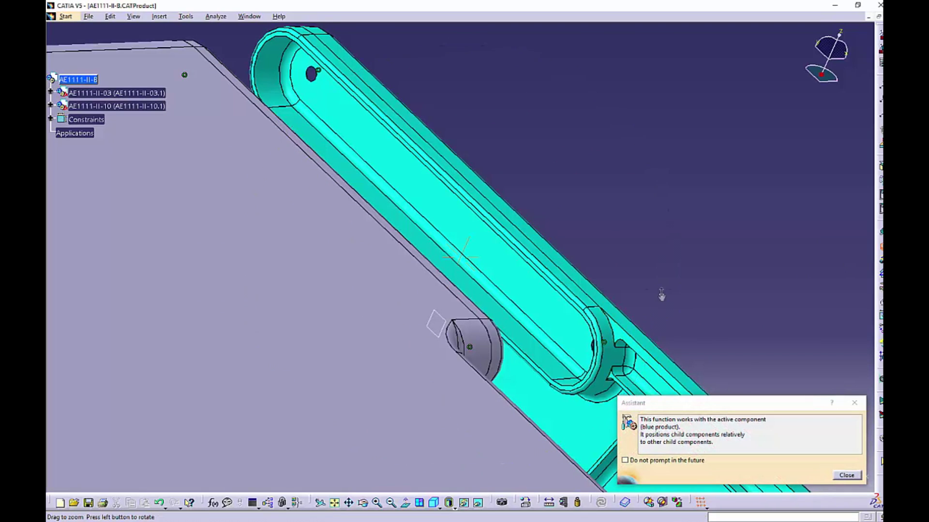
{"action": "middle_click_drag", "start_coordinate": [661, 295], "coordinate": [510, 292]}
{"action": "middle_click_drag", "start_coordinate": [611, 274], "coordinate": [518, 311]}
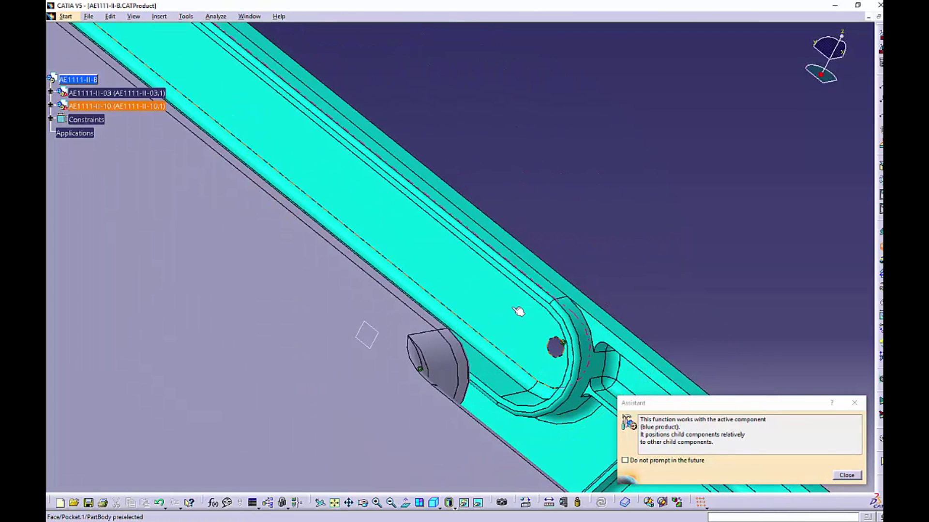
{"action": "left_click", "coordinate": [512, 308]}
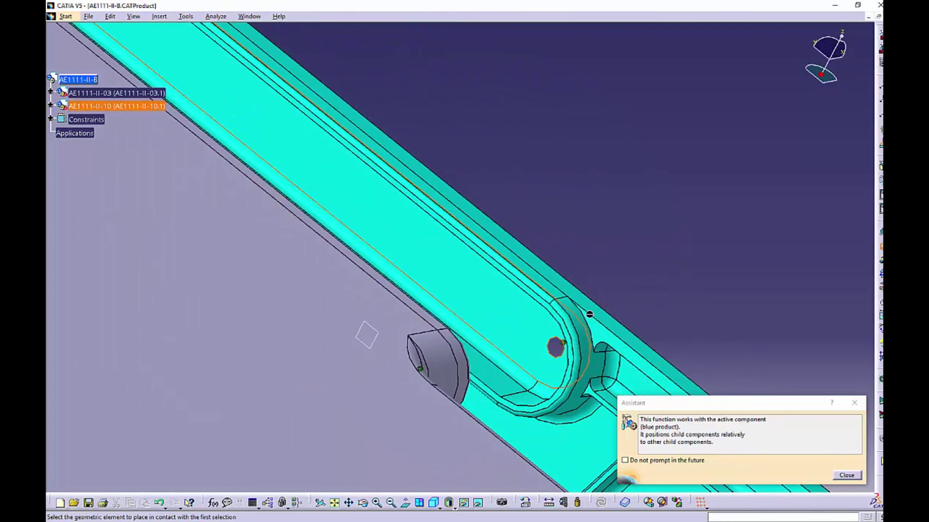
{"action": "middle_click_drag", "start_coordinate": [617, 299], "coordinate": [479, 213]}
{"action": "left_click", "coordinate": [475, 212]}
{"action": "left_click", "coordinate": [602, 503]}
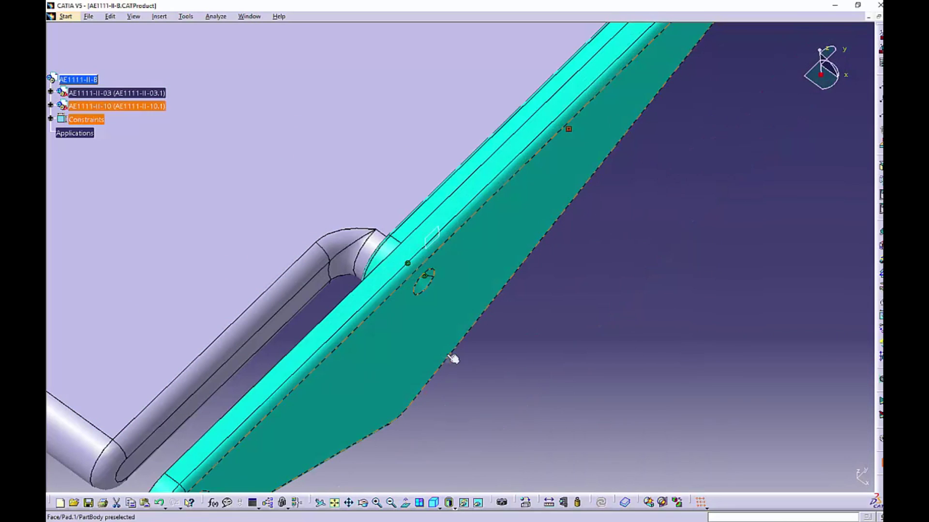
Step: Mirror AE1111-II-10 as a new component about the yz plane of AE1111-II-03 with an assembly symmetry
{"action": "middle_click_drag", "start_coordinate": [356, 382], "coordinate": [646, 310]}
{"action": "middle_click_drag", "start_coordinate": [455, 284], "coordinate": [507, 290]}
{"action": "middle_click_drag", "start_coordinate": [513, 309], "coordinate": [810, 305]}
{"action": "middle_click_drag", "start_coordinate": [631, 433], "coordinate": [728, 307]}
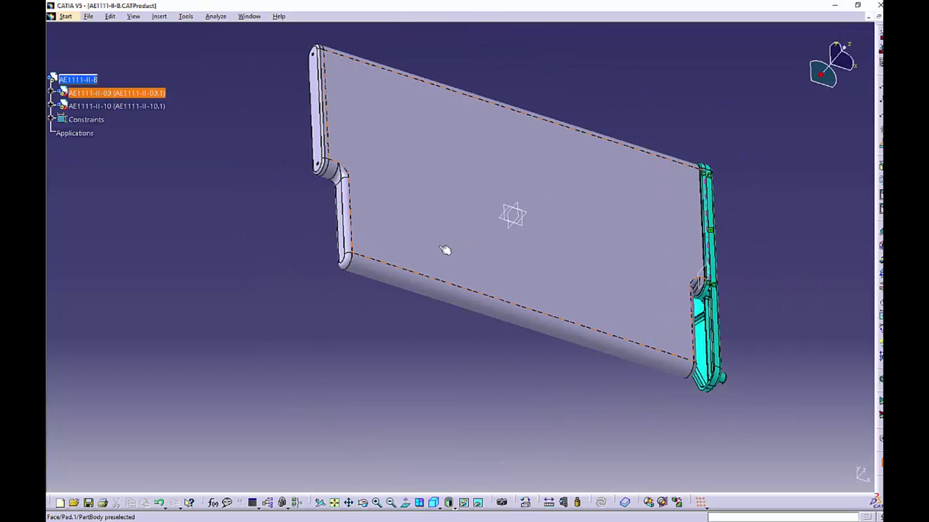
{"action": "middle_click_drag", "start_coordinate": [499, 286], "coordinate": [504, 353]}
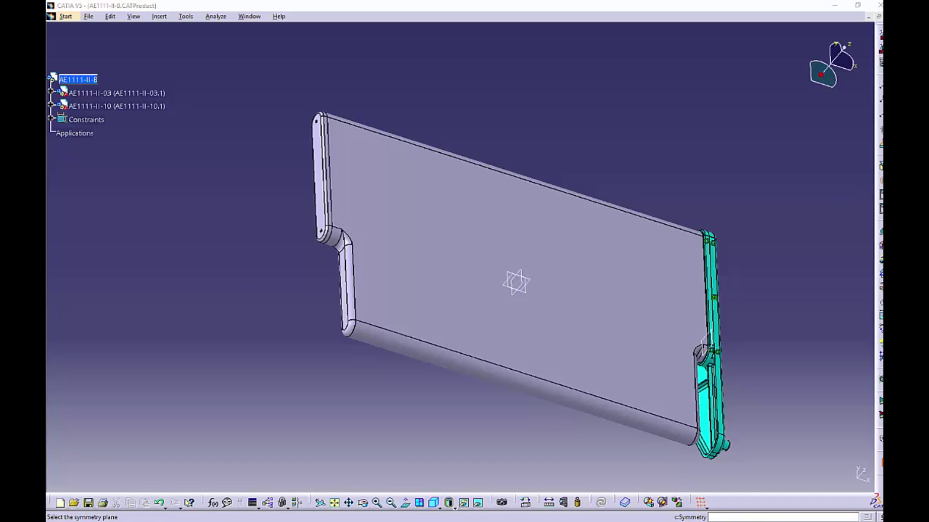
{"action": "middle_click_drag", "start_coordinate": [515, 281], "coordinate": [506, 323]}
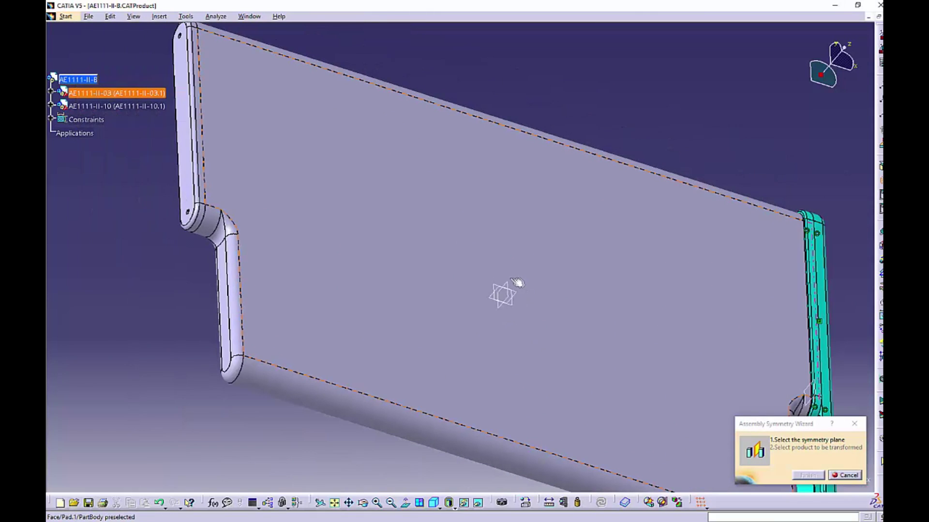
{"action": "left_click", "coordinate": [51, 91]}
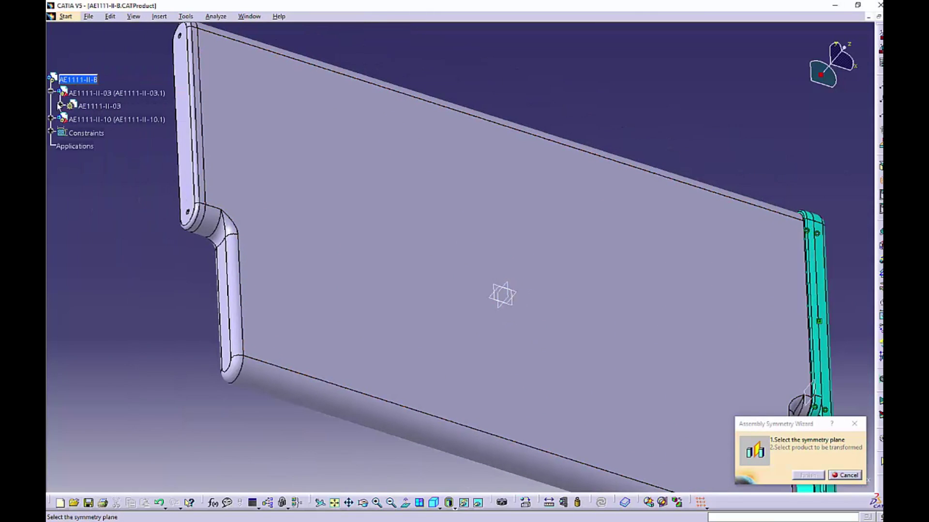
{"action": "left_click", "coordinate": [59, 105]}
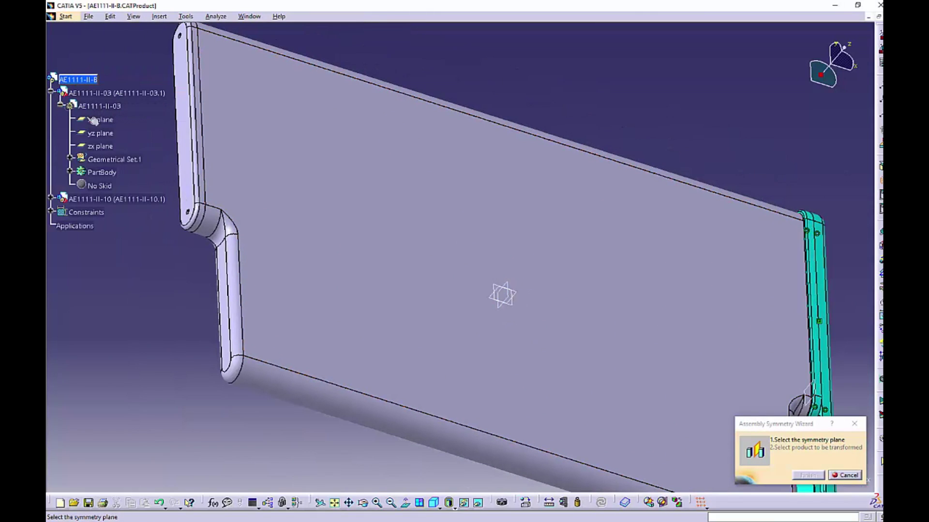
{"action": "left_click", "coordinate": [512, 289]}
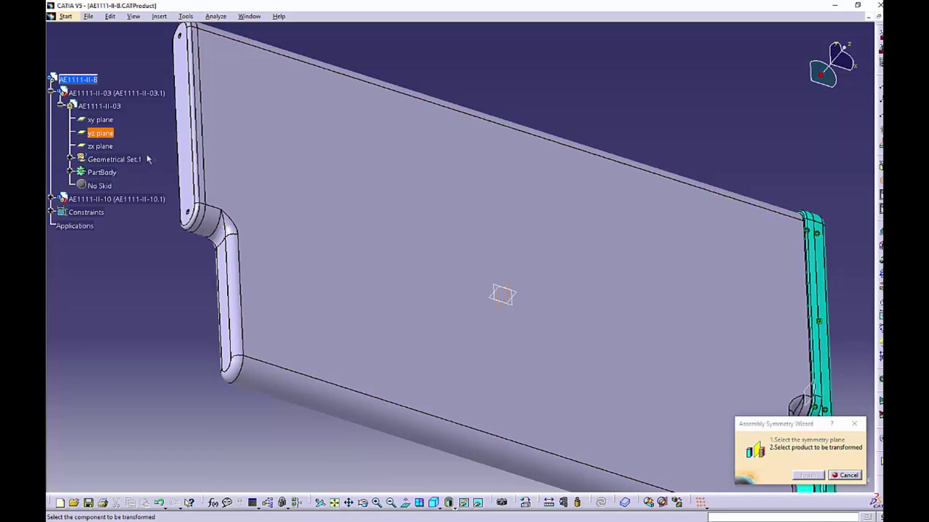
{"action": "left_click", "coordinate": [89, 203]}
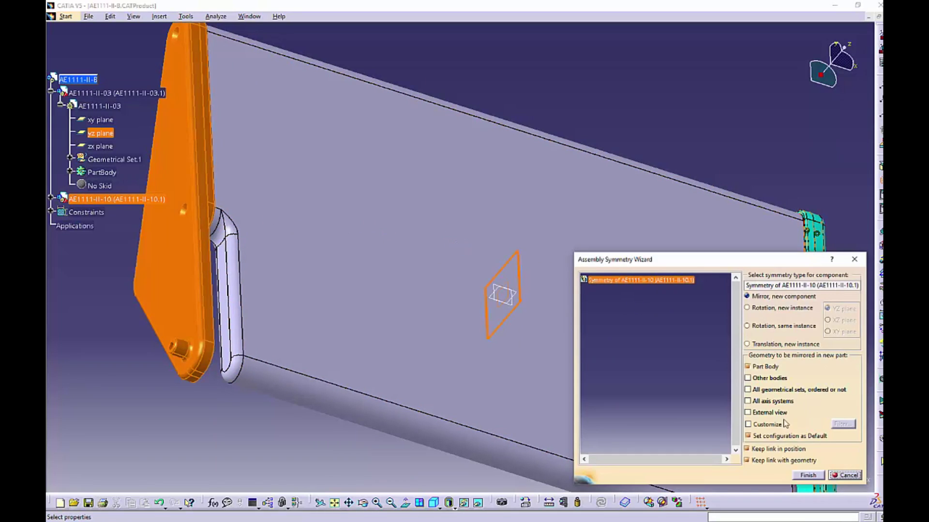
{"action": "left_click", "coordinate": [808, 475]}
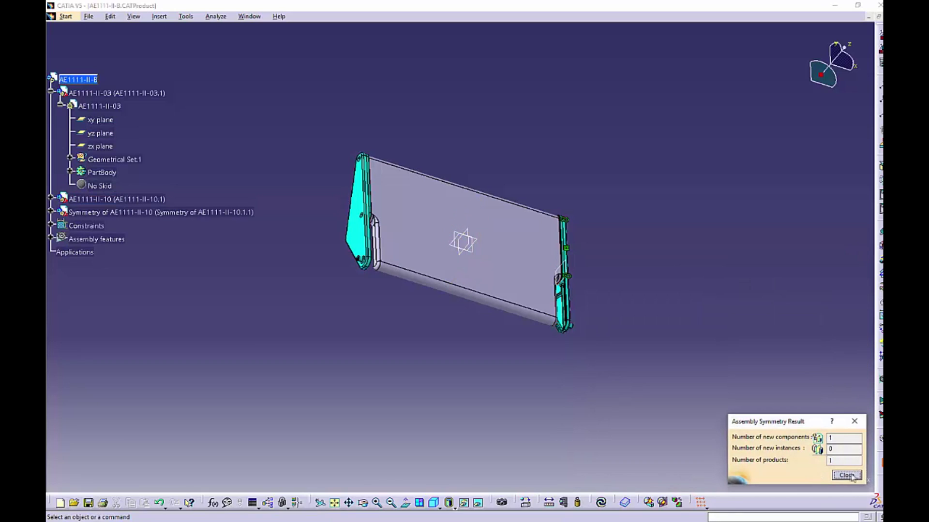
{"action": "left_click", "coordinate": [846, 476]}
Step: Switch the assembly display to Shading with Material
{"action": "middle_click_drag", "start_coordinate": [732, 306], "coordinate": [470, 313]}
{"action": "middle_click_drag", "start_coordinate": [346, 319], "coordinate": [314, 298]}
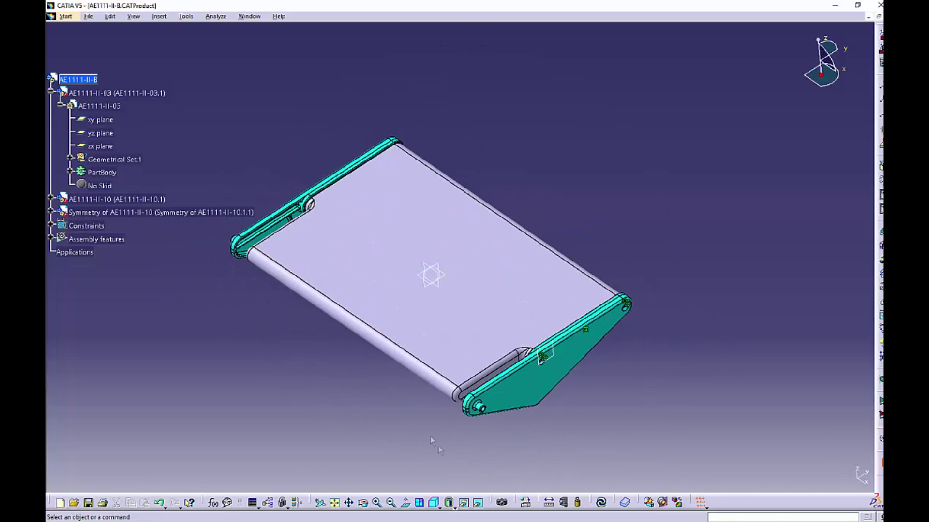
{"action": "left_click", "coordinate": [454, 507]}
{"action": "left_click", "coordinate": [460, 487]}
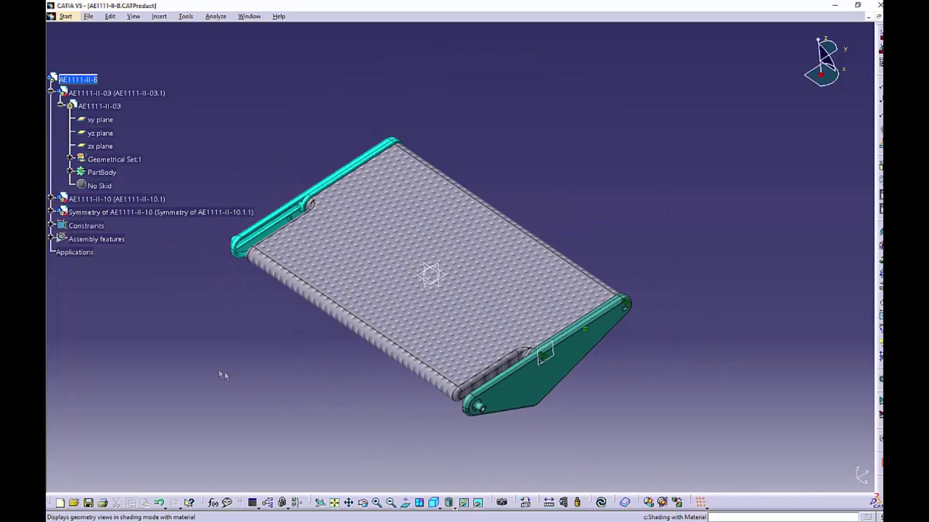
{"action": "mouse_move", "coordinate": [419, 412]}
{"action": "middle_mouse_down"}
{"action": "mouse_move", "coordinate": [430, 427]}
{"action": "mouse_move", "coordinate": [423, 417]}
{"action": "middle_mouse_up"}
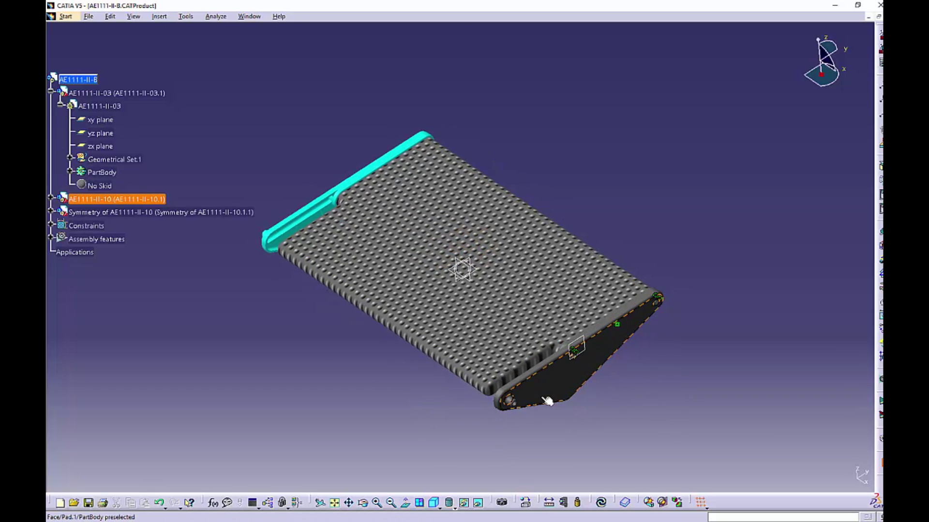
{"action": "middle_click_drag", "start_coordinate": [512, 405], "coordinate": [783, 411]}
{"action": "middle_click_drag", "start_coordinate": [484, 377], "coordinate": [305, 324]}
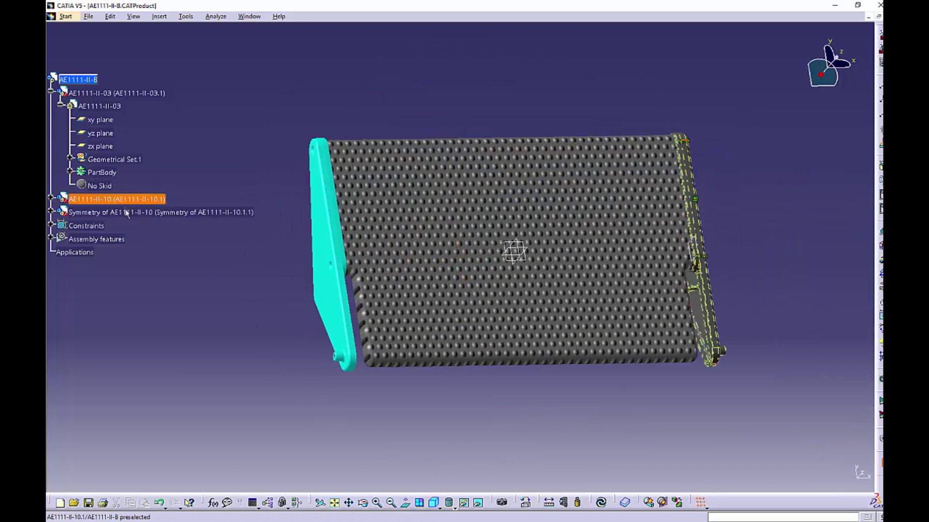
Step: Apply the Plastic material from the default material catalog to the mirrored copy of AE1111-II-10
{"action": "left_click", "coordinate": [51, 93]}
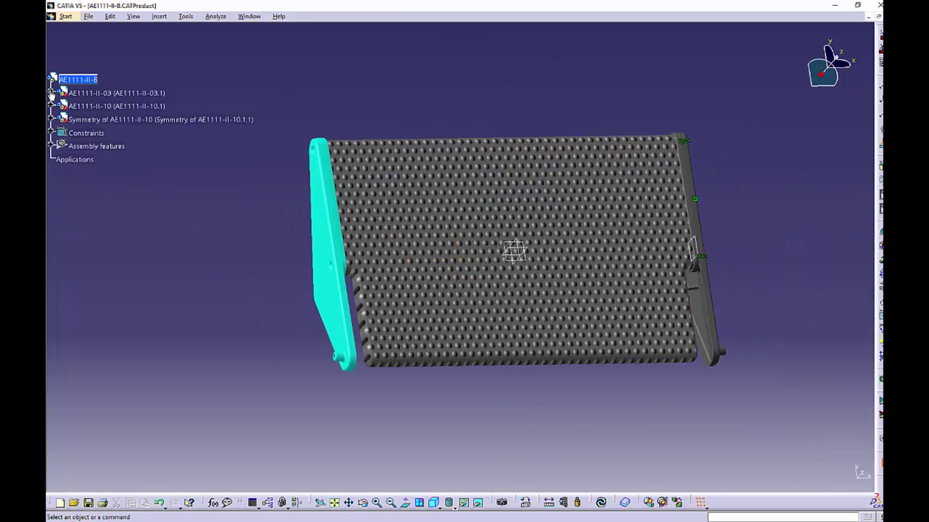
{"action": "left_click", "coordinate": [96, 119]}
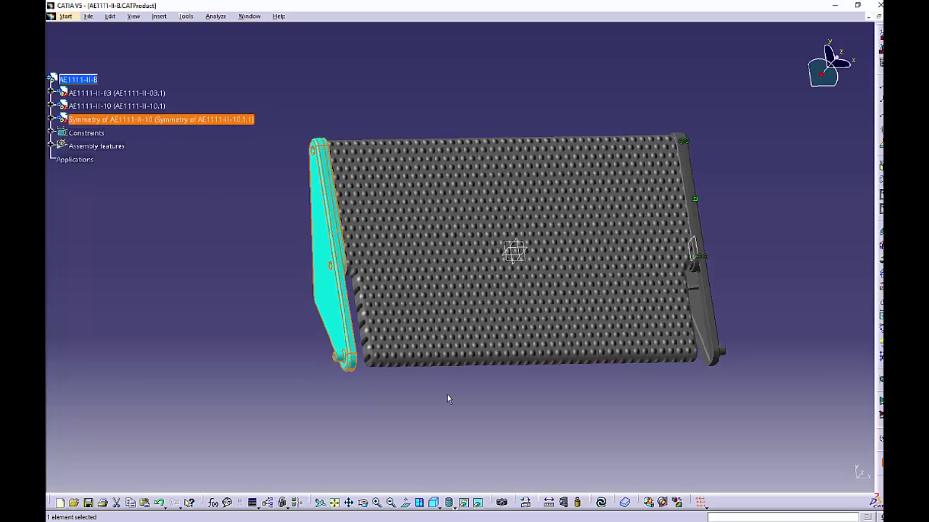
{"action": "left_click", "coordinate": [526, 503]}
{"action": "left_click", "coordinate": [474, 191]}
{"action": "left_click", "coordinate": [594, 343]}
{"action": "scroll", "coordinate": [595, 345], "scroll_direction": "down", "scroll_amount": 1}
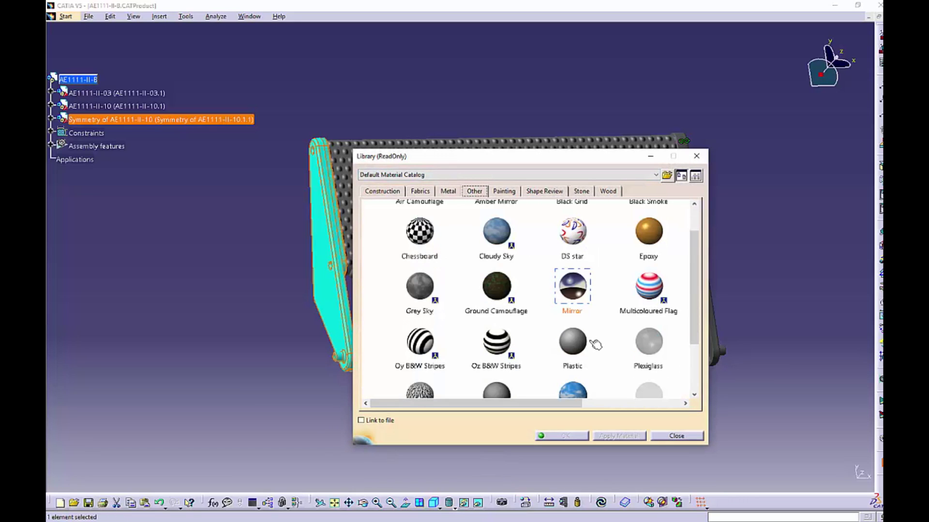
{"action": "left_click", "coordinate": [623, 435]}
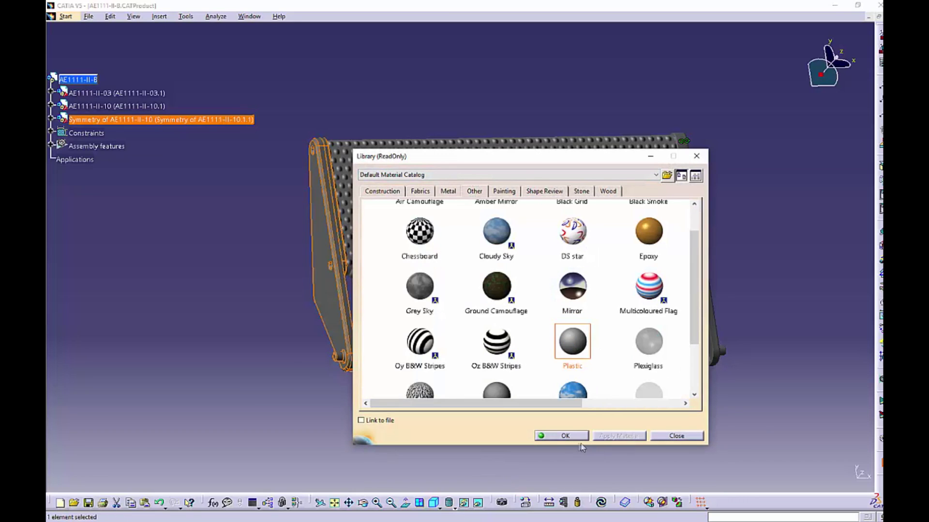
{"action": "left_click", "coordinate": [561, 437]}
{"action": "middle_click_drag", "start_coordinate": [543, 422], "coordinate": [371, 65]}
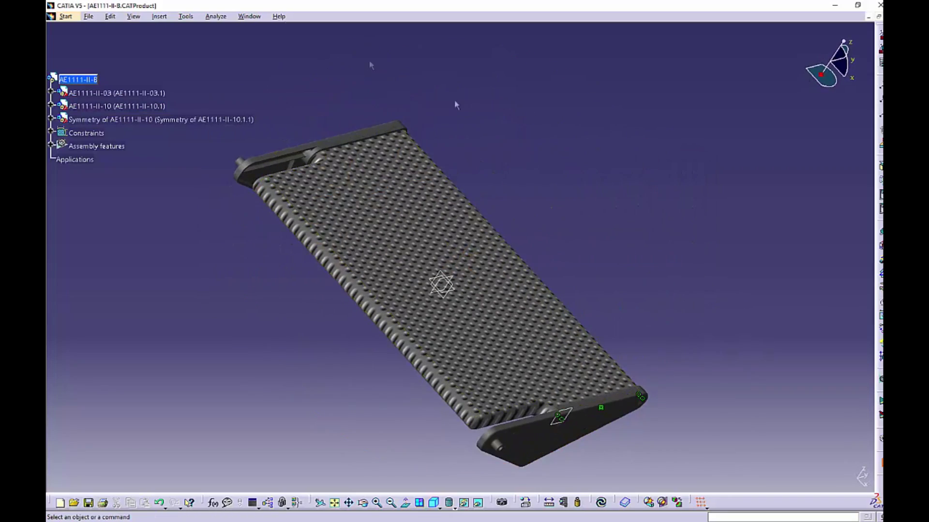
{"action": "left_click", "coordinate": [87, 16]}
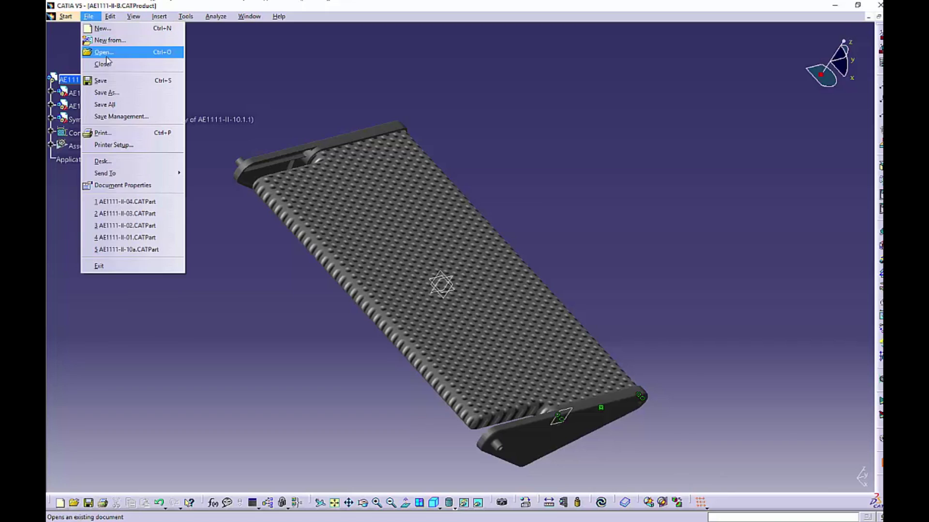
{"action": "left_click", "coordinate": [124, 93]}
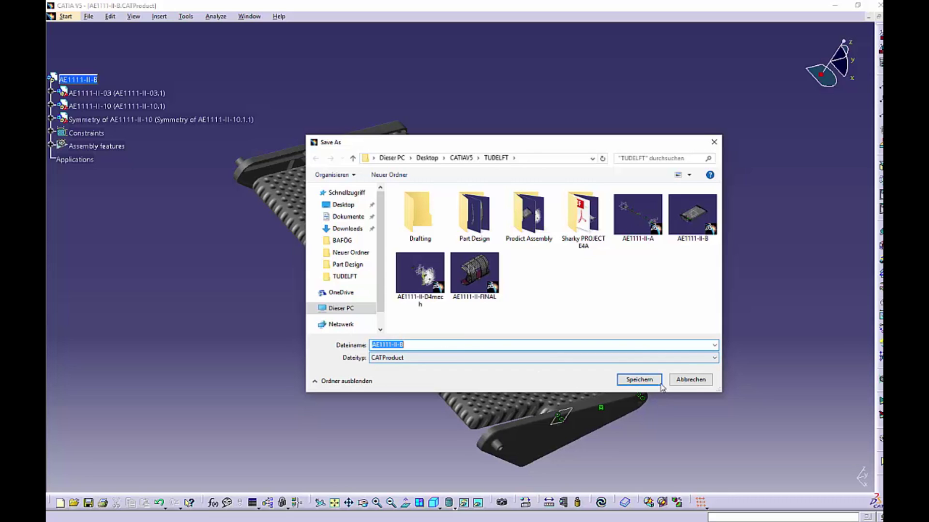
{"action": "left_click", "coordinate": [690, 380]}
Step: Tile the open document windows vertically and make the AE1111-II-B window active
{"action": "left_click", "coordinate": [248, 18]}
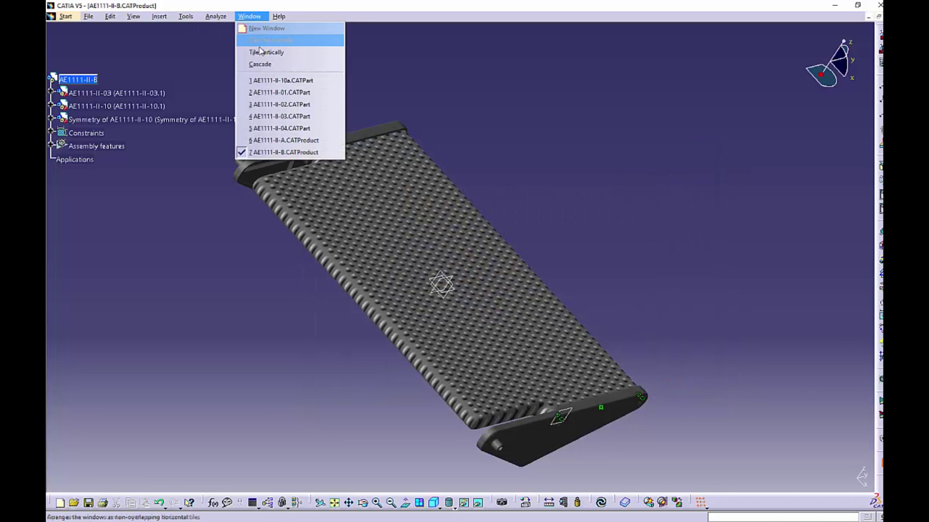
{"action": "left_click", "coordinate": [254, 52]}
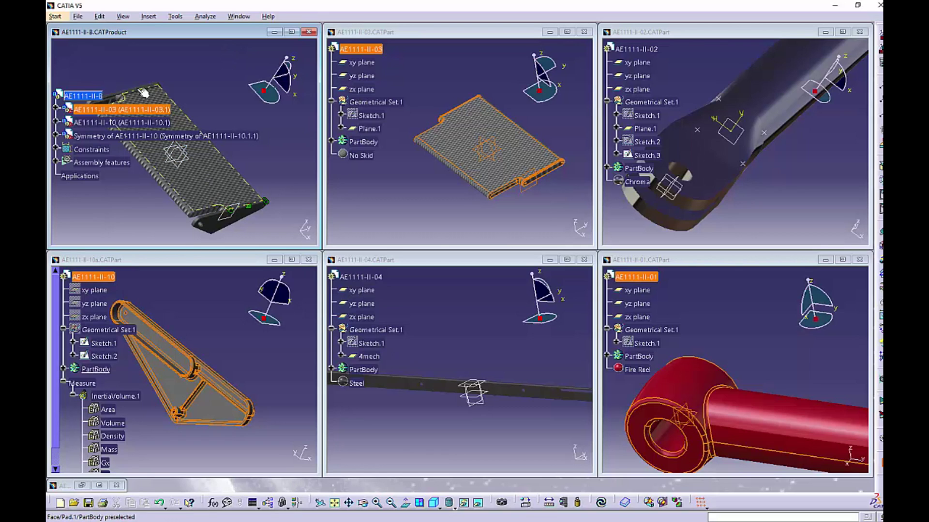
{"action": "left_click", "coordinate": [447, 200]}
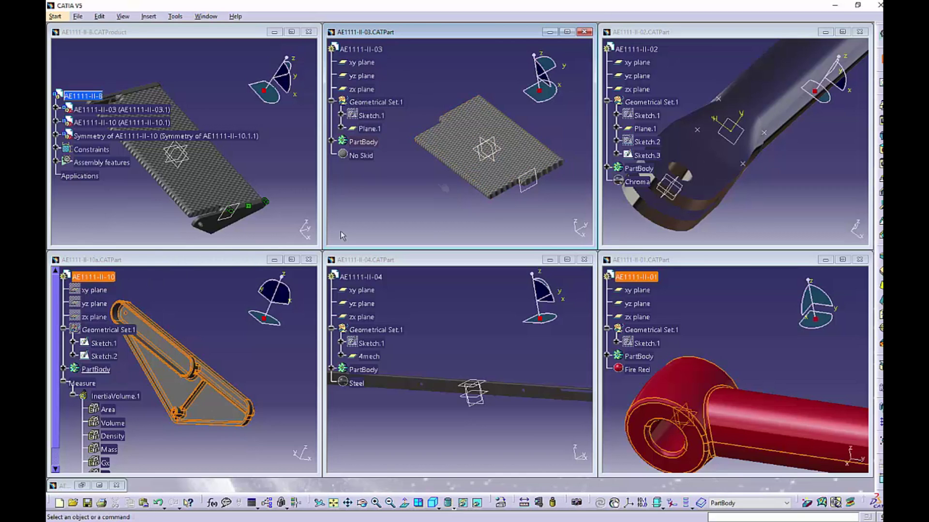
{"action": "left_click", "coordinate": [173, 202]}
{"action": "middle_click_drag", "start_coordinate": [177, 207], "coordinate": [133, 238]}
{"action": "middle_click_drag", "start_coordinate": [159, 202], "coordinate": [207, 148]}
{"action": "middle_click_drag", "start_coordinate": [290, 204], "coordinate": [256, 219]}
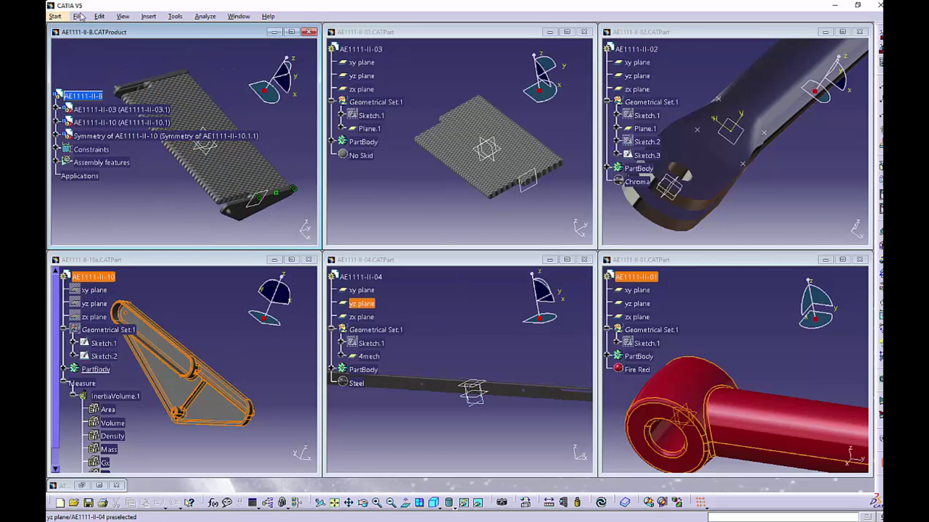
Step: Create a new Assembly Design product and tile all document windows vertically
{"action": "left_click", "coordinate": [55, 16]}
{"action": "mouse_move", "coordinate": [77, 40]}
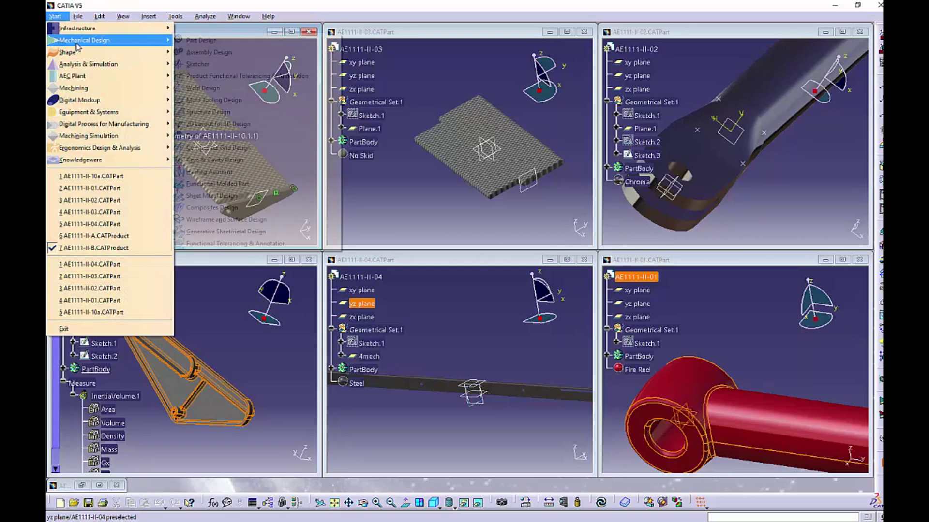
{"action": "left_click", "coordinate": [237, 60]}
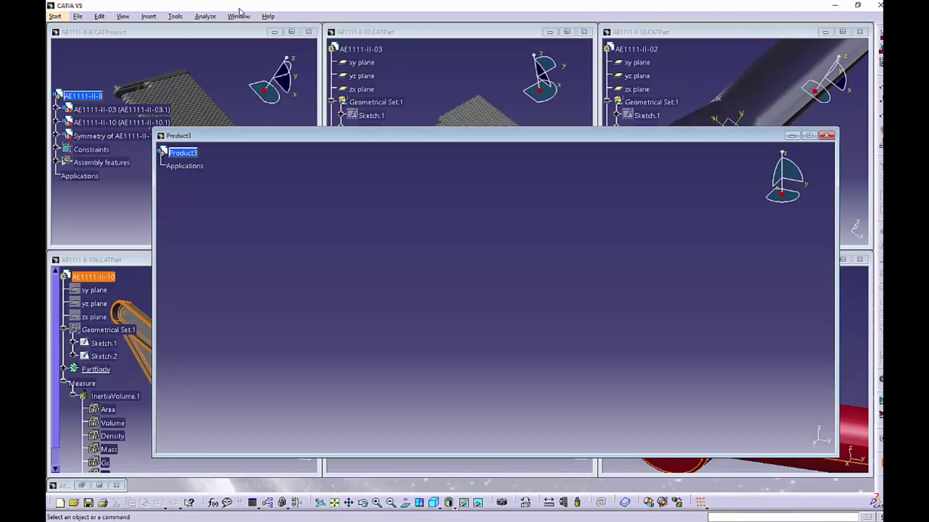
{"action": "left_click", "coordinate": [239, 16]}
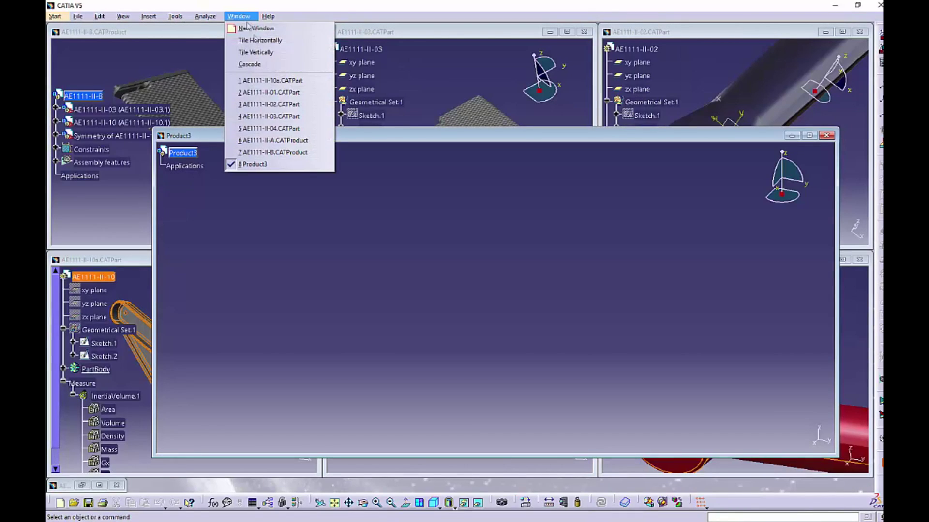
{"action": "left_click", "coordinate": [257, 51]}
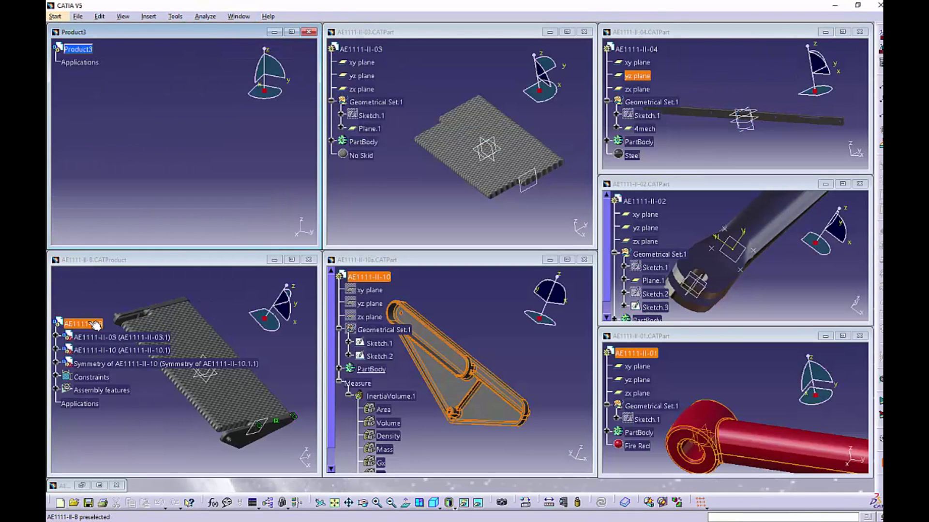
Step: Insert assembly AE1111-II-B and part AE1111-II-04 as components of the new product
{"action": "left_click", "coordinate": [78, 330]}
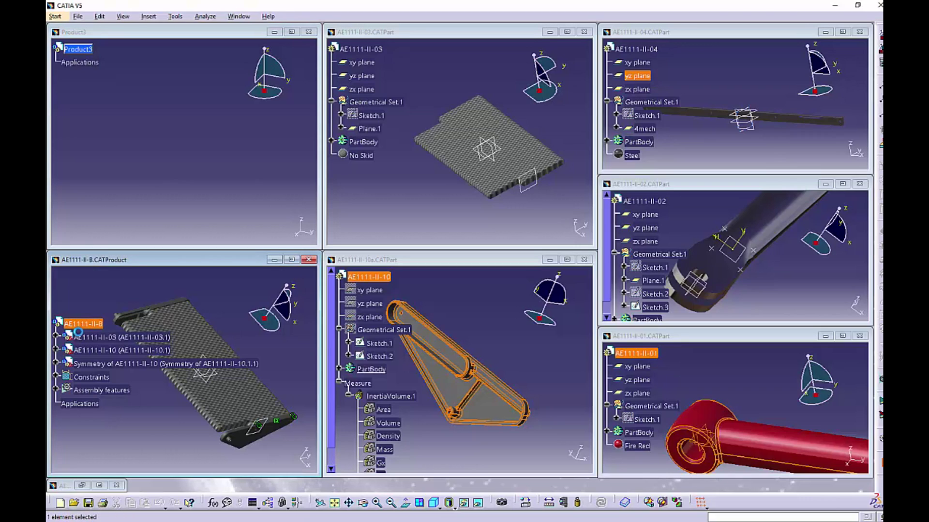
{"action": "left_click_drag", "start_coordinate": [100, 328], "coordinate": [90, 50]}
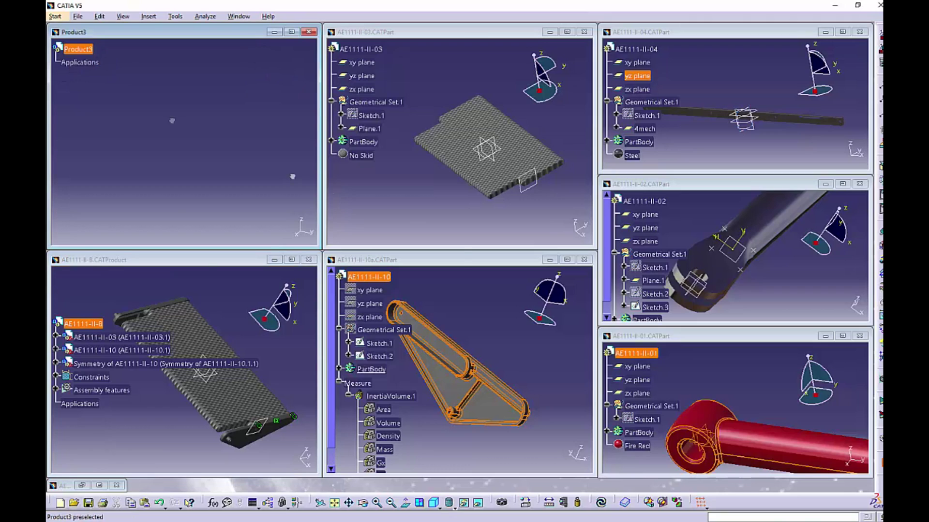
{"action": "left_click", "coordinate": [526, 240]}
{"action": "left_click_drag", "start_coordinate": [656, 49], "coordinate": [84, 50]}
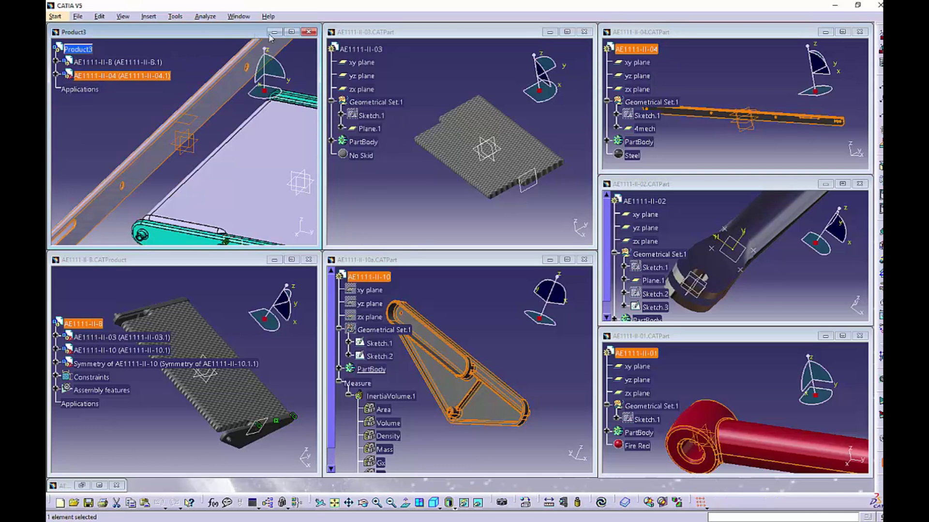
Step: Maximize the new product's window and set the product's part number to AE1111-II-C
{"action": "left_click", "coordinate": [289, 33]}
{"action": "middle_click_drag", "start_coordinate": [376, 126], "coordinate": [191, 316]}
{"action": "right_click", "coordinate": [78, 33]}
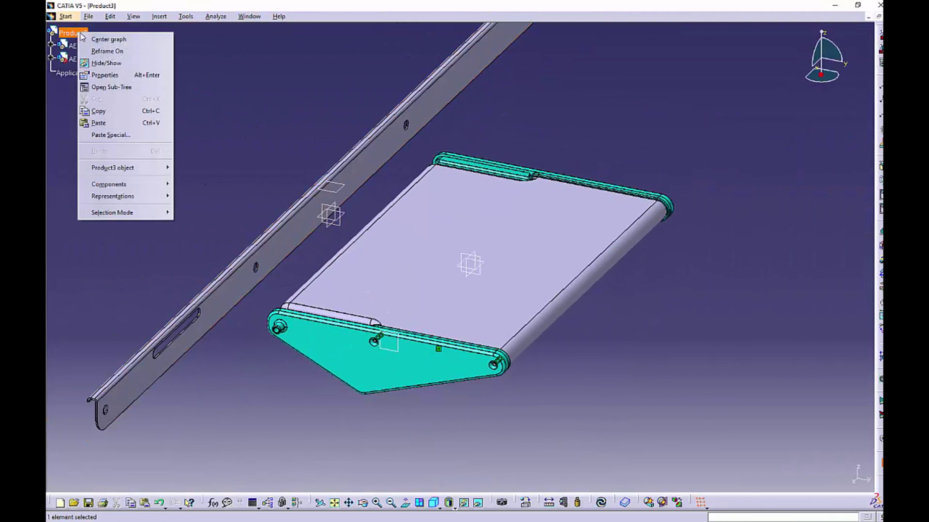
{"action": "left_click", "coordinate": [105, 75]}
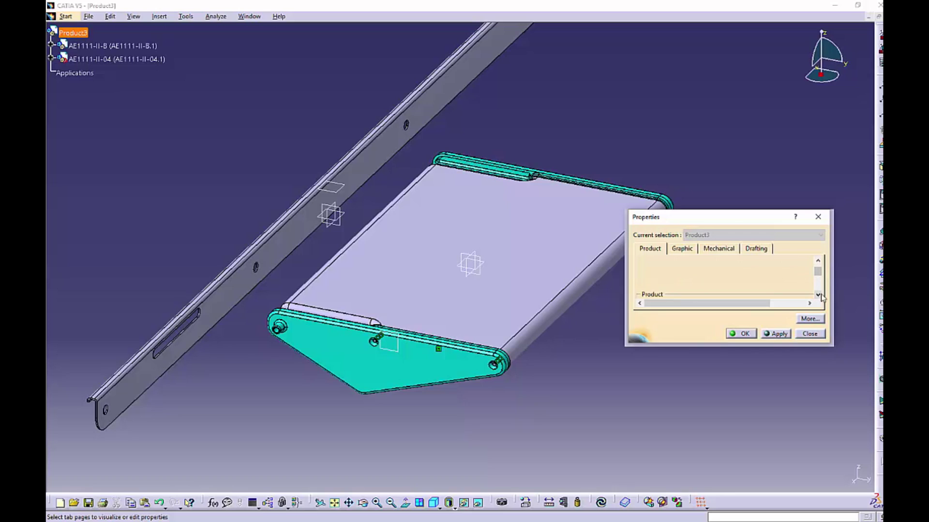
{"action": "left_click", "coordinate": [818, 294]}
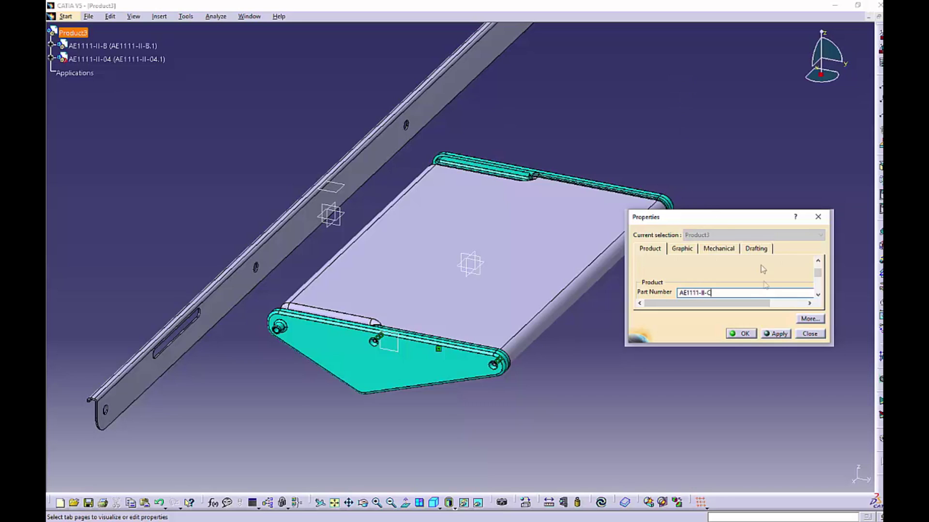
{"action": "left_click", "coordinate": [780, 333]}
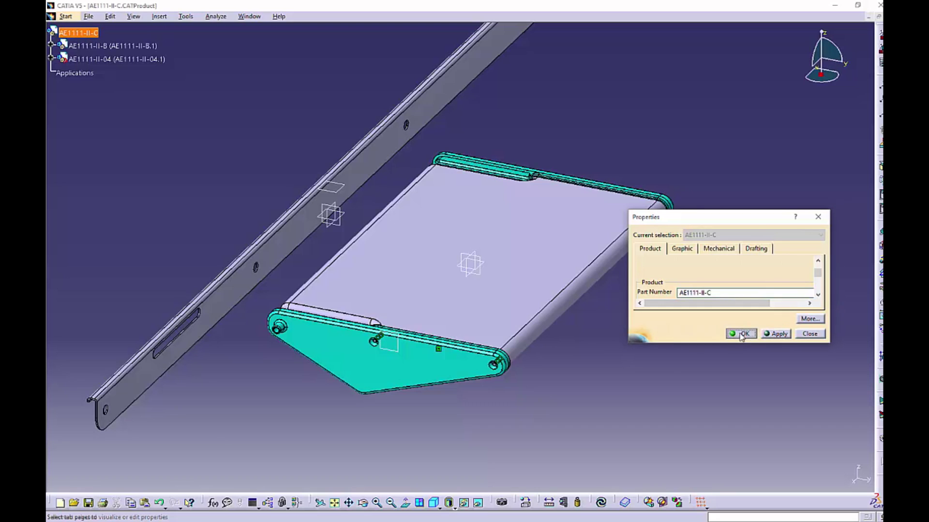
{"action": "left_click", "coordinate": [741, 335]}
Step: Examine how rail AE1111-II-04 lies relative to the plate and side brackets of AE1111-II-B
{"action": "left_click", "coordinate": [654, 363]}
{"action": "middle_click_drag", "start_coordinate": [616, 340], "coordinate": [696, 396]}
{"action": "middle_click_drag", "start_coordinate": [511, 204], "coordinate": [500, 151]}
{"action": "left_click", "coordinate": [300, 269]}
{"action": "left_click_drag", "start_coordinate": [346, 380], "coordinate": [654, 129]}
{"action": "left_click", "coordinate": [697, 265]}
{"action": "middle_click_drag", "start_coordinate": [266, 389], "coordinate": [534, 323]}
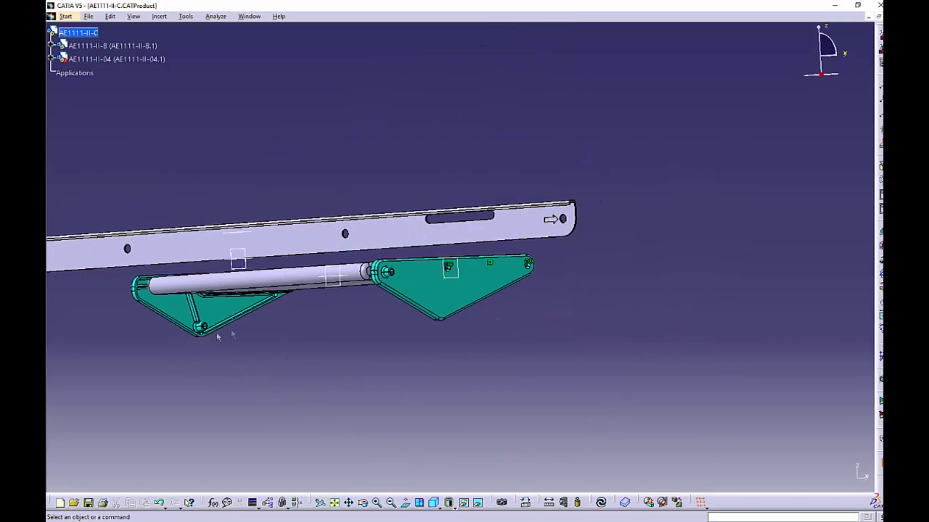
Step: Examine the arrow-marked end hole of rail AE1111-II-04 and the lower bosses of the side brackets that it must match
{"action": "middle_click_drag", "start_coordinate": [565, 239], "coordinate": [434, 138]}
{"action": "middle_click_drag", "start_coordinate": [434, 138], "coordinate": [394, 268]}
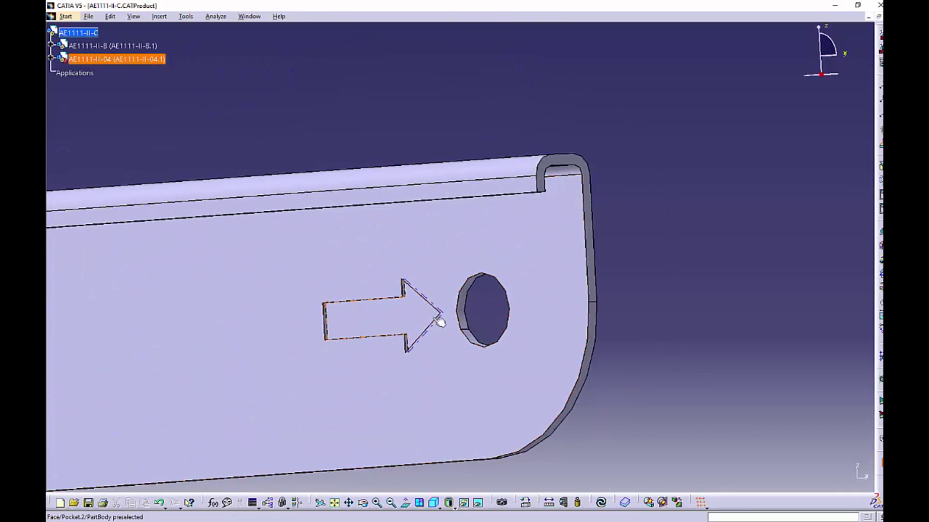
{"action": "middle_click_drag", "start_coordinate": [404, 348], "coordinate": [412, 245]}
{"action": "middle_click_drag", "start_coordinate": [590, 210], "coordinate": [348, 328]}
{"action": "middle_click_drag", "start_coordinate": [800, 183], "coordinate": [613, 349]}
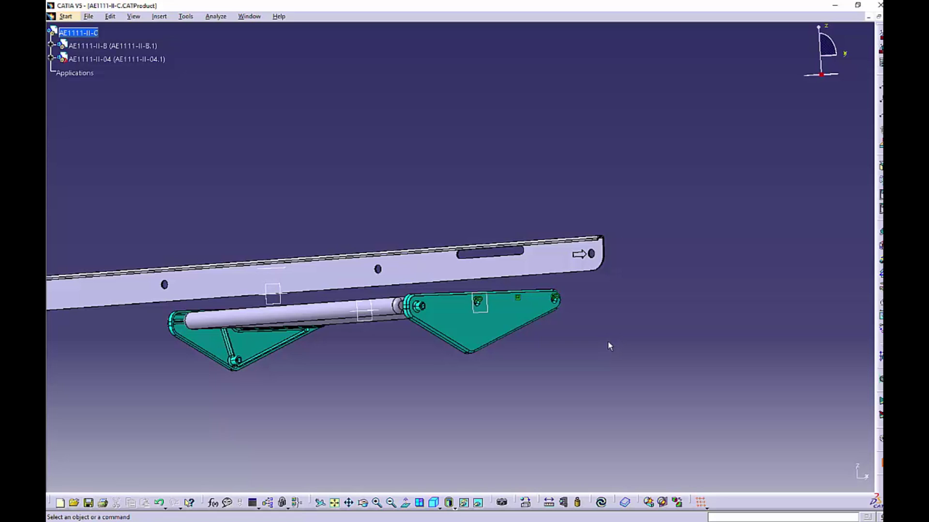
{"action": "middle_click_drag", "start_coordinate": [636, 373], "coordinate": [540, 270]}
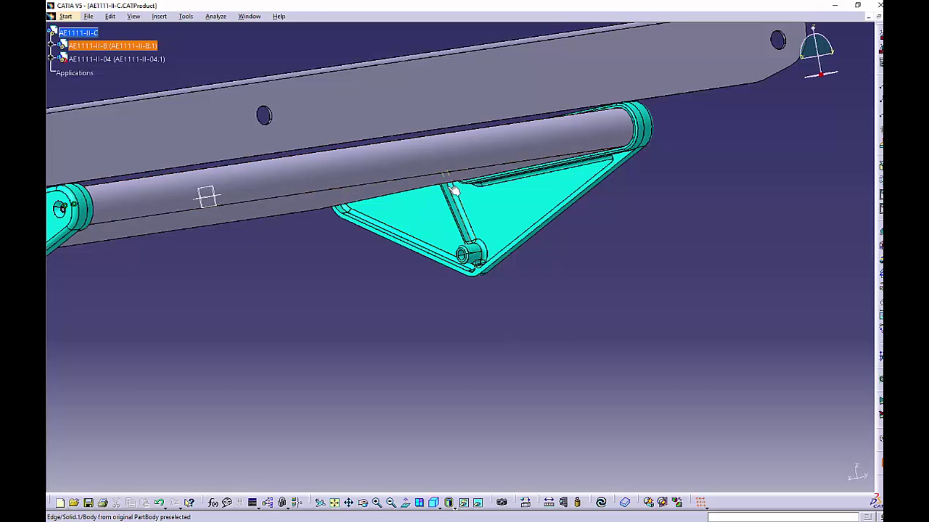
{"action": "middle_click_drag", "start_coordinate": [409, 302], "coordinate": [436, 212]}
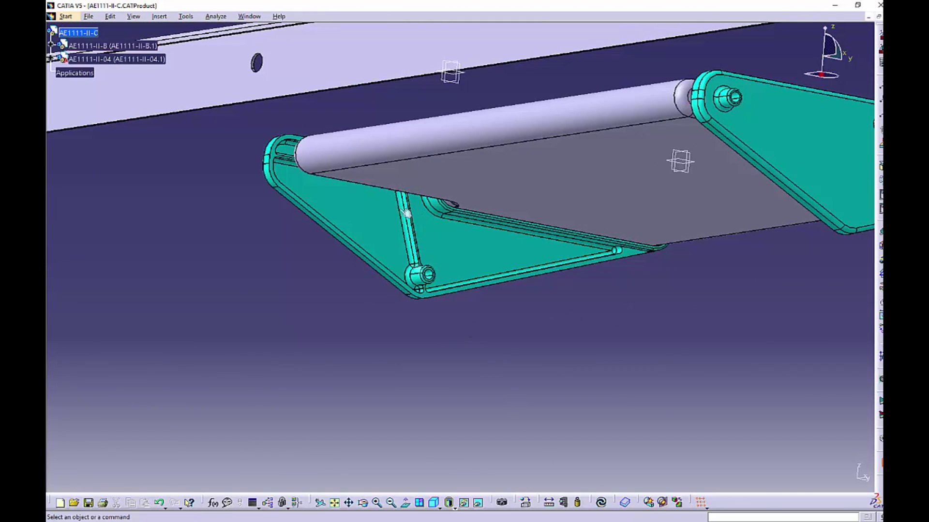
{"action": "middle_click_drag", "start_coordinate": [627, 284], "coordinate": [426, 362]}
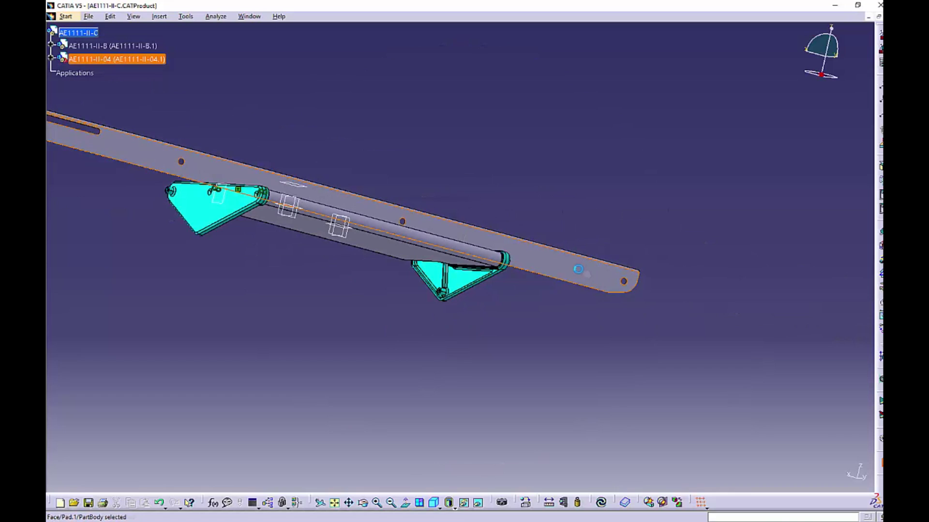
{"action": "left_click", "coordinate": [563, 502]}
{"action": "middle_click_drag", "start_coordinate": [381, 337], "coordinate": [417, 326]}
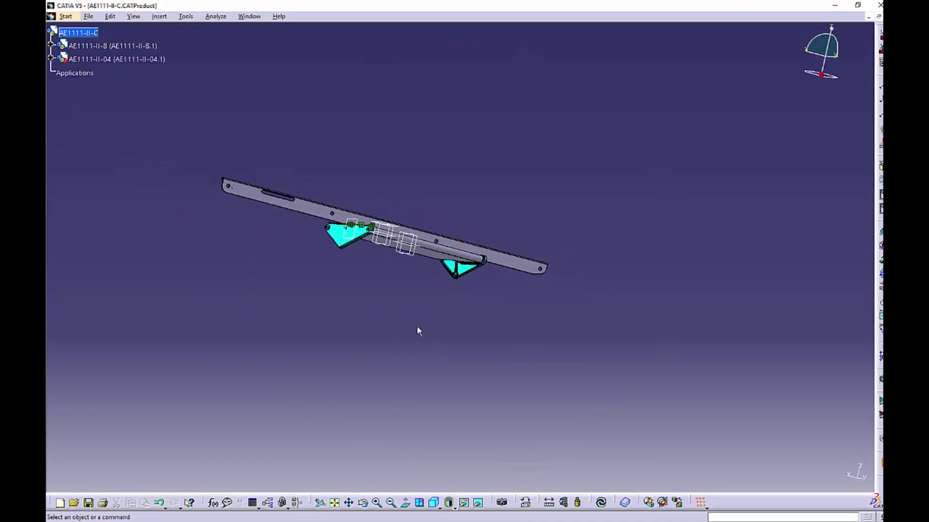
{"action": "middle_click_drag", "start_coordinate": [406, 271], "coordinate": [478, 266]}
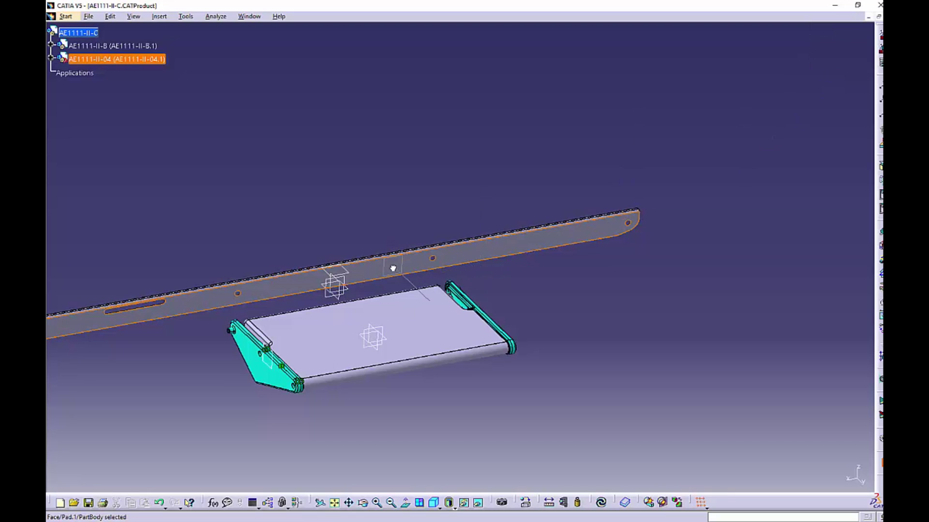
Step: Attach the compass to rail AE1111-II-04 and rotate the rail so it runs crosswise to the plate's long edges
{"action": "middle_click_drag", "start_coordinate": [323, 216], "coordinate": [434, 164]}
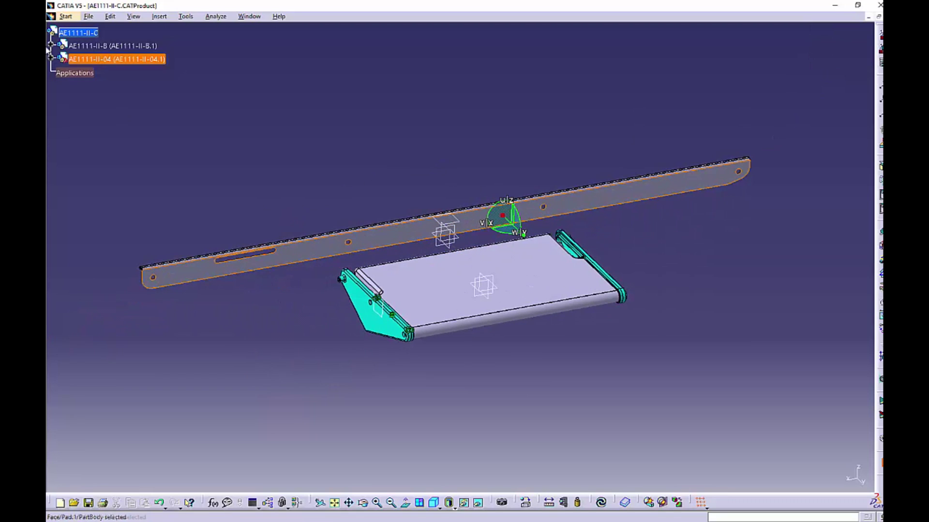
{"action": "left_click", "coordinate": [110, 61]}
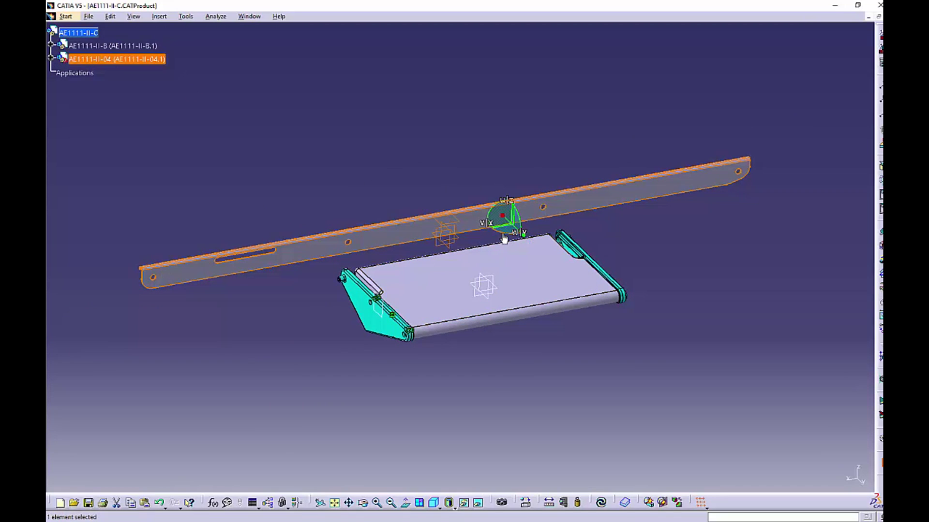
{"action": "middle_click_drag", "start_coordinate": [244, 263], "coordinate": [580, 256]}
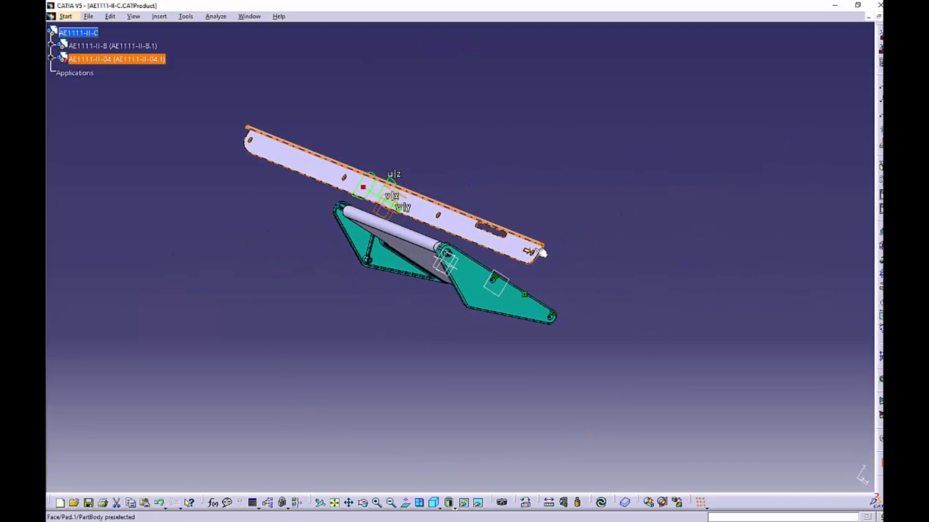
{"action": "middle_click_drag", "start_coordinate": [545, 256], "coordinate": [362, 388]}
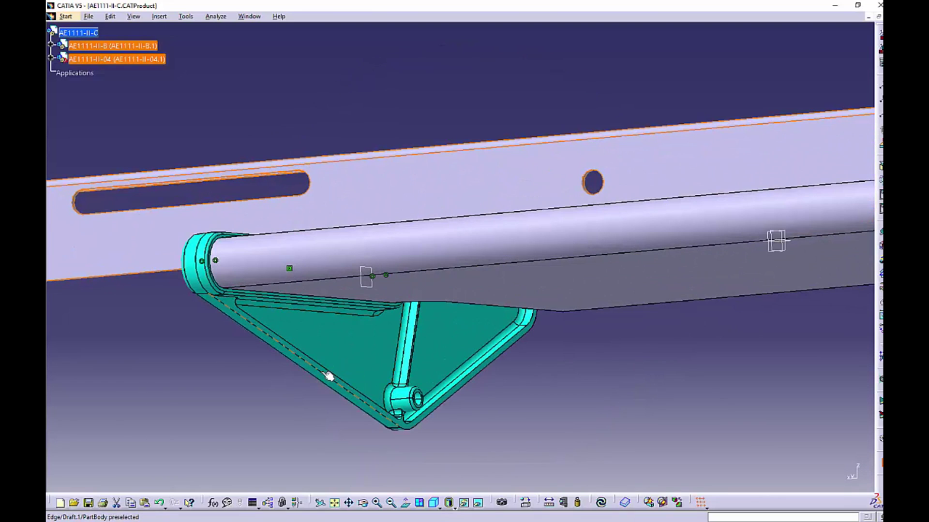
{"action": "middle_click_drag", "start_coordinate": [325, 374], "coordinate": [341, 435]}
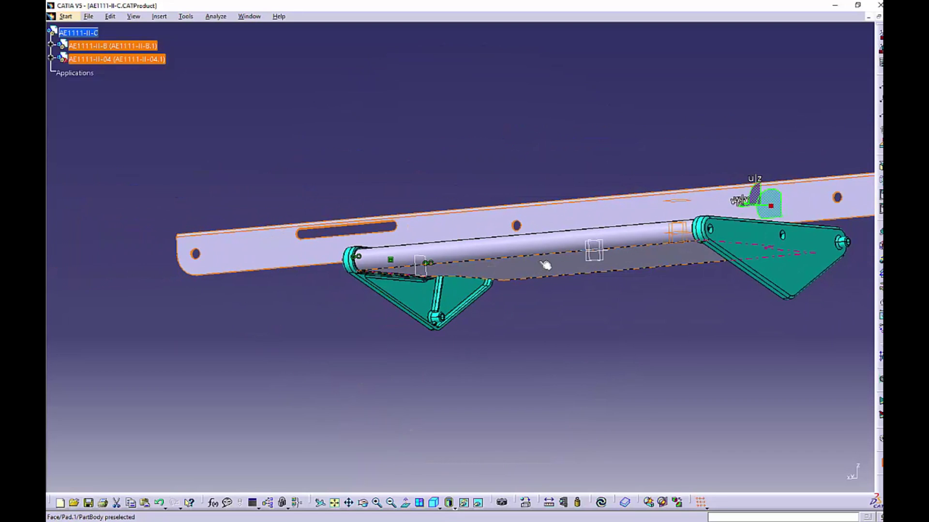
{"action": "middle_click_drag", "start_coordinate": [496, 288], "coordinate": [568, 210]}
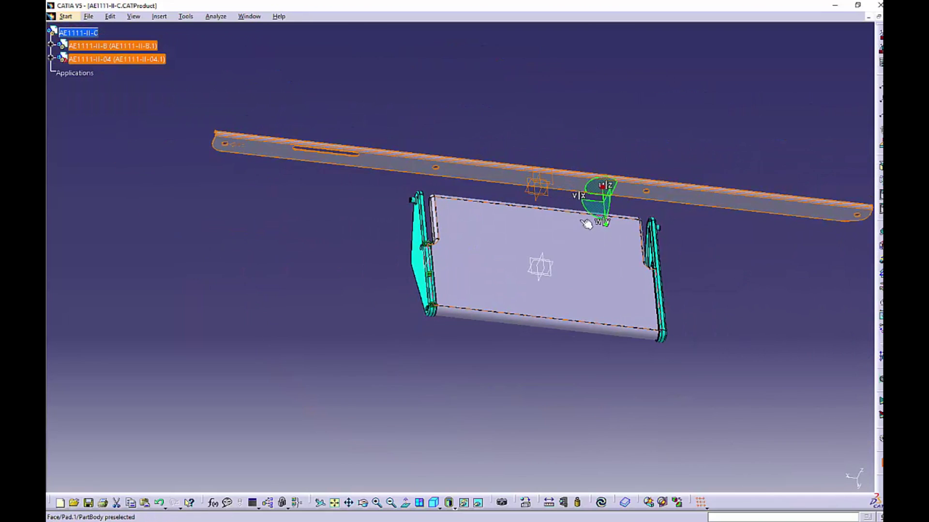
{"action": "left_click_drag", "start_coordinate": [586, 213], "coordinate": [540, 139]}
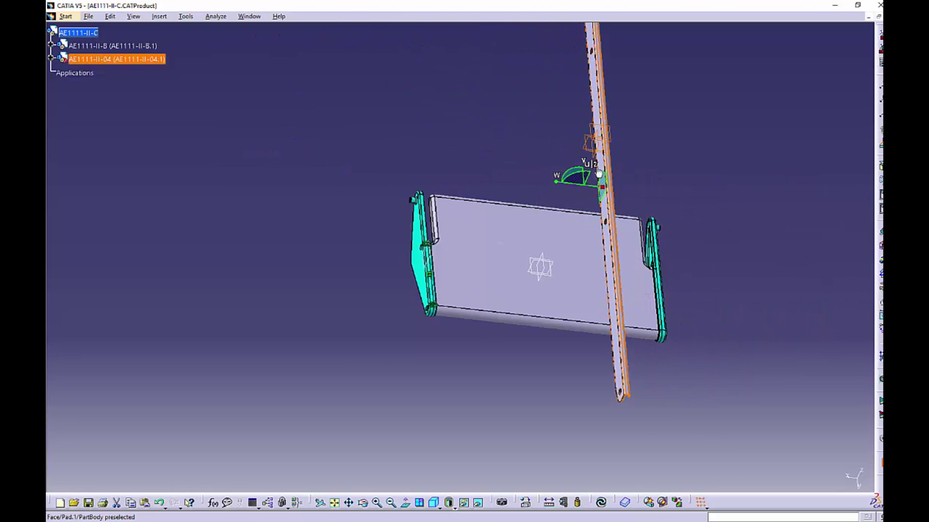
Step: Move rail AE1111-II-04 with the compass clear of the plate and below the bracket assembly
{"action": "left_click_drag", "start_coordinate": [584, 180], "coordinate": [605, 519]}
{"action": "middle_click_drag", "start_coordinate": [658, 427], "coordinate": [690, 244]}
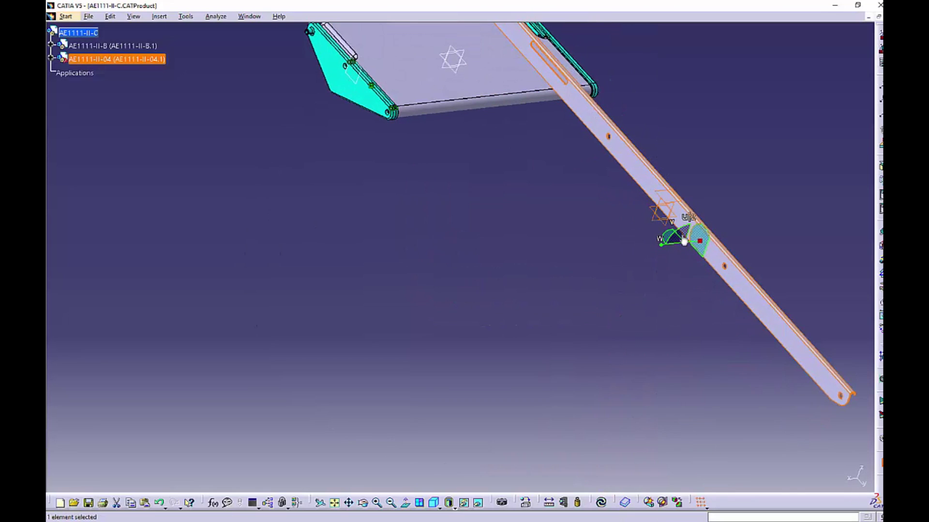
{"action": "left_click_drag", "start_coordinate": [690, 236], "coordinate": [653, 356]}
{"action": "middle_click_drag", "start_coordinate": [646, 296], "coordinate": [525, 312]}
{"action": "left_click_drag", "start_coordinate": [372, 335], "coordinate": [297, 290]}
{"action": "middle_click_drag", "start_coordinate": [296, 290], "coordinate": [586, 303]}
{"action": "left_click", "coordinate": [587, 303]}
Step: Add a coincidence constraint between the axes of the rail's arrow-end hole and the side bracket's lower boss, and update the assembly
{"action": "middle_click_drag", "start_coordinate": [489, 264], "coordinate": [407, 257]}
{"action": "middle_click_drag", "start_coordinate": [442, 285], "coordinate": [492, 296]}
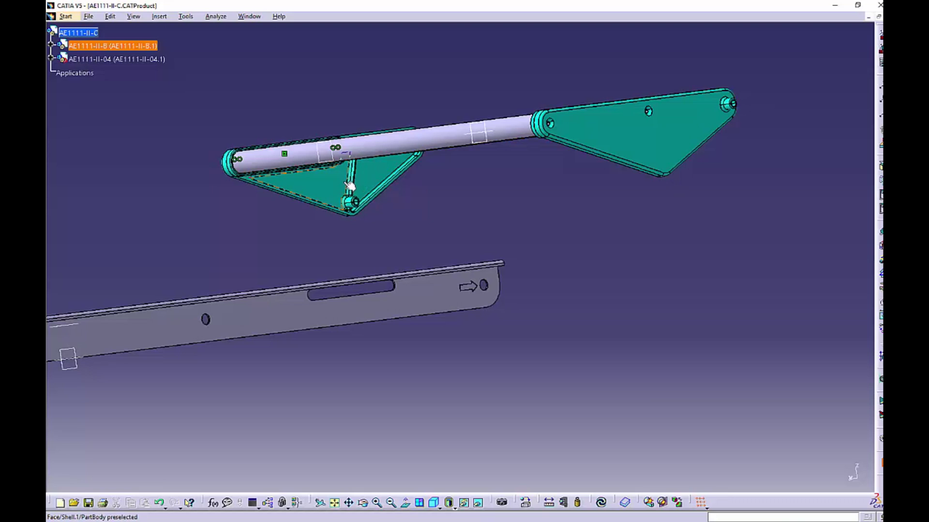
{"action": "middle_click_drag", "start_coordinate": [369, 284], "coordinate": [609, 278]}
{"action": "middle_click_drag", "start_coordinate": [583, 311], "coordinate": [596, 306]}
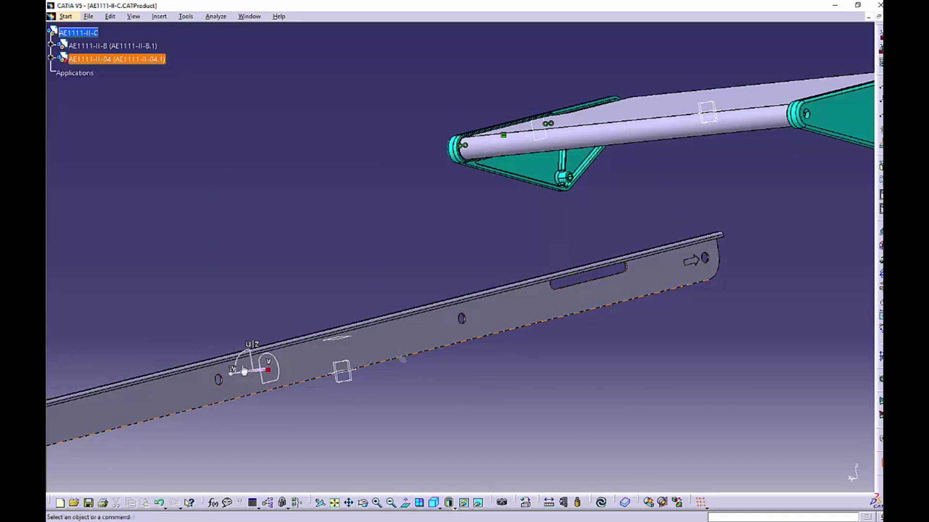
{"action": "left_click", "coordinate": [882, 233]}
{"action": "middle_click_drag", "start_coordinate": [738, 287], "coordinate": [551, 174]}
{"action": "middle_click_drag", "start_coordinate": [585, 249], "coordinate": [595, 232]}
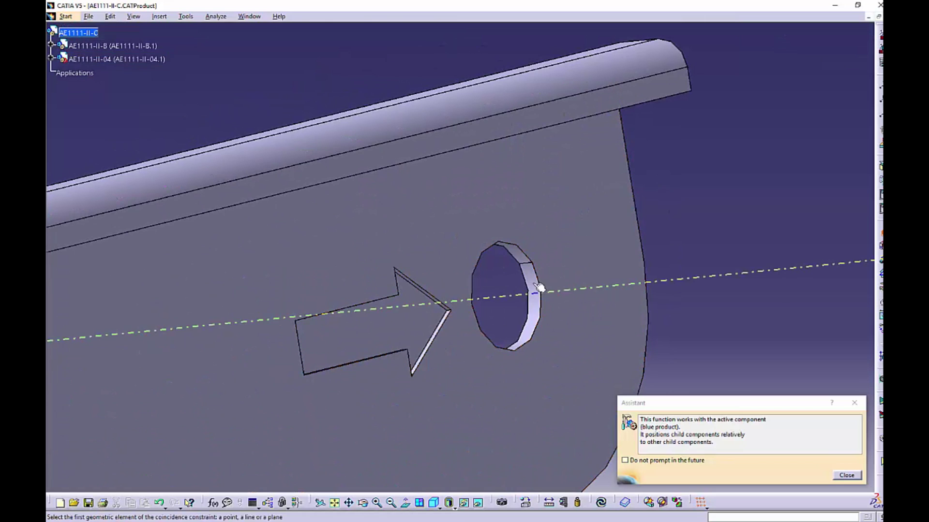
{"action": "middle_click_drag", "start_coordinate": [540, 322], "coordinate": [511, 365]}
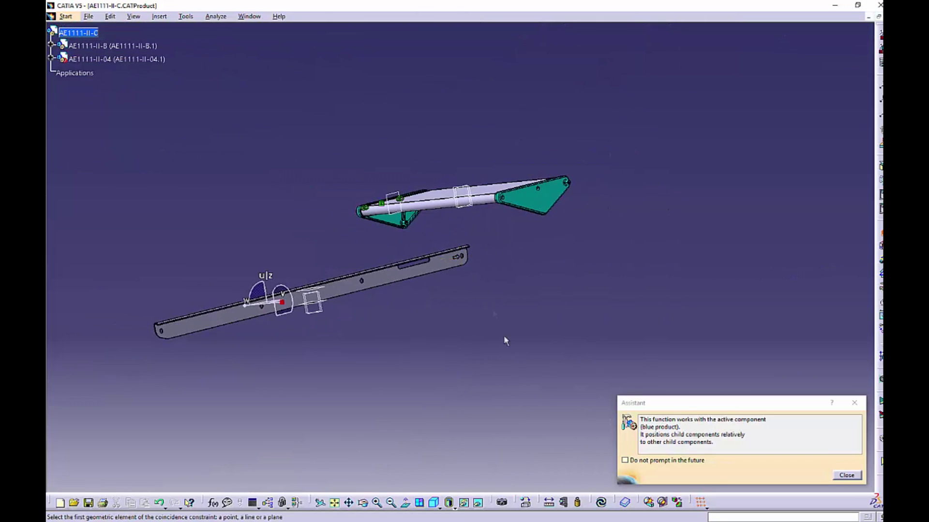
{"action": "middle_click_drag", "start_coordinate": [492, 293], "coordinate": [499, 208]}
{"action": "middle_click_drag", "start_coordinate": [535, 295], "coordinate": [508, 192]}
{"action": "middle_click_drag", "start_coordinate": [531, 266], "coordinate": [523, 315]}
{"action": "left_click", "coordinate": [522, 314]}
{"action": "middle_click_drag", "start_coordinate": [473, 263], "coordinate": [478, 353]}
{"action": "middle_click_drag", "start_coordinate": [116, 53], "coordinate": [555, 250]}
{"action": "middle_click_drag", "start_coordinate": [397, 191], "coordinate": [521, 281]}
{"action": "middle_click_drag", "start_coordinate": [571, 366], "coordinate": [442, 281]}
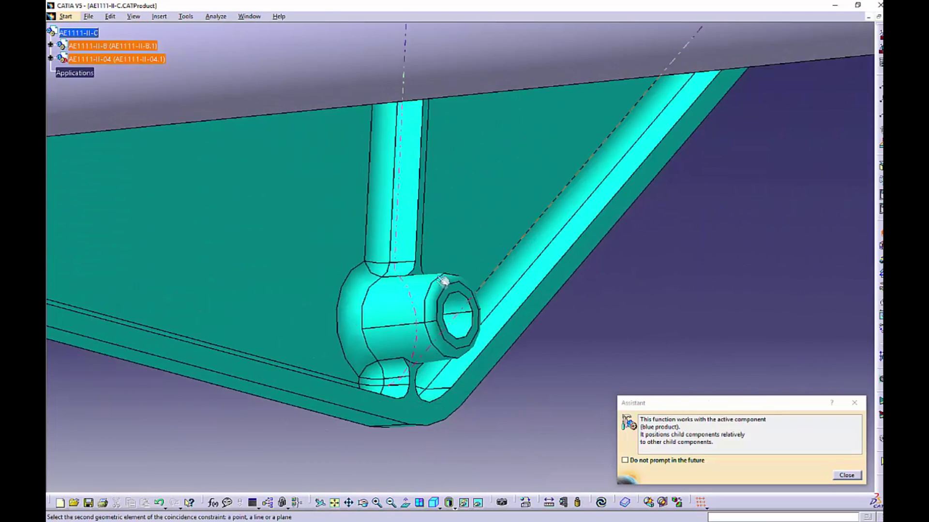
{"action": "left_click", "coordinate": [469, 321]}
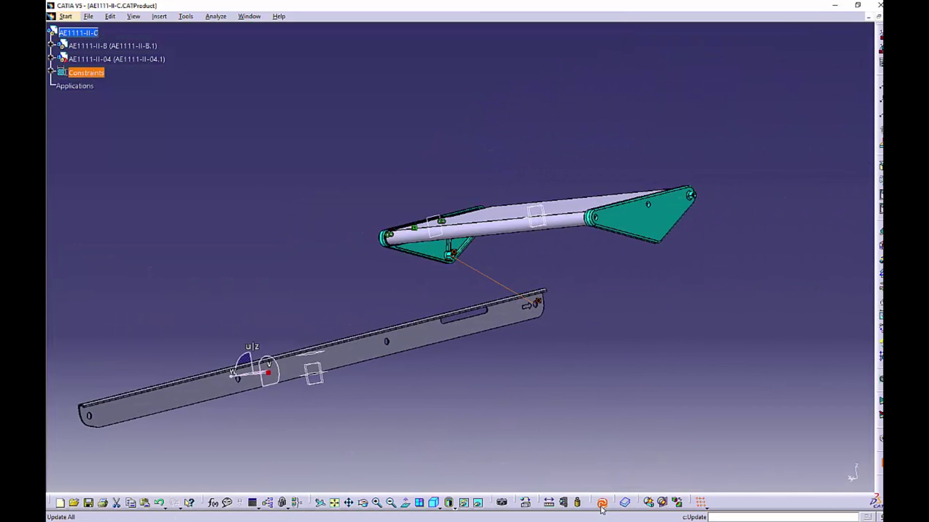
{"action": "left_click", "coordinate": [602, 503]}
Step: Add a 2 mm offset constraint with opposite orientation between the side bracket's inner planar face and the rail's face, and update the assembly
{"action": "middle_click_drag", "start_coordinate": [392, 352], "coordinate": [420, 286]}
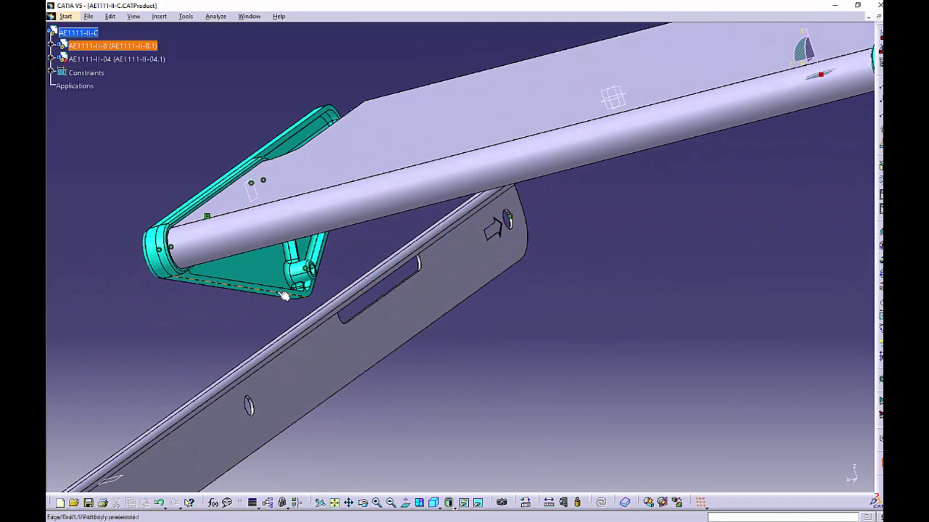
{"action": "middle_click_drag", "start_coordinate": [314, 296], "coordinate": [404, 253]}
{"action": "middle_click_drag", "start_coordinate": [378, 329], "coordinate": [471, 320]}
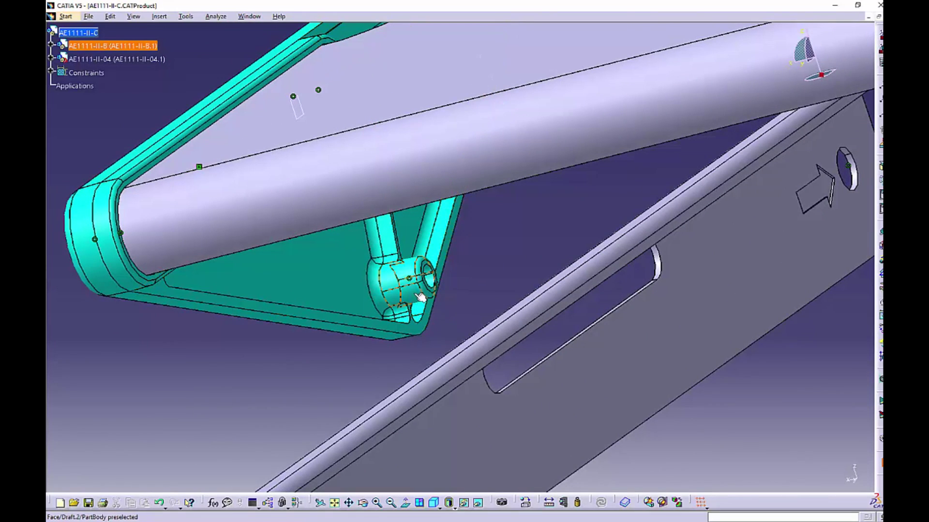
{"action": "left_click", "coordinate": [418, 297]}
{"action": "left_click", "coordinate": [518, 243]}
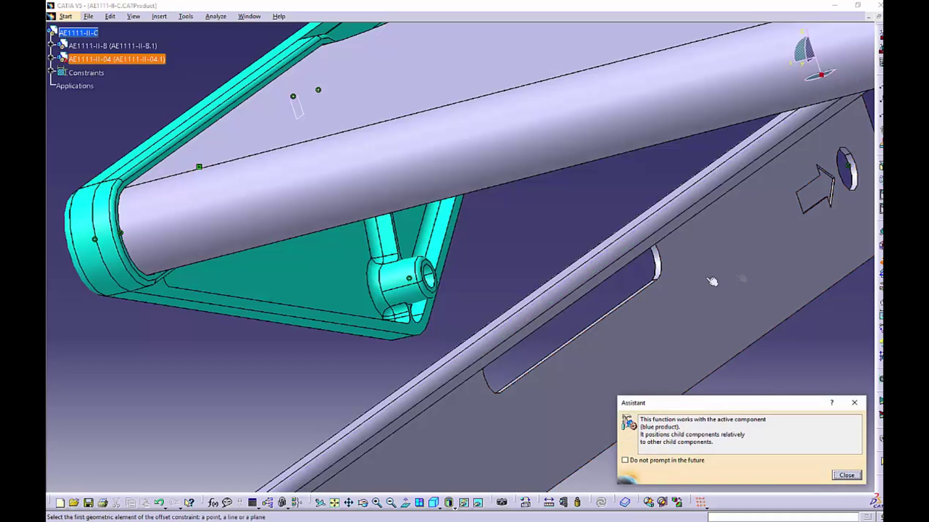
{"action": "left_click", "coordinate": [418, 328]}
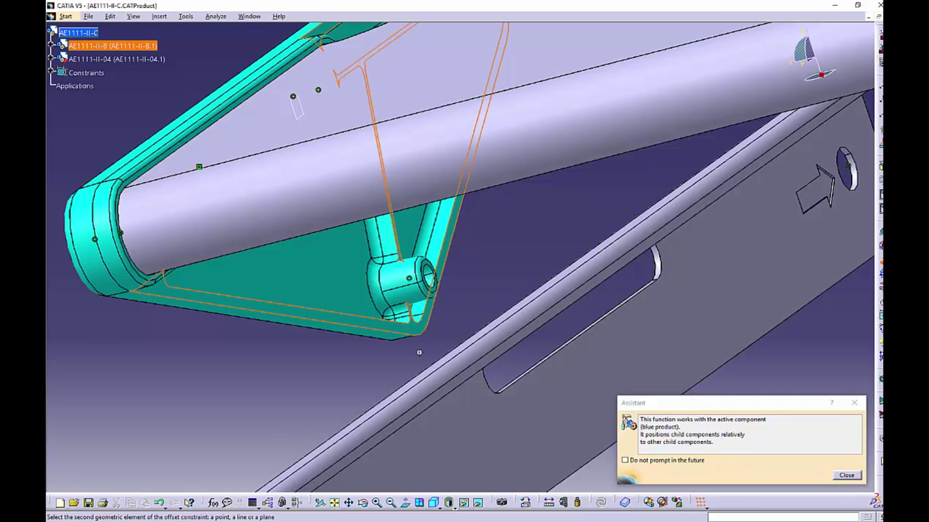
{"action": "middle_click_drag", "start_coordinate": [419, 353], "coordinate": [671, 358]}
{"action": "middle_click_drag", "start_coordinate": [203, 274], "coordinate": [124, 71]}
{"action": "middle_click_drag", "start_coordinate": [227, 184], "coordinate": [261, 270]}
{"action": "left_click", "coordinate": [422, 280]}
{"action": "middle_click_drag", "start_coordinate": [415, 273], "coordinate": [634, 337]}
{"action": "double_click", "coordinate": [704, 457]}
{"action": "type", "text": "2mm"}
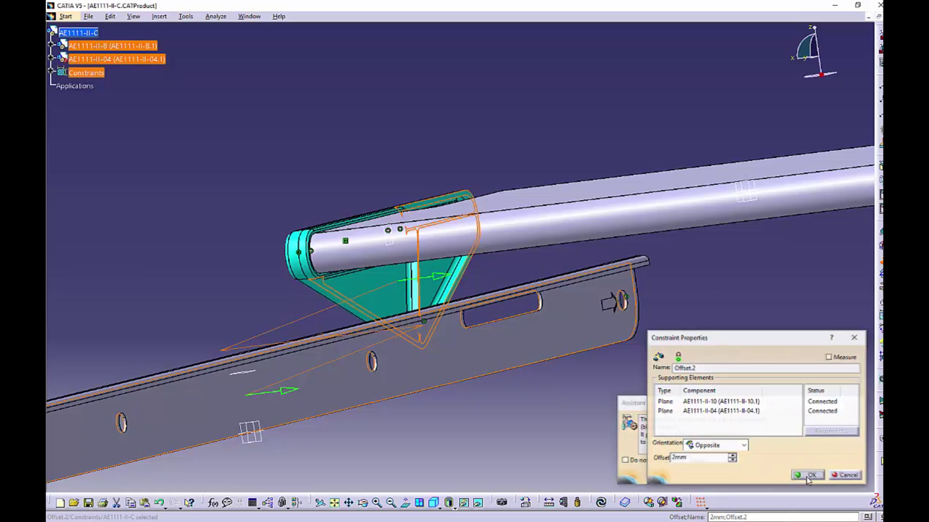
{"action": "left_click", "coordinate": [808, 475]}
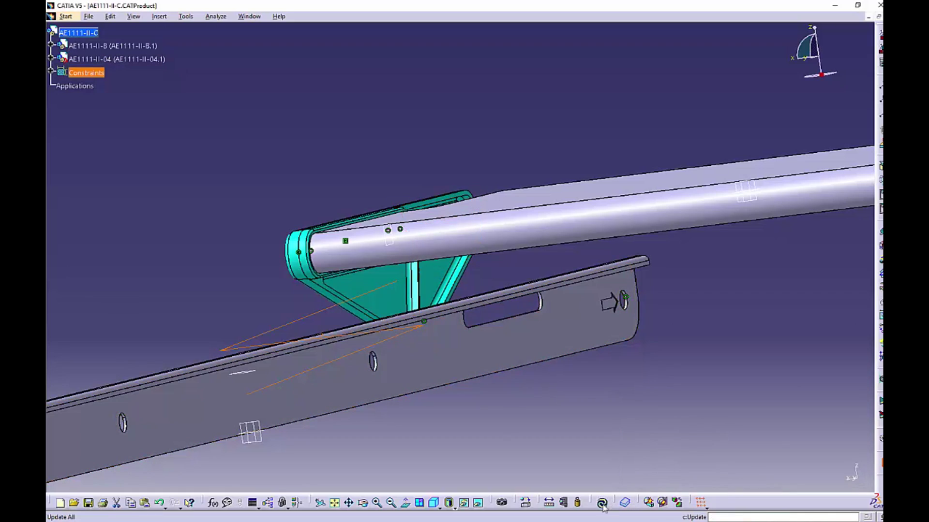
{"action": "middle_click_drag", "start_coordinate": [655, 379], "coordinate": [578, 353]}
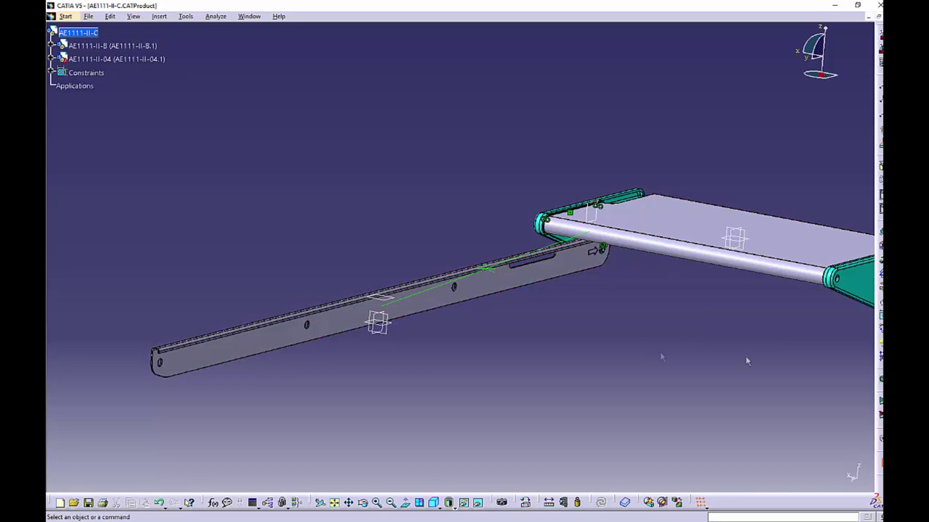
Step: Rotate and move the constrained rail with the compass to test its remaining freedom, update the assembly and detach the compass
{"action": "left_click_drag", "start_coordinate": [821, 74], "coordinate": [466, 307]}
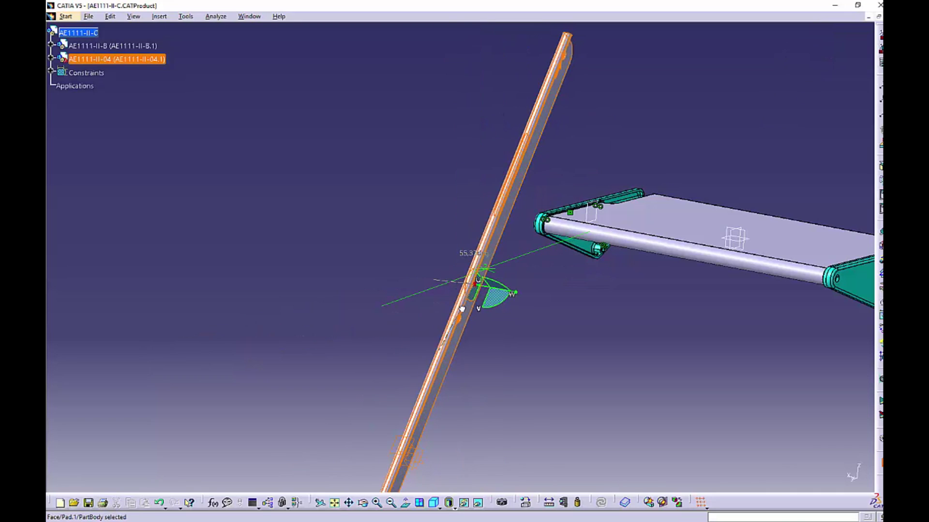
{"action": "left_click_drag", "start_coordinate": [604, 505], "coordinate": [481, 206]}
{"action": "middle_click_drag", "start_coordinate": [482, 206], "coordinate": [389, 167]}
{"action": "middle_click_drag", "start_coordinate": [528, 146], "coordinate": [595, 226]}
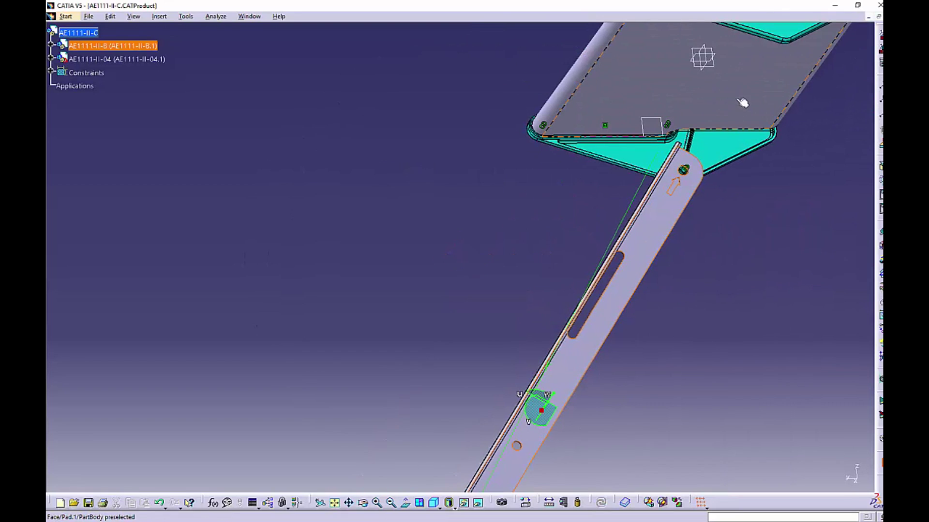
{"action": "mouse_move", "coordinate": [521, 410]}
{"action": "left_mouse_down"}
{"action": "mouse_move", "coordinate": [503, 386]}
{"action": "mouse_move", "coordinate": [518, 398]}
{"action": "left_mouse_up"}
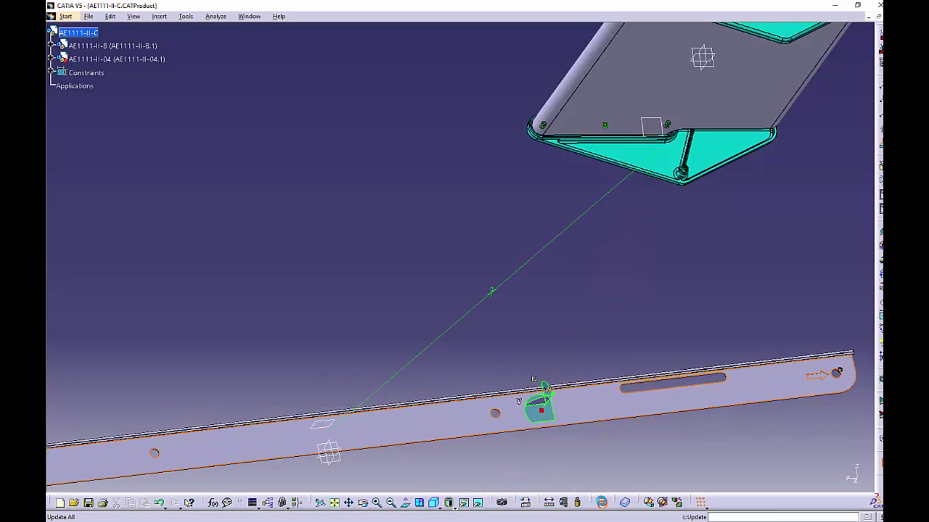
{"action": "left_click", "coordinate": [601, 503]}
{"action": "middle_click_drag", "start_coordinate": [689, 370], "coordinate": [726, 382]}
{"action": "middle_click_drag", "start_coordinate": [581, 330], "coordinate": [463, 209]}
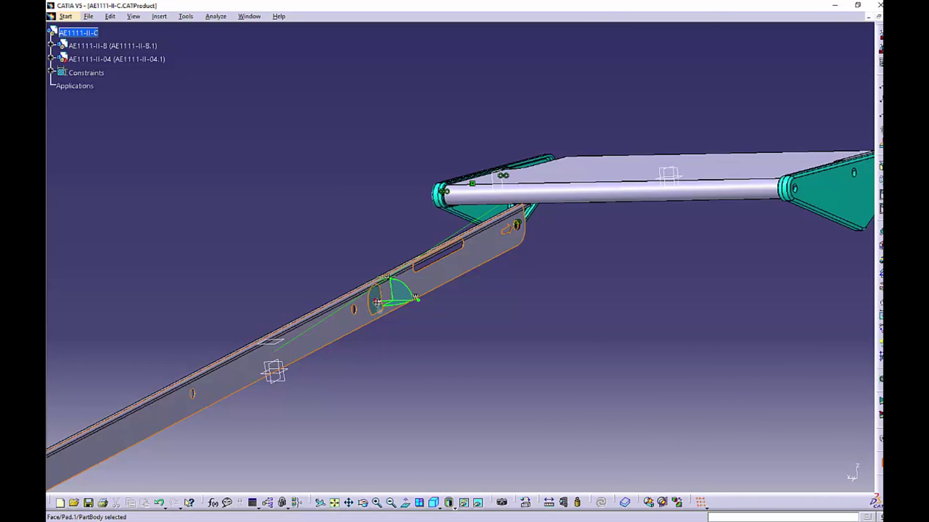
{"action": "left_click_drag", "start_coordinate": [809, 69], "coordinate": [808, 71]}
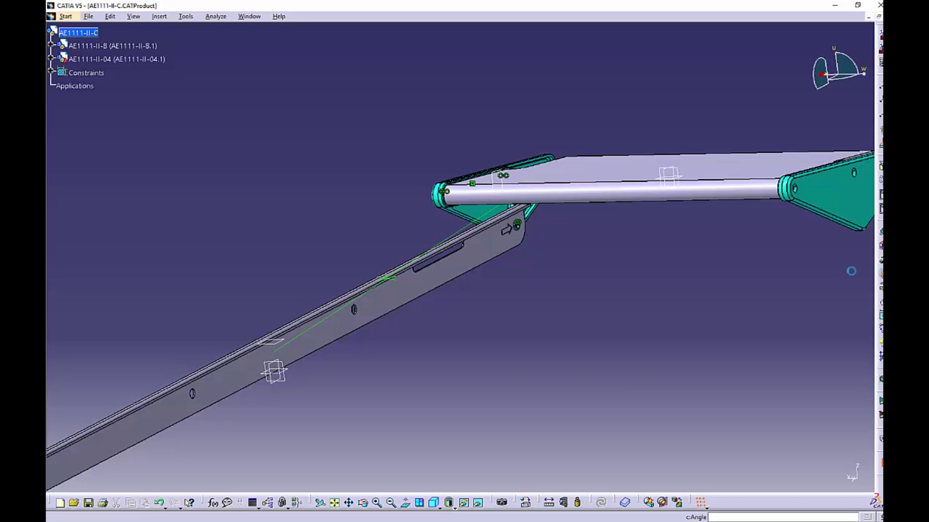
Step: Add a 45° angle constraint between the rail's reference plane in Geometrical Set.1 and the plate's top face, and update the assembly
{"action": "middle_click_drag", "start_coordinate": [339, 401], "coordinate": [387, 325]}
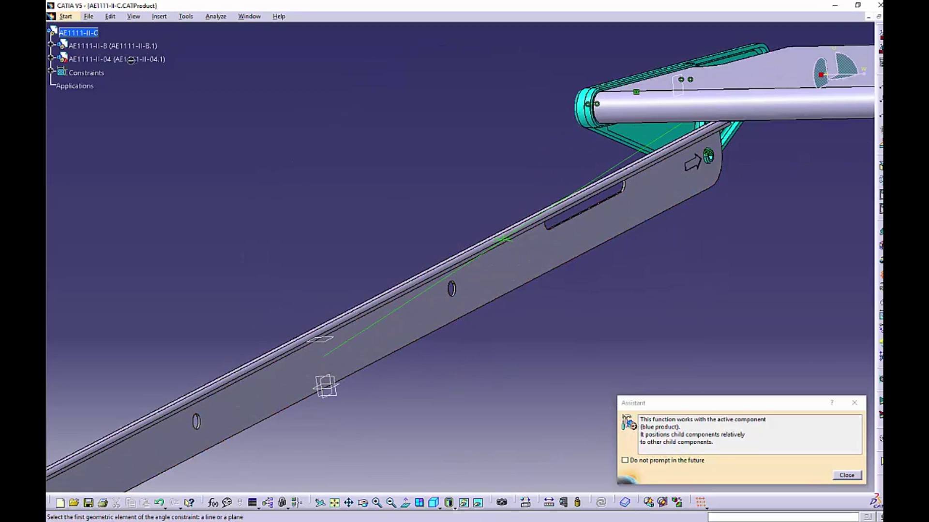
{"action": "middle_click_drag", "start_coordinate": [347, 338], "coordinate": [505, 258]}
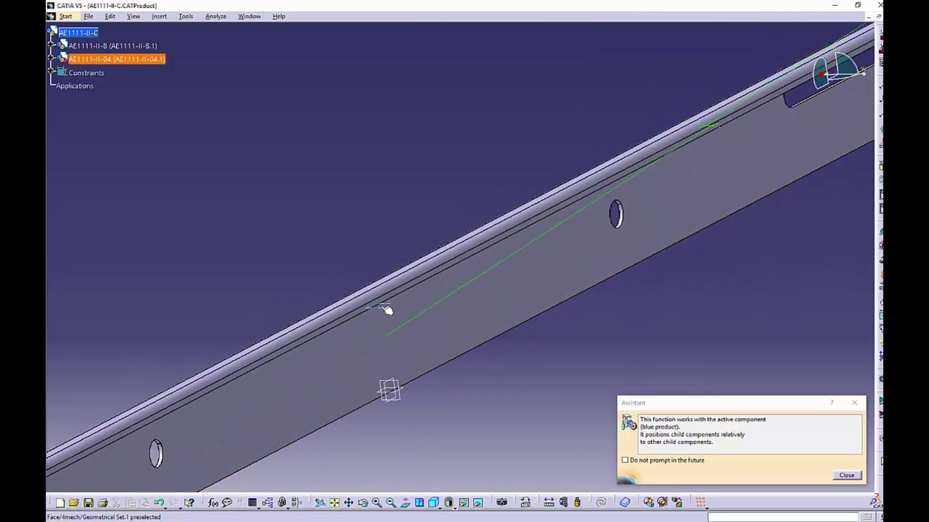
{"action": "mouse_move", "coordinate": [612, 137]}
{"action": "middle_mouse_down"}
{"action": "mouse_move", "coordinate": [331, 230]}
{"action": "mouse_move", "coordinate": [145, 262]}
{"action": "middle_mouse_up"}
{"action": "mouse_move", "coordinate": [503, 201]}
{"action": "middle_mouse_down"}
{"action": "mouse_move", "coordinate": [493, 298]}
{"action": "mouse_move", "coordinate": [475, 344]}
{"action": "middle_mouse_up"}
{"action": "middle_click_drag", "start_coordinate": [527, 215], "coordinate": [413, 303]}
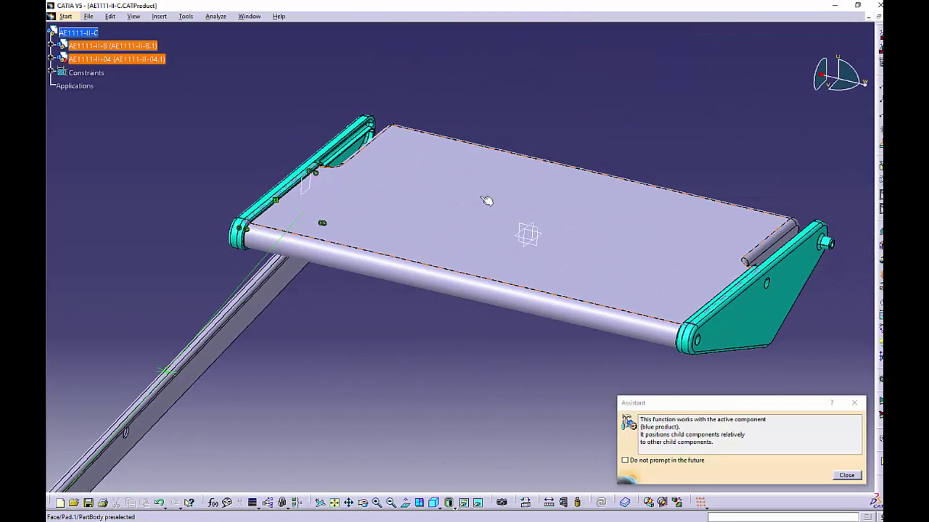
{"action": "left_click", "coordinate": [430, 177]}
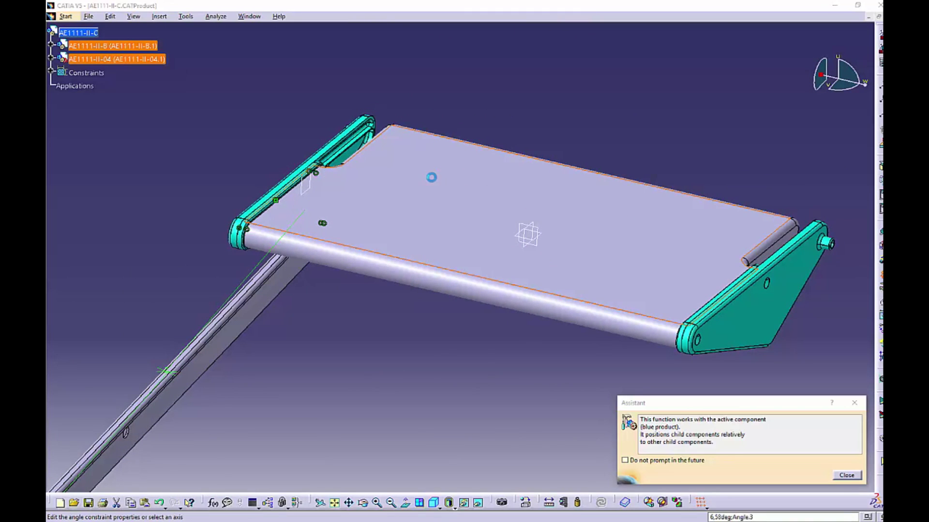
{"action": "middle_click_drag", "start_coordinate": [232, 355], "coordinate": [457, 238]}
{"action": "double_click", "coordinate": [708, 457]}
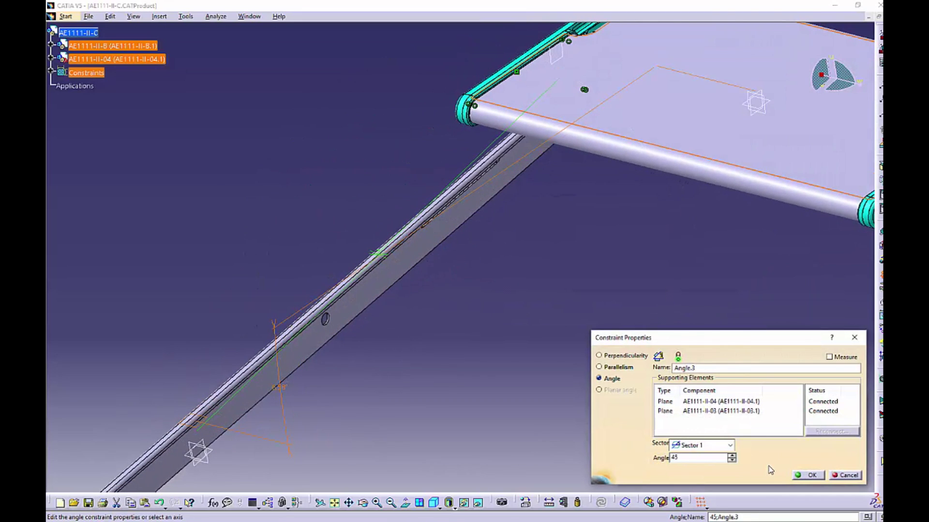
{"action": "key", "text": "Return"}
{"action": "left_click", "coordinate": [602, 501]}
Step: Set the angle constraint between the rail and the plate to 20° and update the assembly
{"action": "middle_click_drag", "start_coordinate": [629, 226], "coordinate": [378, 269]}
{"action": "double_click", "coordinate": [374, 244]}
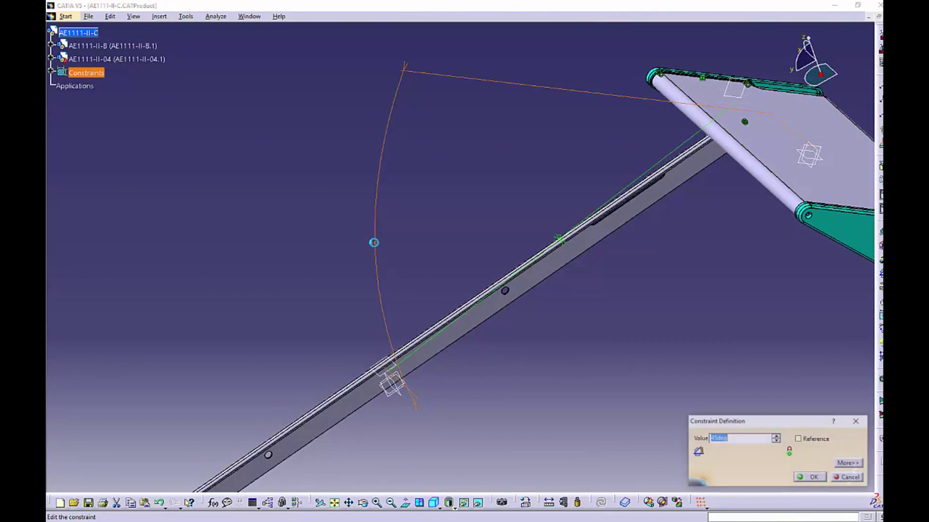
{"action": "type", "text": "20"}
{"action": "key", "text": "Return"}
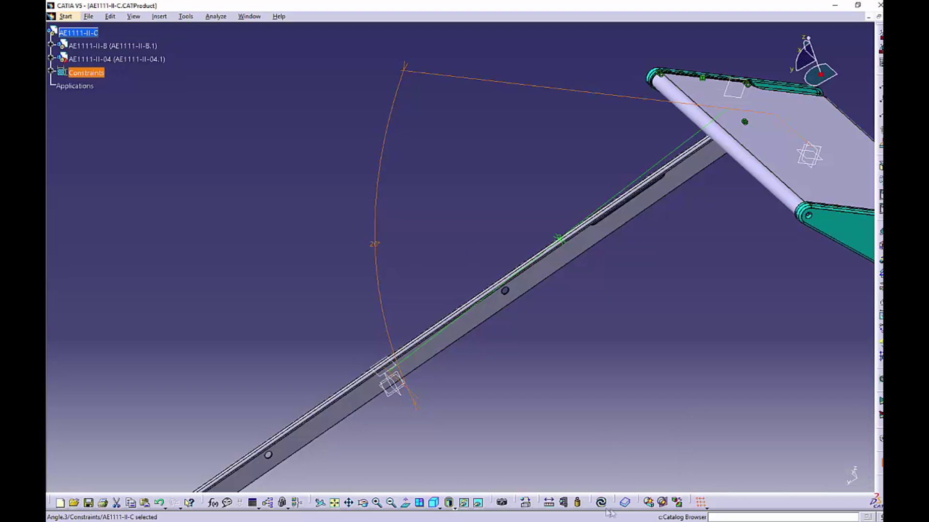
{"action": "left_click", "coordinate": [618, 500]}
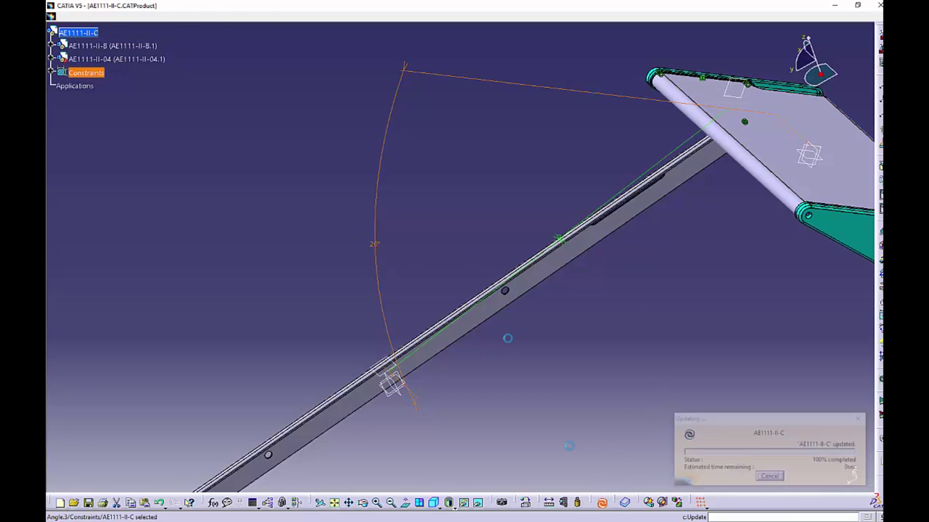
Step: Set the angle constraint between the rail and the plate to 90° and update the assembly
{"action": "double_click", "coordinate": [384, 326]}
{"action": "type", "text": "9deg"}
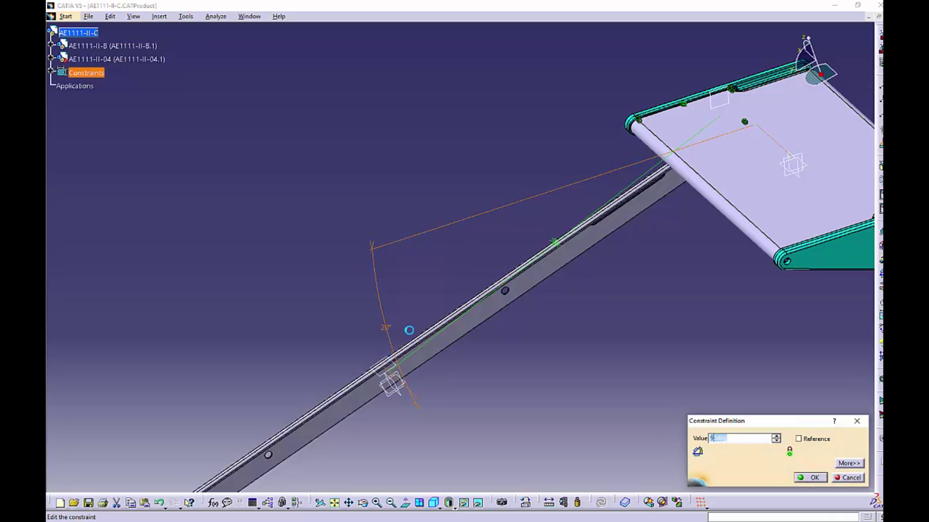
{"action": "type", "text": "0"}
{"action": "key", "text": "Return"}
{"action": "left_click", "coordinate": [602, 503]}
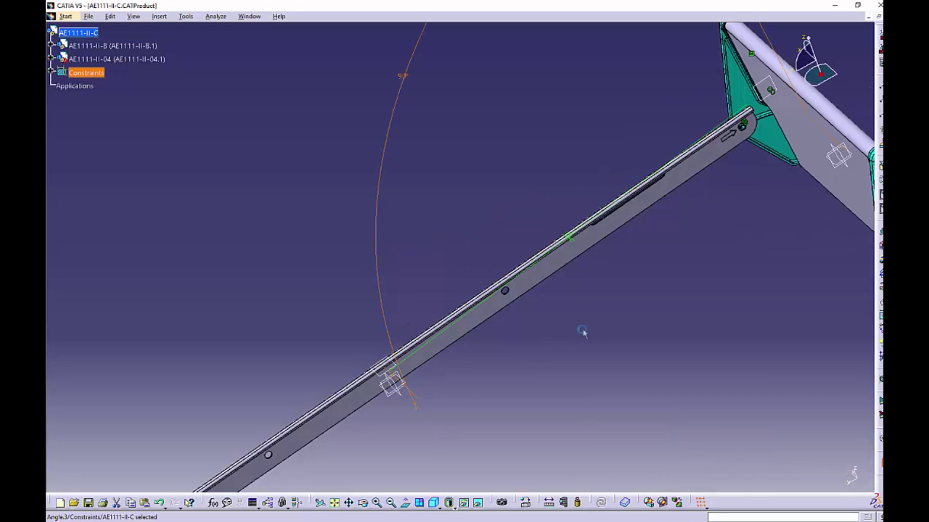
Step: Set the angle constraint between the rail and the plate to 45° and update the assembly
{"action": "double_click", "coordinate": [404, 83]}
{"action": "type", "text": "45deg"}
{"action": "key", "text": "Return"}
{"action": "left_click", "coordinate": [601, 503]}
{"action": "middle_click_drag", "start_coordinate": [602, 331], "coordinate": [527, 240]}
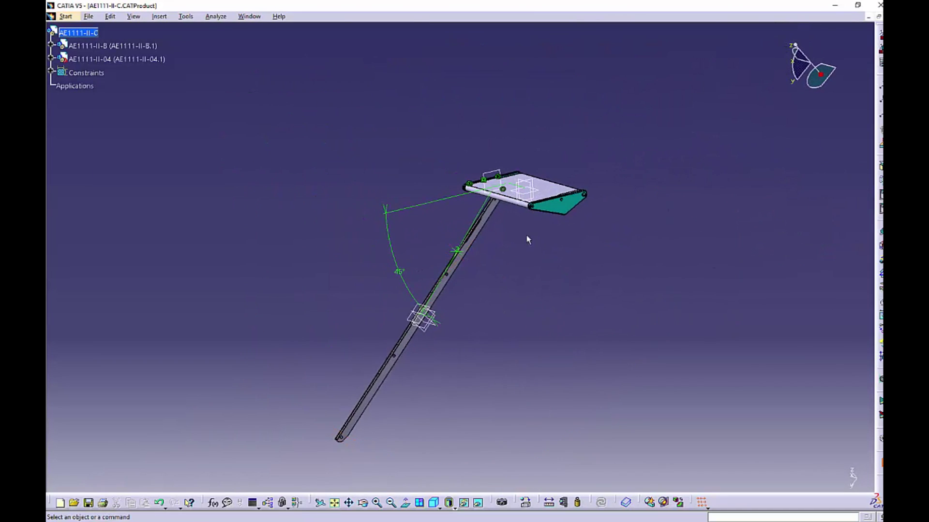
{"action": "middle_click_drag", "start_coordinate": [539, 299], "coordinate": [533, 306]}
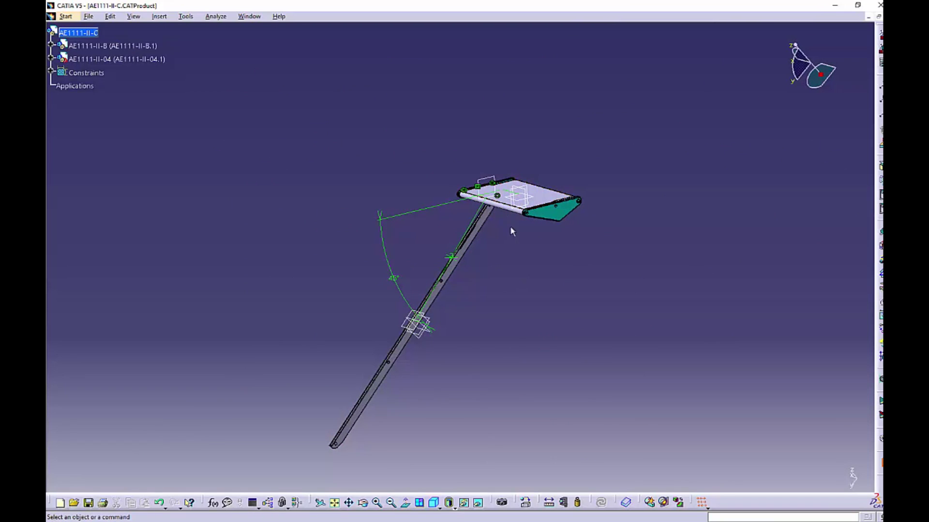
{"action": "middle_click_drag", "start_coordinate": [382, 393], "coordinate": [480, 245]}
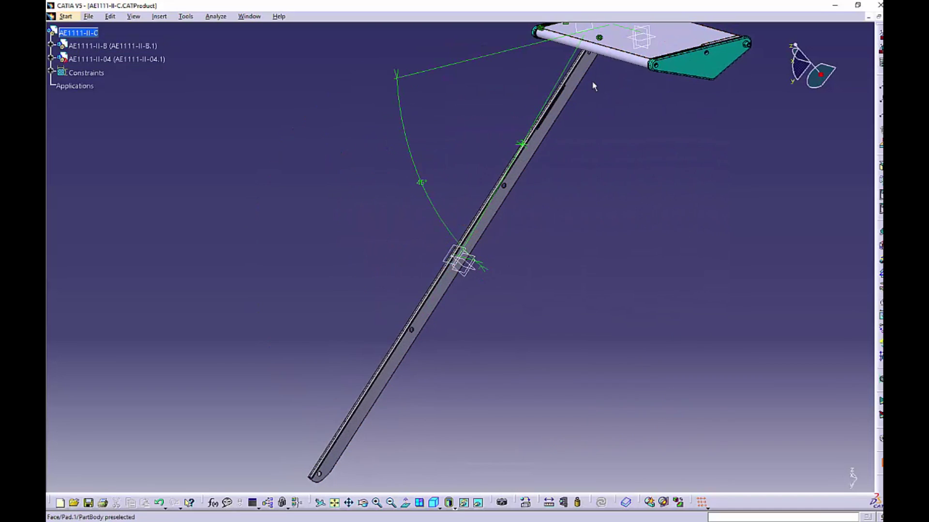
{"action": "middle_click_drag", "start_coordinate": [593, 85], "coordinate": [581, 131]}
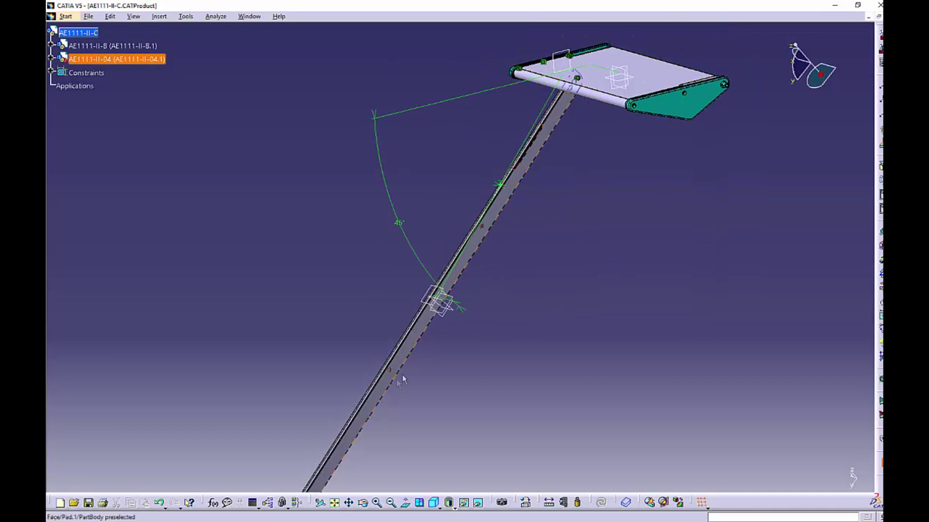
{"action": "middle_click_drag", "start_coordinate": [431, 312], "coordinate": [535, 189]}
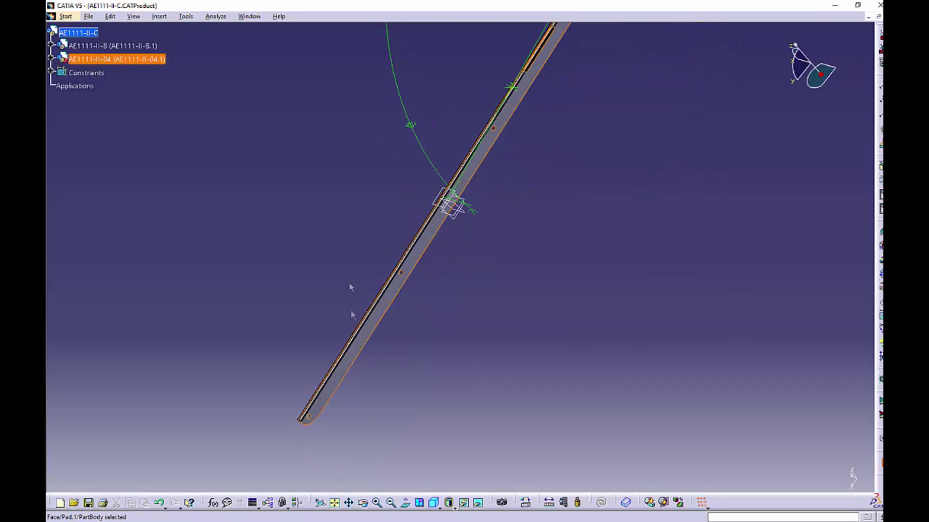
{"action": "middle_click_drag", "start_coordinate": [501, 203], "coordinate": [522, 346]}
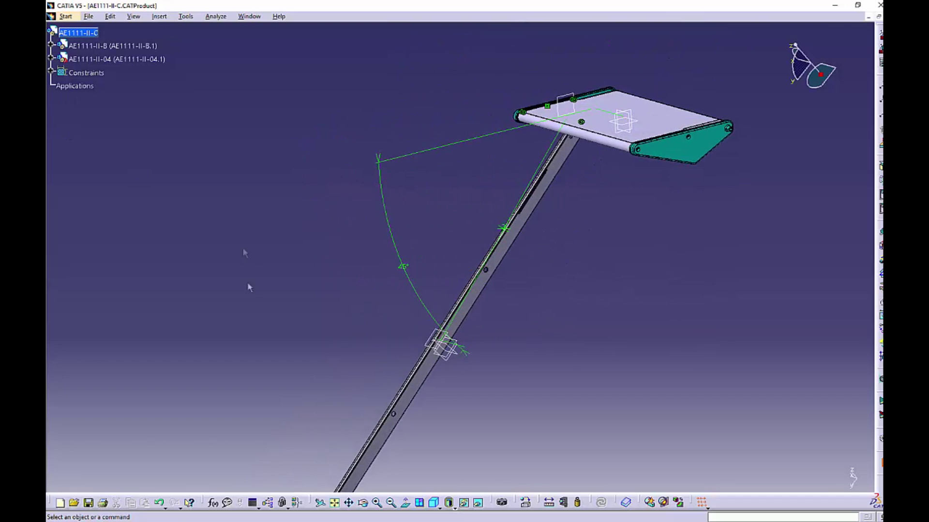
{"action": "middle_click_drag", "start_coordinate": [335, 288], "coordinate": [359, 227]}
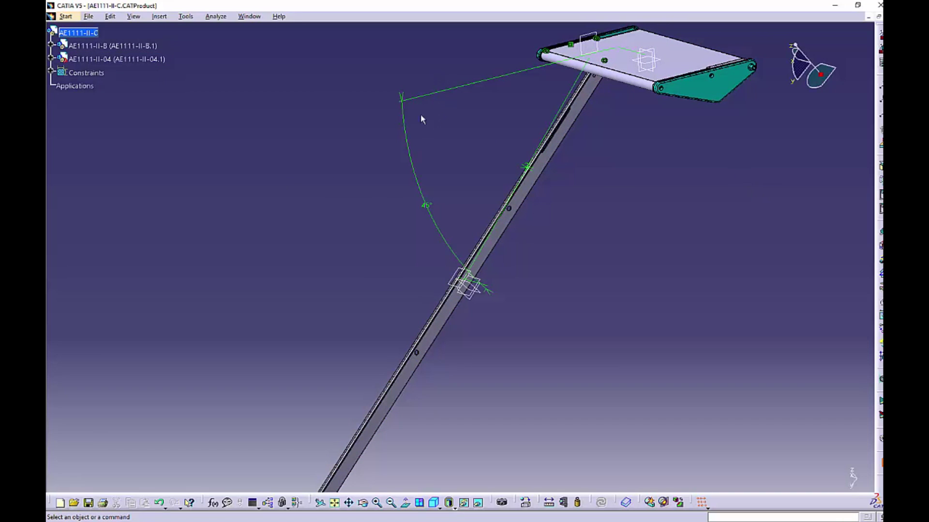
Step: Instantiate AE1111-II-B on the rail's RectPattern.1 with Reuse Pattern, following the pattern's definition and re-using the original component as first instance
{"action": "left_click", "coordinate": [162, 17]}
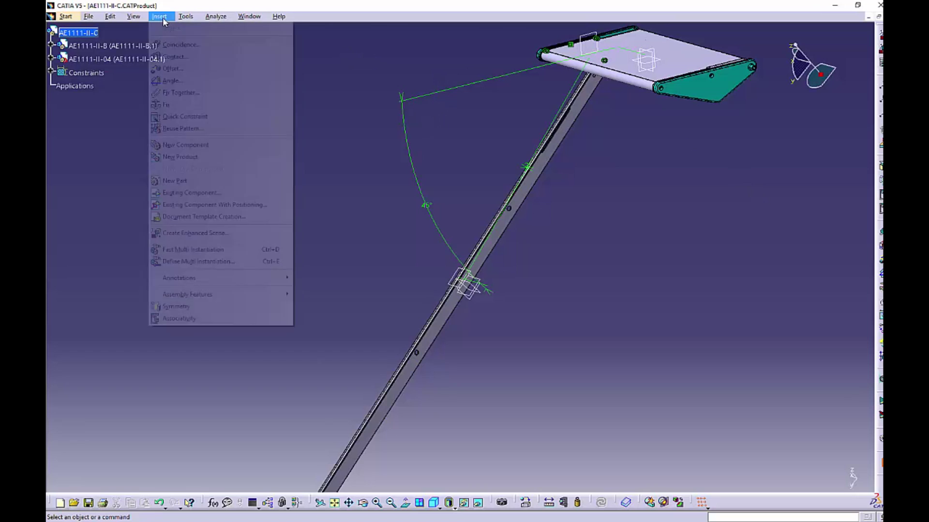
{"action": "left_click", "coordinate": [213, 131]}
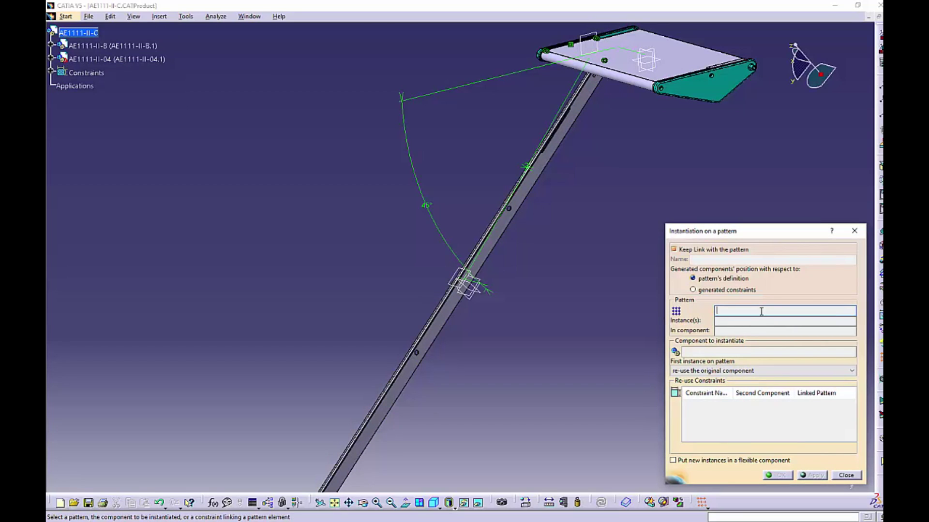
{"action": "left_click", "coordinate": [51, 58]}
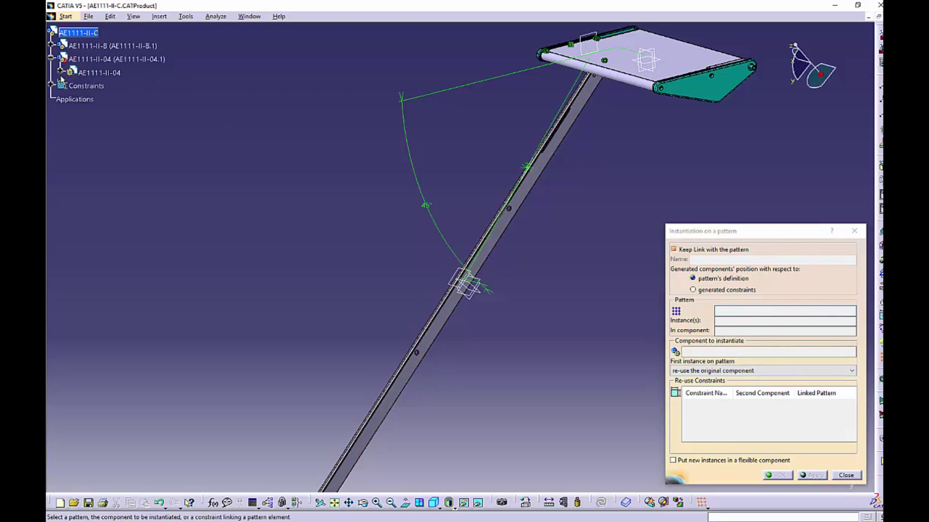
{"action": "left_click", "coordinate": [60, 71]}
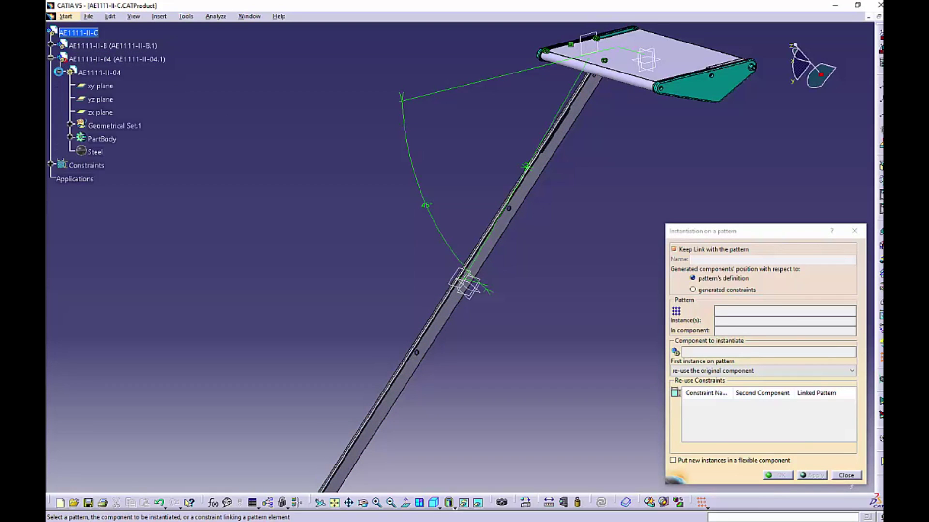
{"action": "left_click", "coordinate": [70, 137]}
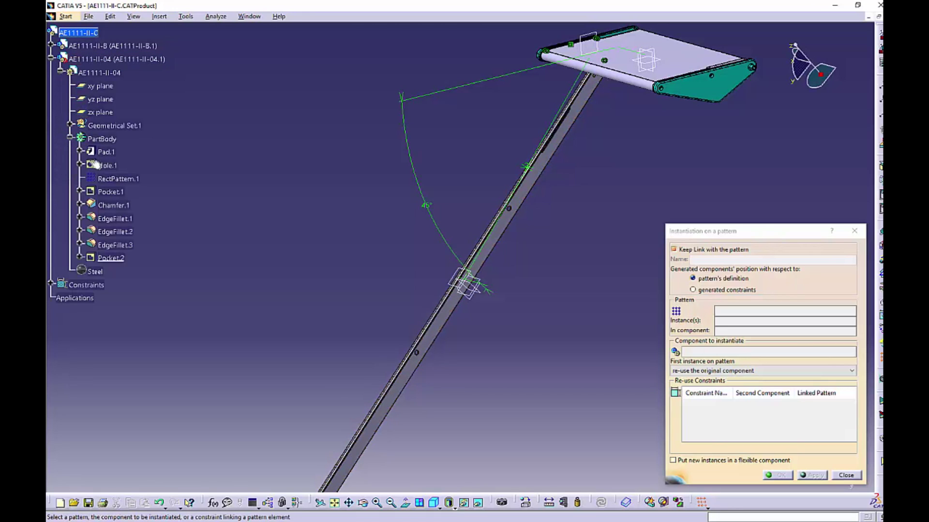
{"action": "left_click", "coordinate": [131, 181]}
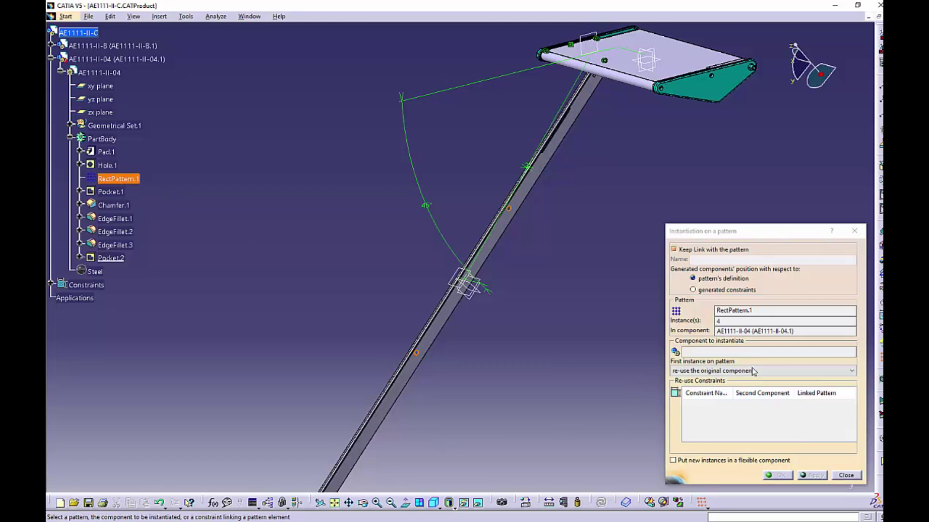
{"action": "left_click", "coordinate": [747, 351]}
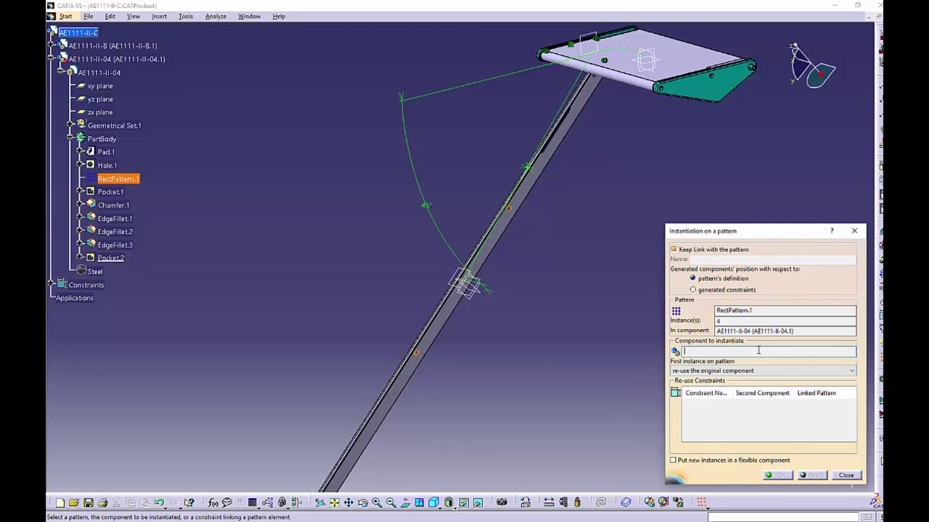
{"action": "left_click", "coordinate": [137, 46]}
{"action": "middle_click_drag", "start_coordinate": [427, 202], "coordinate": [477, 196]}
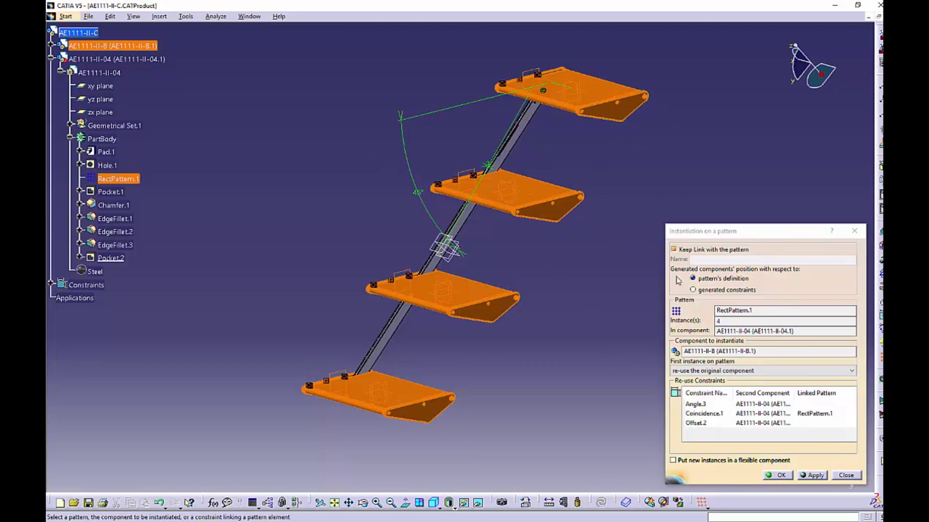
{"action": "left_click", "coordinate": [778, 476]}
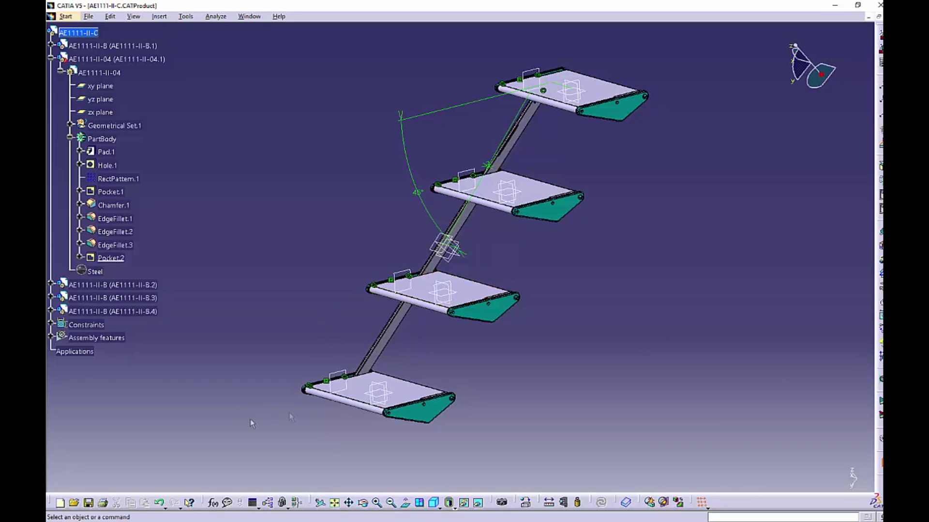
Step: Mirror rail AE1111-II-04 about the yz plane of the top step's plate AE1111-II-03 with the Assembly Symmetry tool
{"action": "middle_click_drag", "start_coordinate": [342, 216], "coordinate": [377, 224]}
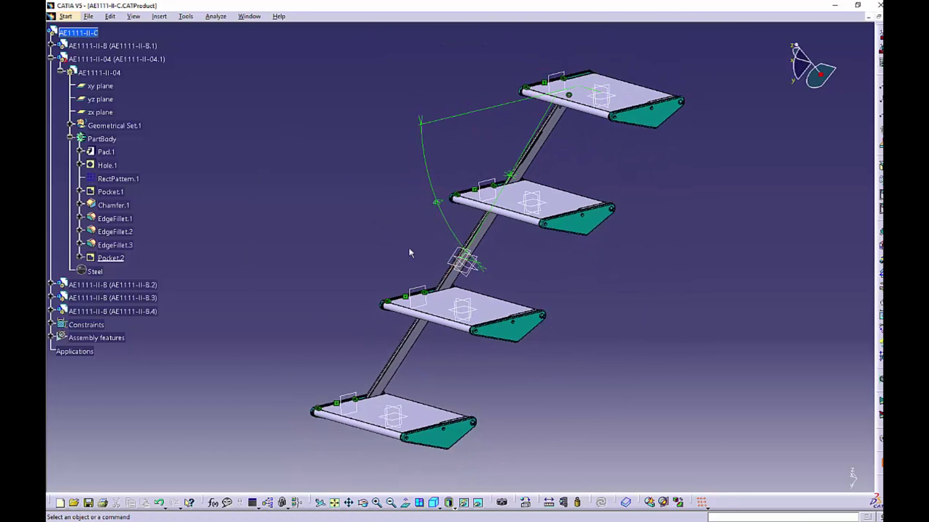
{"action": "middle_click_drag", "start_coordinate": [694, 228], "coordinate": [665, 201]}
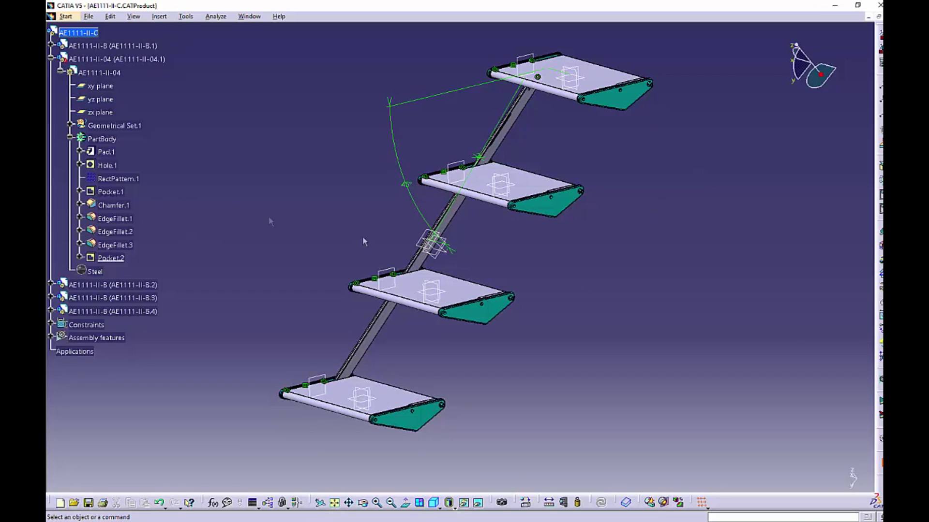
{"action": "left_click", "coordinate": [881, 180]}
{"action": "middle_click_drag", "start_coordinate": [494, 153], "coordinate": [422, 237]}
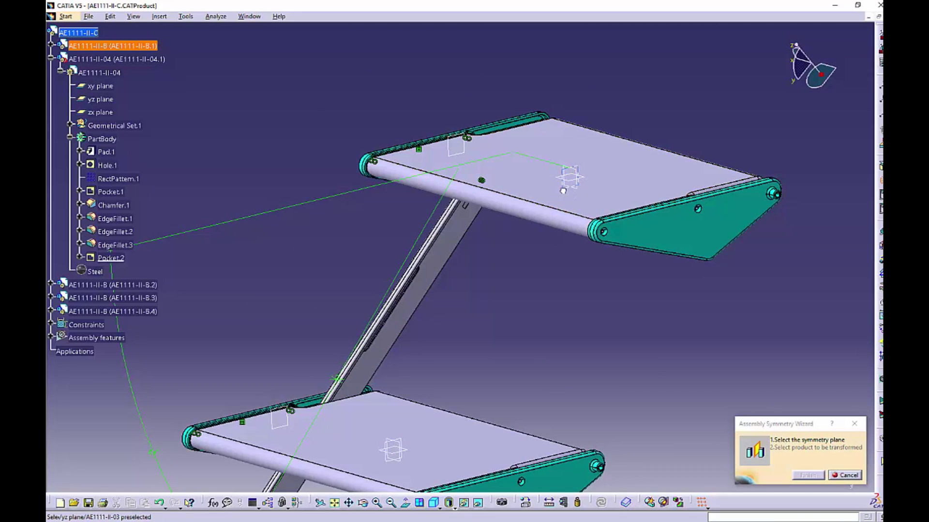
{"action": "left_click", "coordinate": [563, 191]}
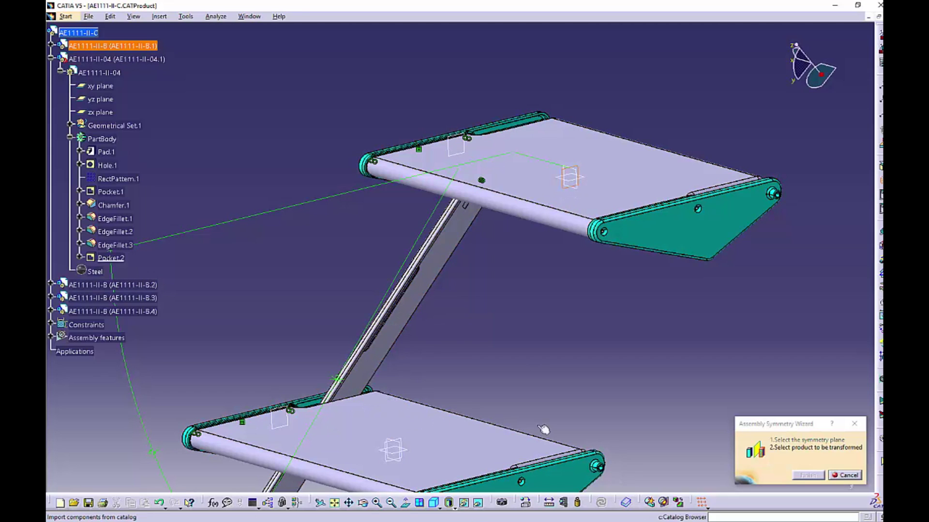
{"action": "left_click", "coordinate": [57, 60]}
{"action": "left_click", "coordinate": [817, 477]}
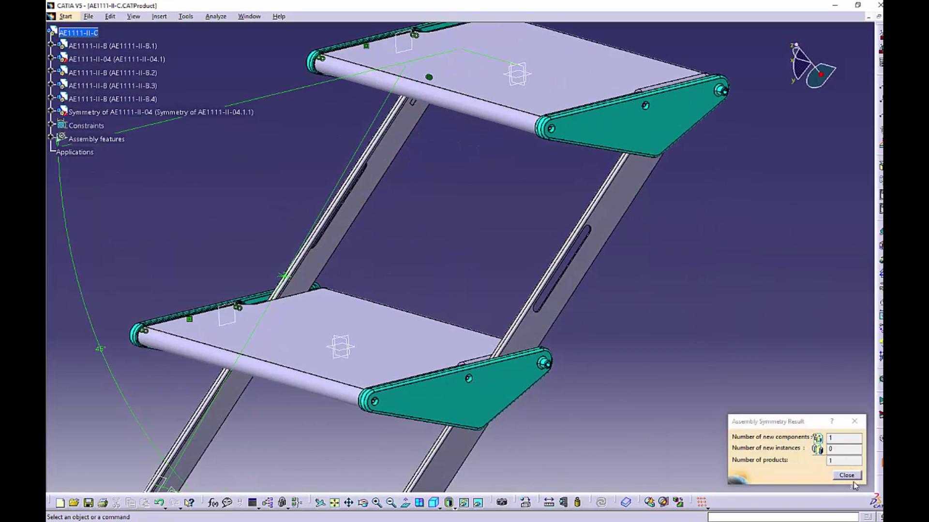
{"action": "left_click", "coordinate": [849, 477]}
Step: Display the whole stair assembly in the shading with material view style
{"action": "middle_click_drag", "start_coordinate": [550, 363], "coordinate": [648, 363]}
{"action": "middle_click_drag", "start_coordinate": [611, 402], "coordinate": [632, 380]}
{"action": "left_click", "coordinate": [453, 507]}
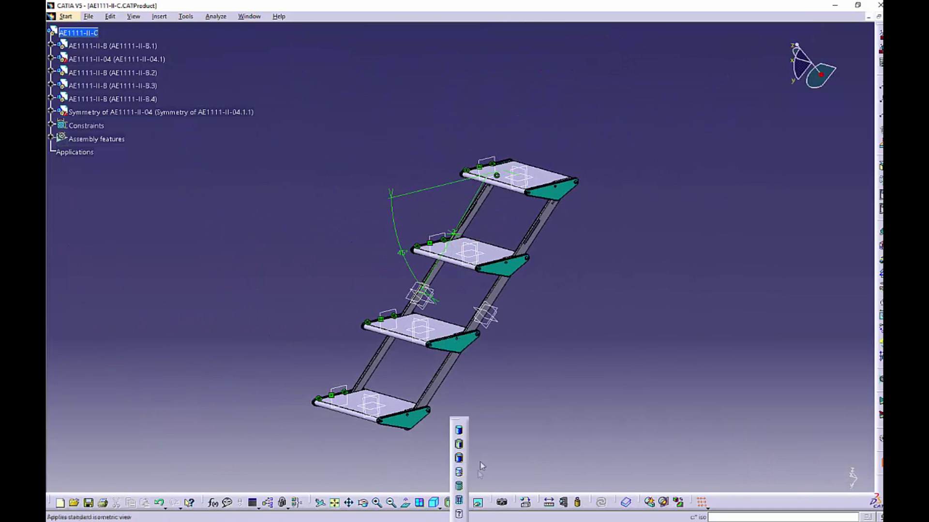
{"action": "left_click", "coordinate": [458, 486]}
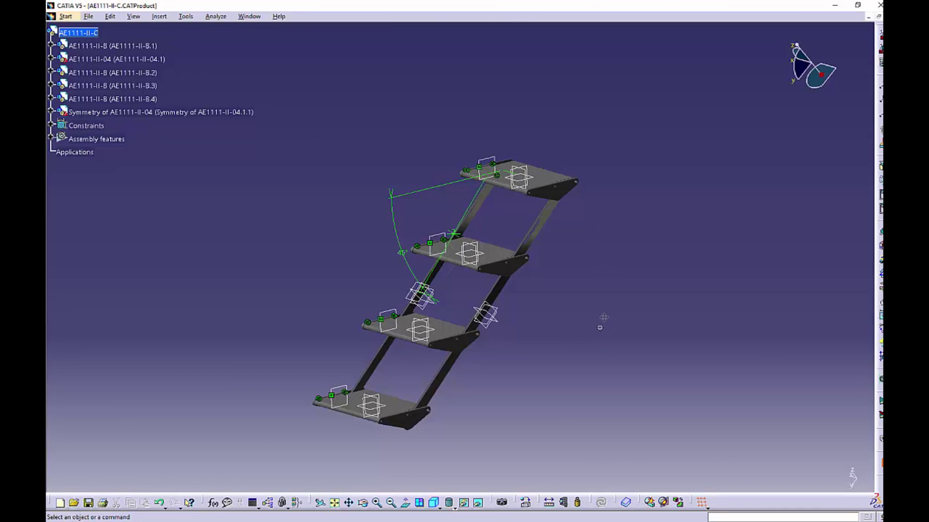
Step: Set the angle constraint between rail AE1111-II-04 and the top step's plate to 10° and update the assembly
{"action": "middle_click_drag", "start_coordinate": [604, 317], "coordinate": [622, 251]}
{"action": "middle_click_drag", "start_coordinate": [608, 306], "coordinate": [614, 287]}
{"action": "left_click", "coordinate": [571, 249]}
{"action": "middle_click_drag", "start_coordinate": [587, 238], "coordinate": [595, 290]}
{"action": "left_click", "coordinate": [583, 268]}
{"action": "left_click_drag", "start_coordinate": [595, 290], "coordinate": [550, 295]}
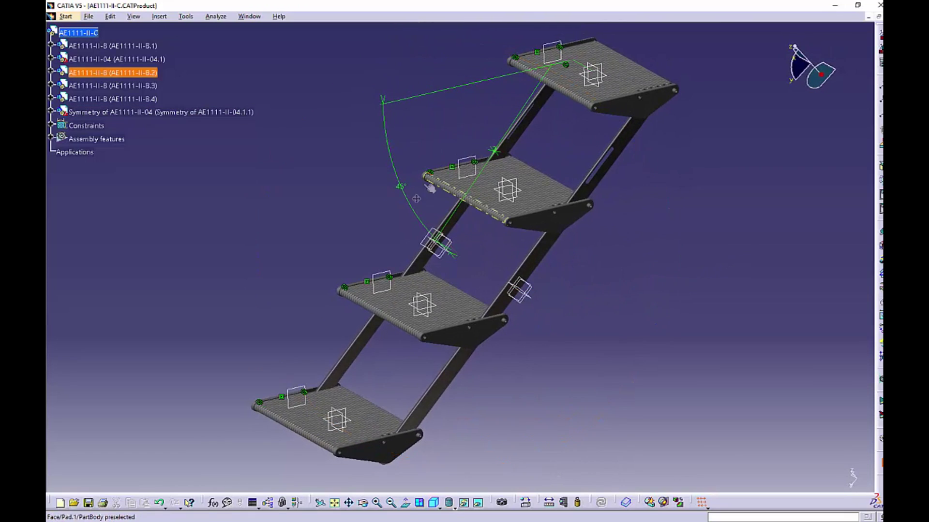
{"action": "middle_click_drag", "start_coordinate": [429, 187], "coordinate": [404, 183]}
{"action": "double_click", "coordinate": [373, 180]}
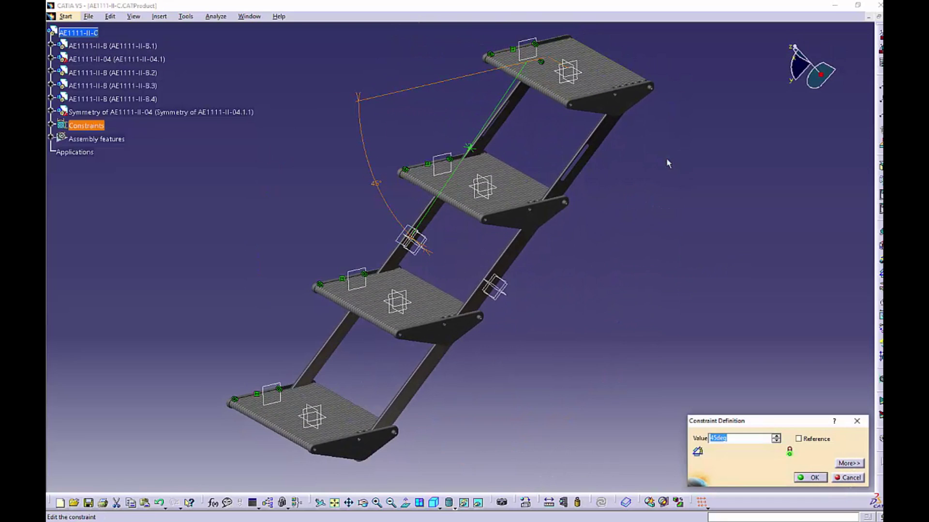
{"action": "type", "text": "15"}
{"action": "key", "text": "Return"}
{"action": "left_click", "coordinate": [601, 502]}
Step: Set the rail-to-plate angle constraint to 50° and update the stair assembly
{"action": "double_click", "coordinate": [398, 222]}
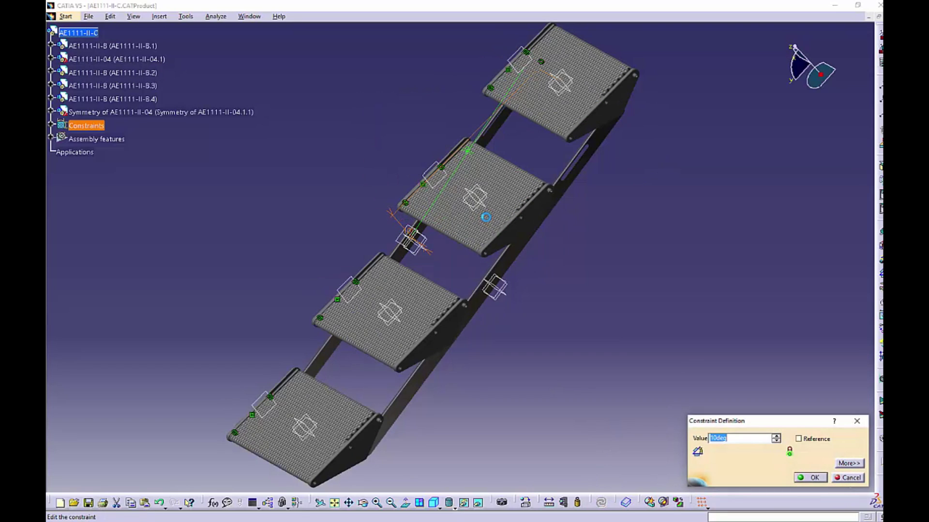
{"action": "key", "text": "Return"}
{"action": "left_click", "coordinate": [602, 503]}
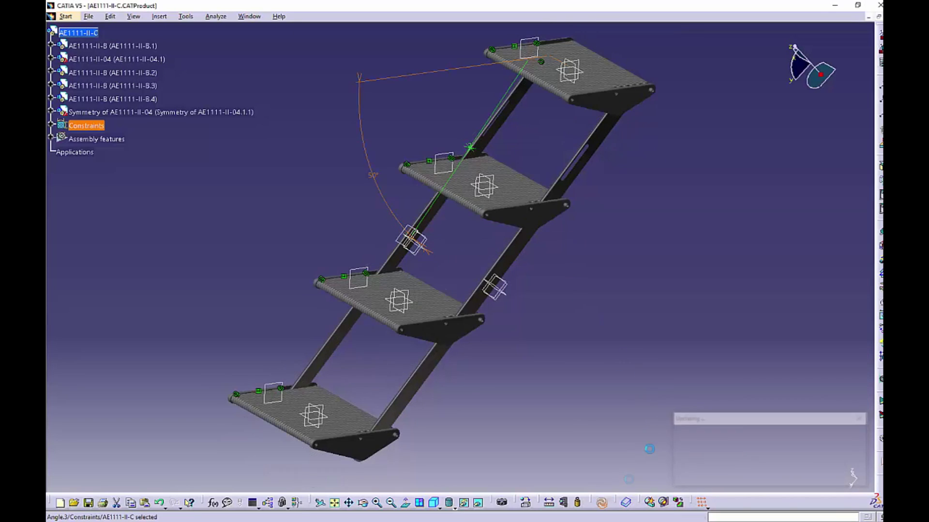
Step: Test another value for the angle constraint between the rail and the plate and update the assembly
{"action": "middle_click_drag", "start_coordinate": [425, 225], "coordinate": [632, 226]}
{"action": "middle_click_drag", "start_coordinate": [306, 159], "coordinate": [362, 186]}
{"action": "double_click", "coordinate": [357, 182]}
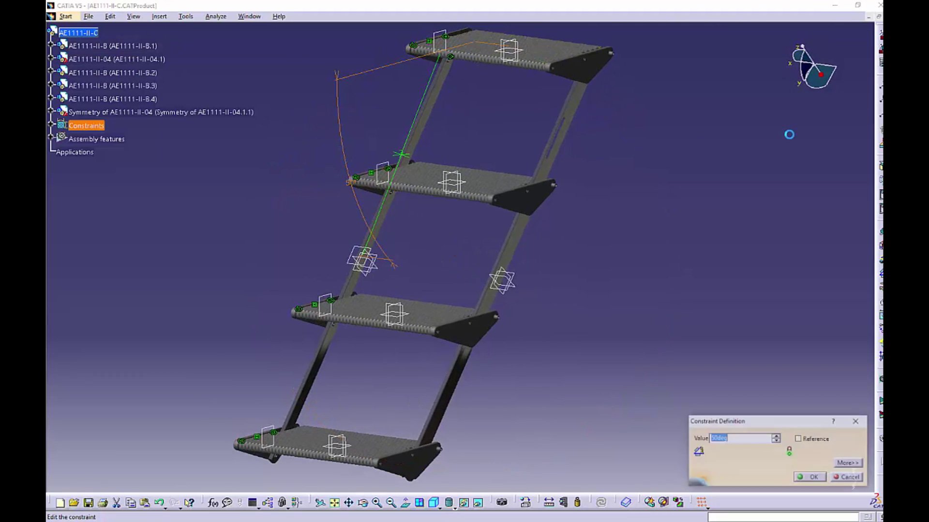
{"action": "left_click", "coordinate": [811, 478]}
{"action": "left_click", "coordinate": [601, 503]}
Step: Set the angle constraint between the rail and the plate back to 45° and update the stair assembly
{"action": "middle_click_drag", "start_coordinate": [679, 380], "coordinate": [437, 137]}
{"action": "double_click", "coordinate": [315, 205]}
{"action": "key", "text": "Return"}
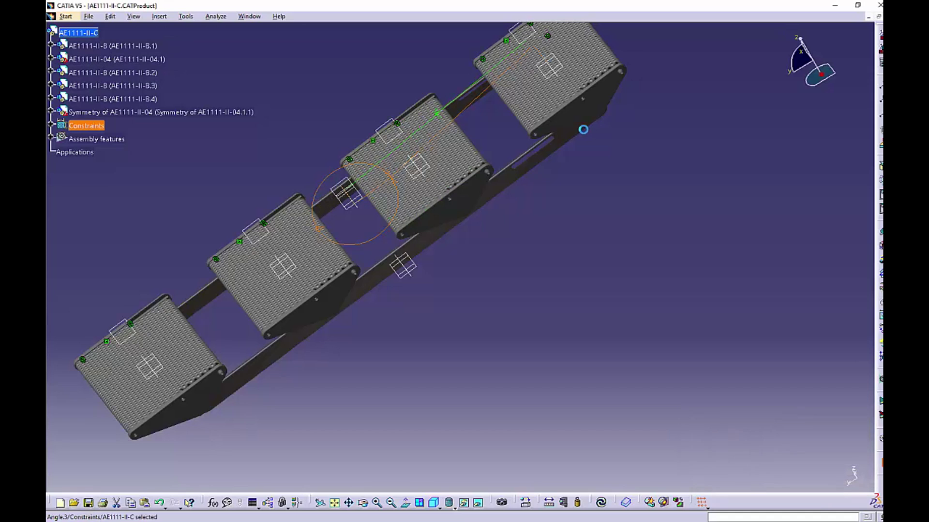
{"action": "left_click", "coordinate": [602, 502]}
{"action": "middle_click_drag", "start_coordinate": [472, 228], "coordinate": [536, 376]}
{"action": "middle_click_drag", "start_coordinate": [225, 72], "coordinate": [256, 48]}
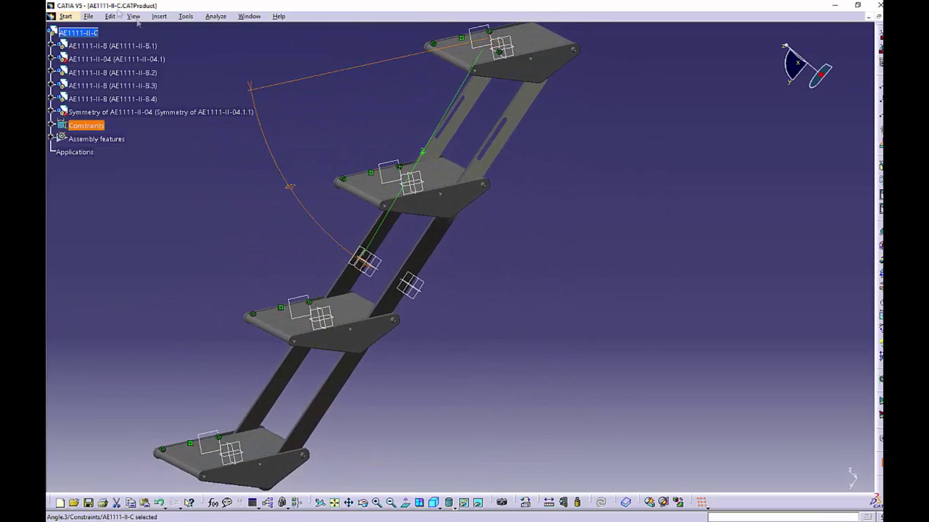
Step: Open the Save As dialog for product AE1111-II-C in the TUDELFT folder and cancel it
{"action": "left_click", "coordinate": [89, 16]}
{"action": "left_click", "coordinate": [141, 92]}
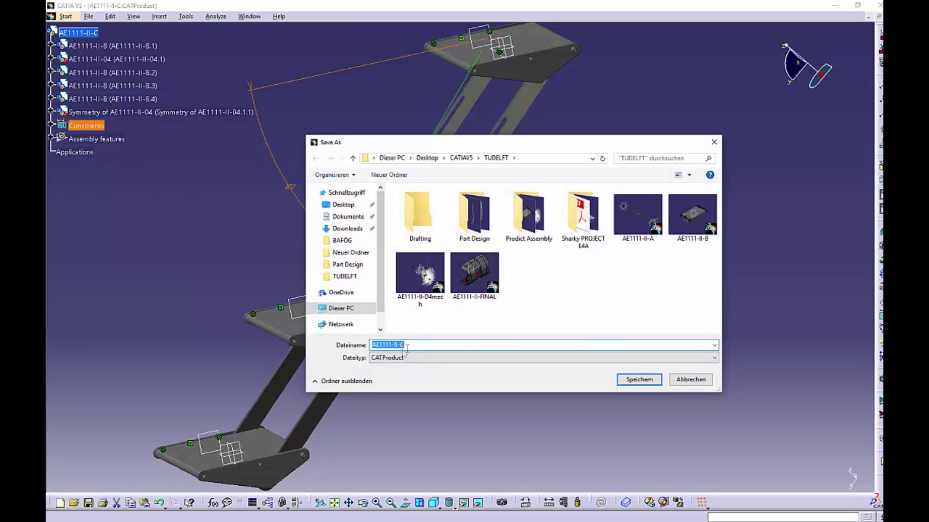
{"action": "left_click", "coordinate": [691, 380]}
{"action": "middle_click_drag", "start_coordinate": [489, 357], "coordinate": [541, 294]}
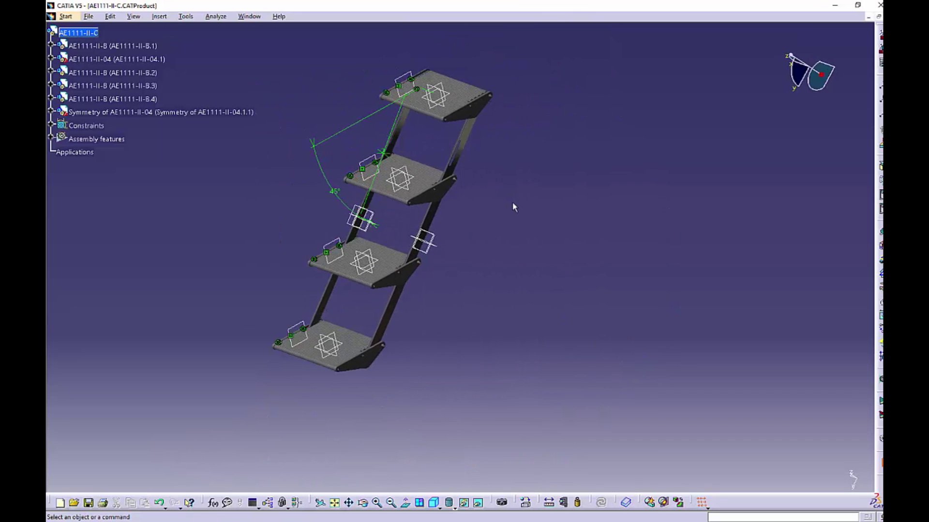
{"action": "left_click", "coordinate": [368, 265]}
{"action": "left_click", "coordinate": [338, 270]}
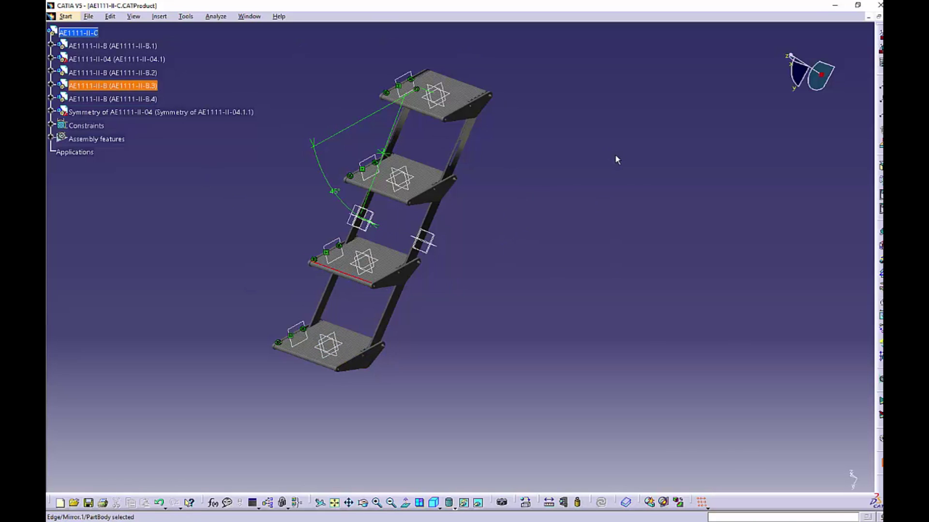
{"action": "left_click", "coordinate": [295, 123]}
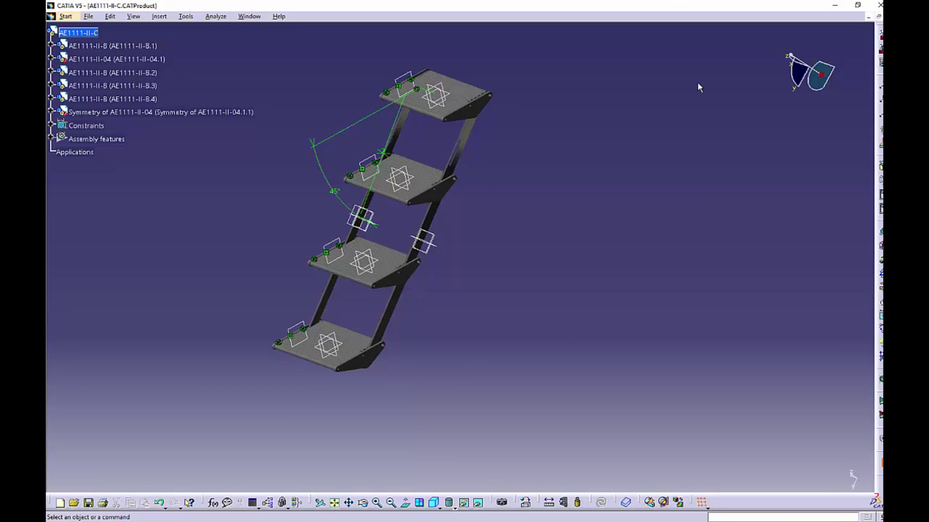
{"action": "left_click_drag", "start_coordinate": [617, 45], "coordinate": [321, 425]}
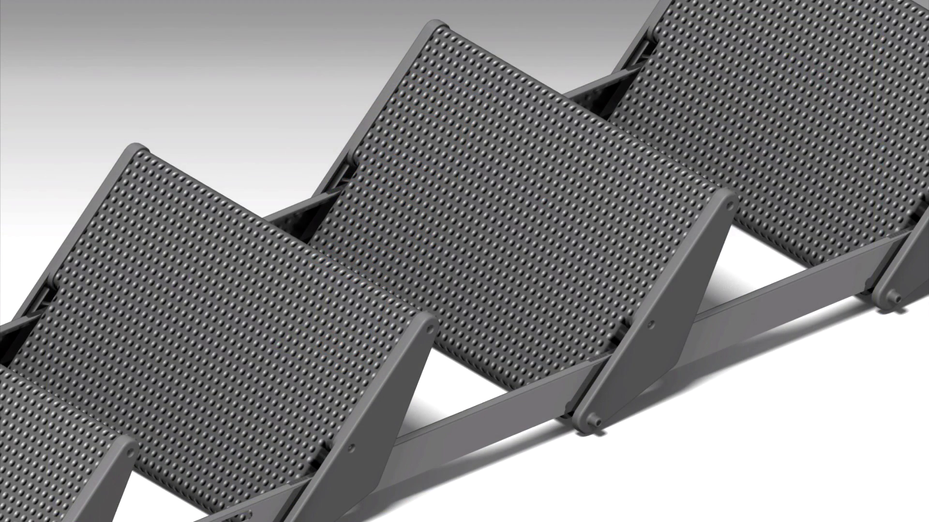